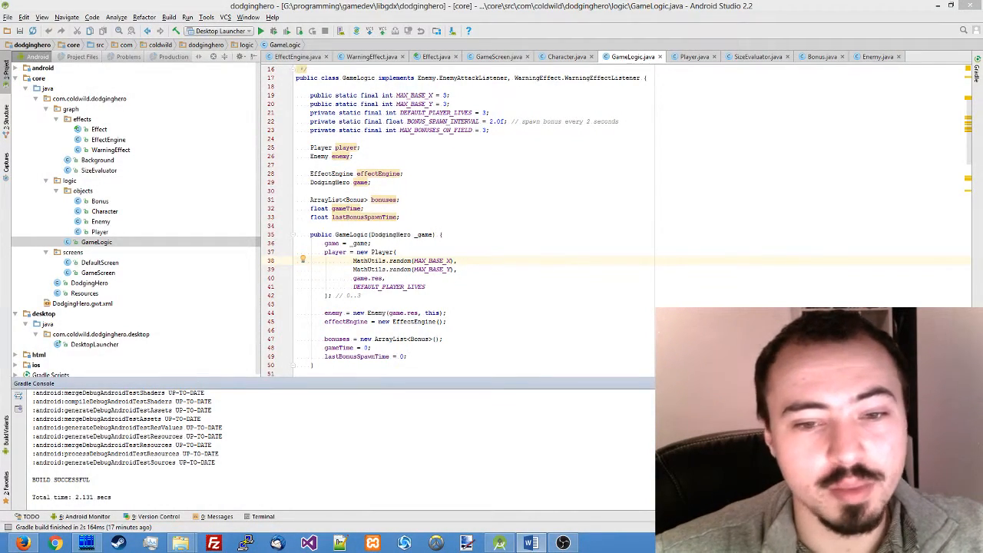
pyautogui.scroll(4, 745, 260)
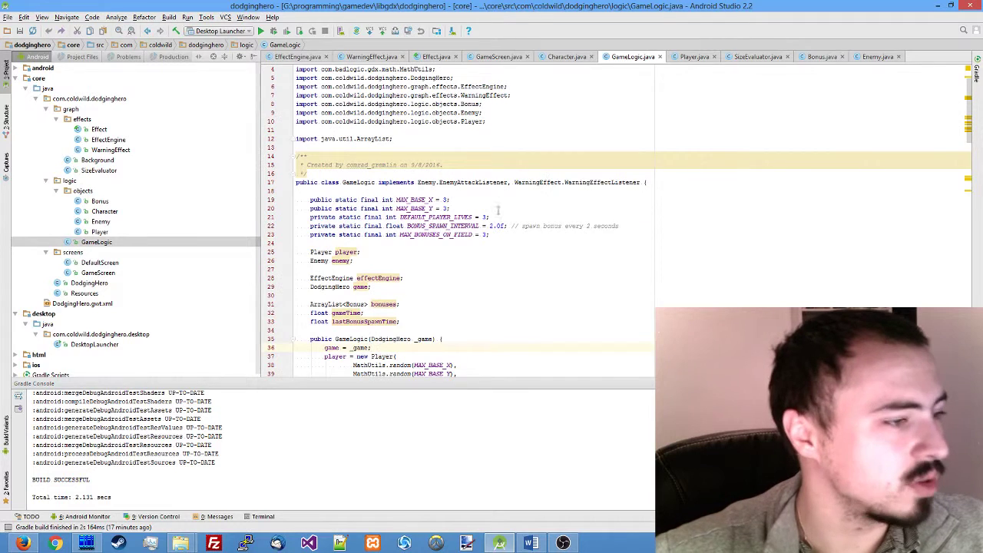
# Declare public interface GameEventListener { void OnGameEnd(boolean playerWon); } below the constants.
pyautogui.click(425, 244)
pyautogui.press('Return')
pyautogui.press('Return')
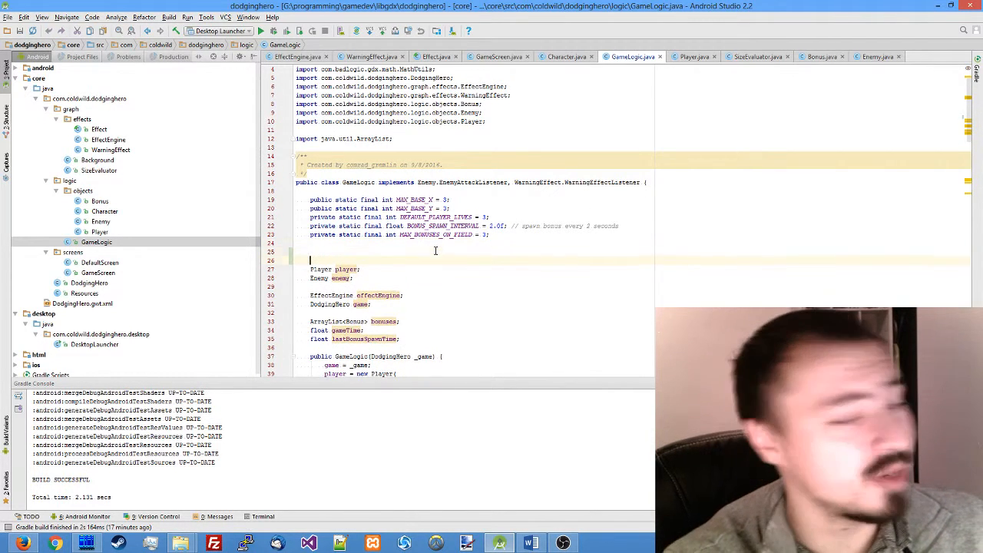
pyautogui.write('pu')
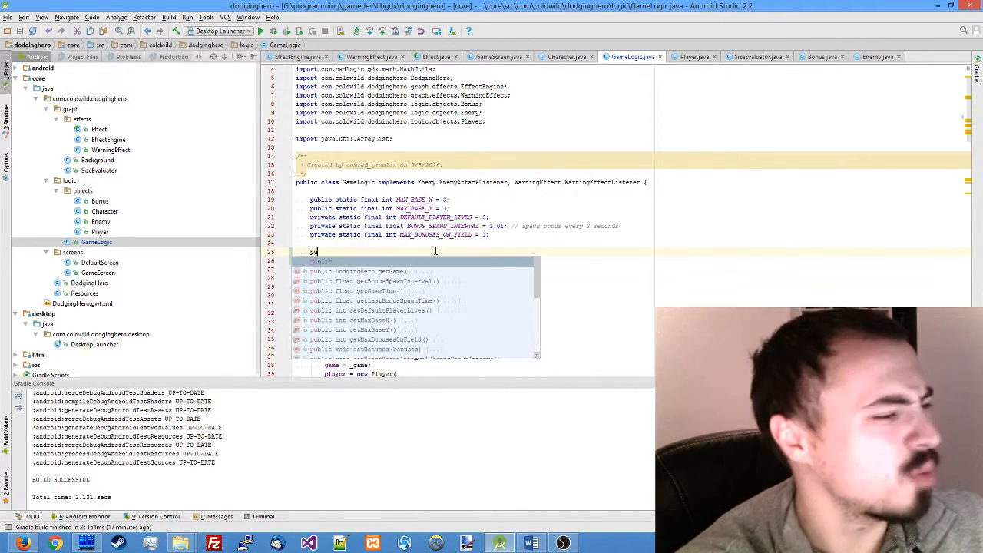
pyautogui.write('blic i')
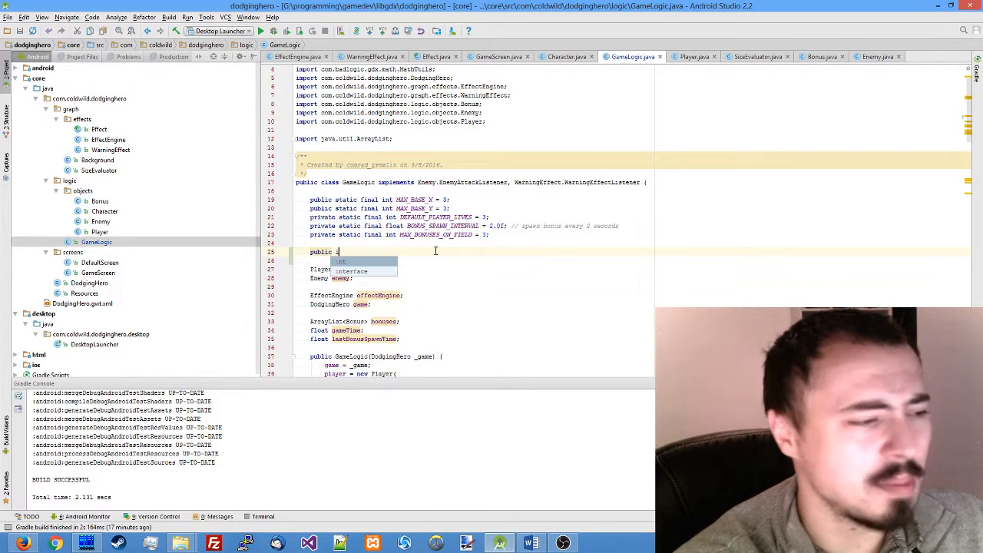
pyautogui.press('Return')
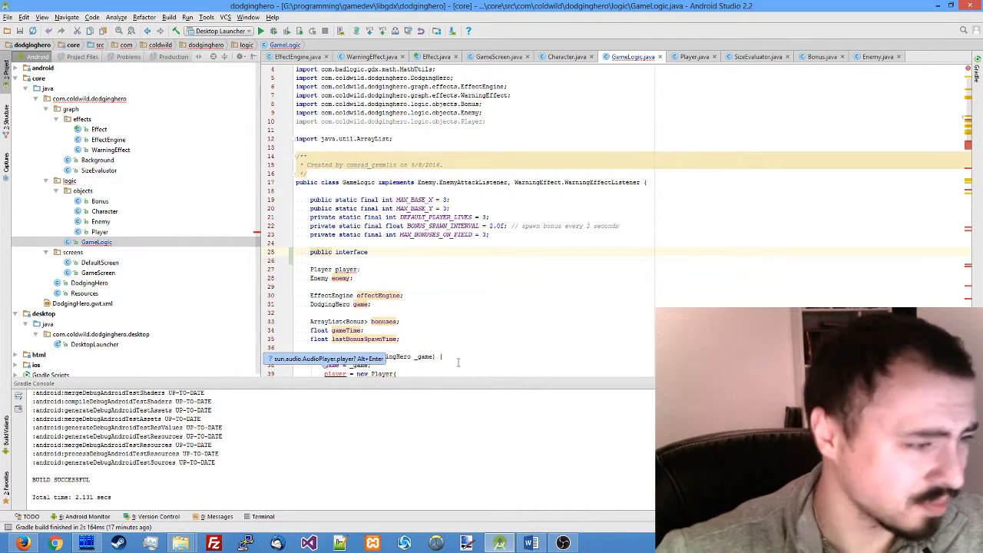
pyautogui.scroll(5, 448, 313)
pyautogui.write('GameEventListener')
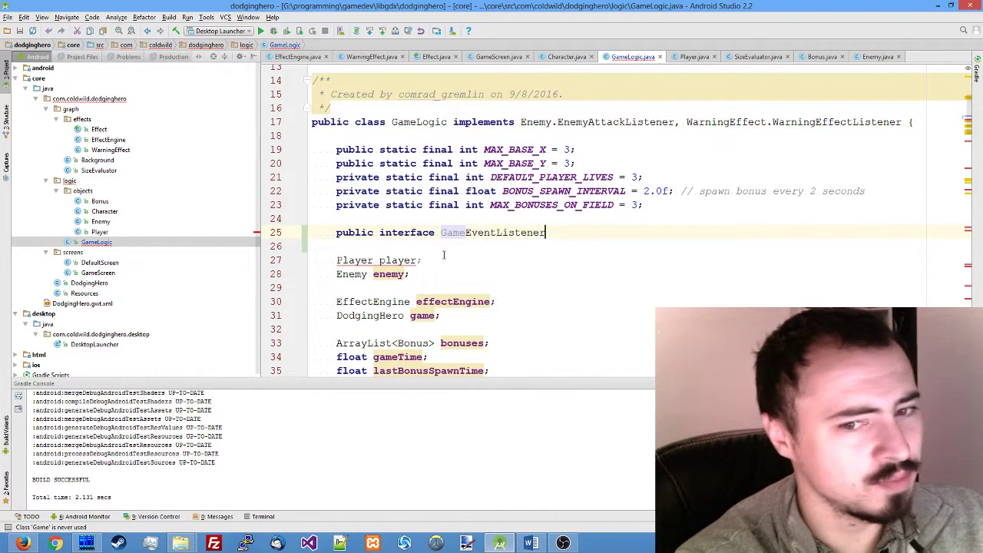
pyautogui.press('Return')
pyautogui.write('{')
pyautogui.press('Return')
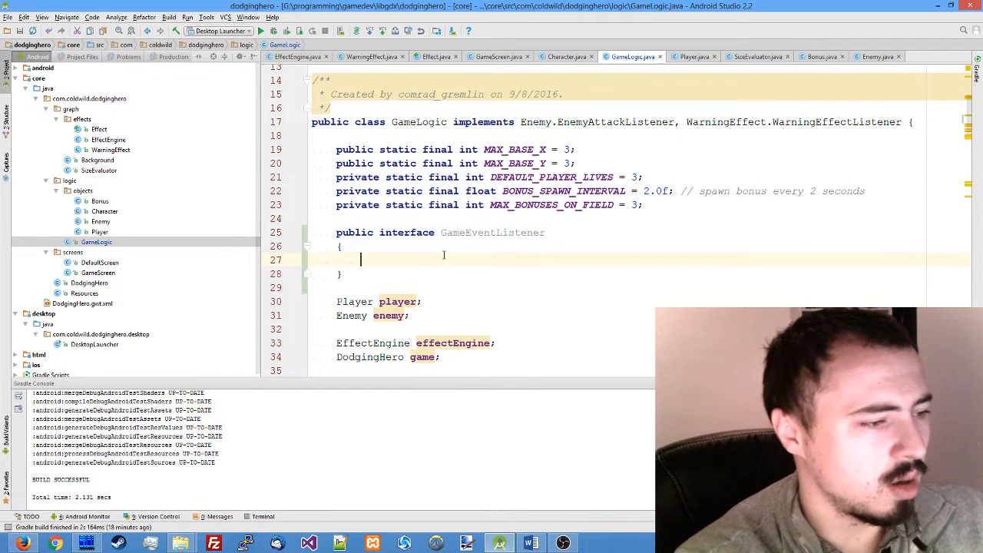
pyautogui.write('void OnG')
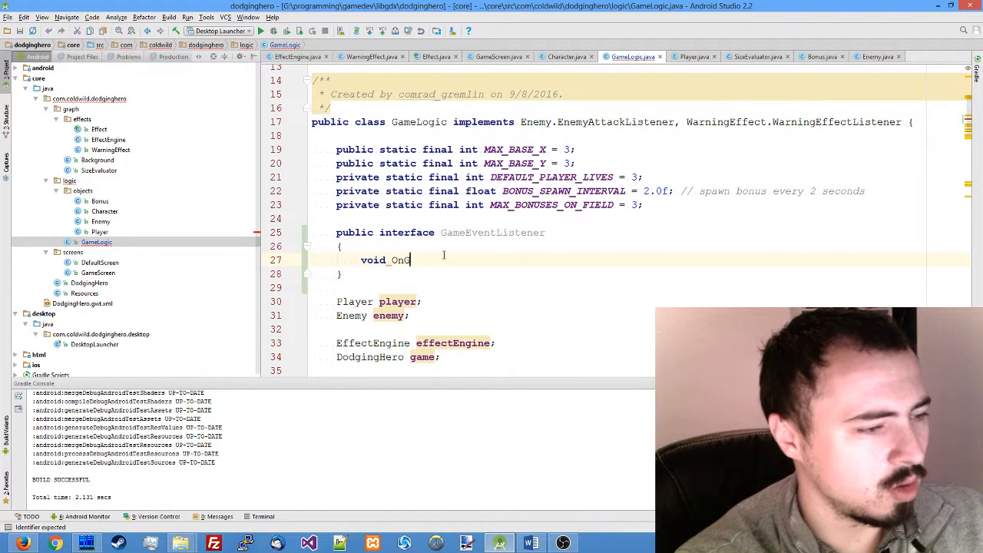
pyautogui.write('bool')
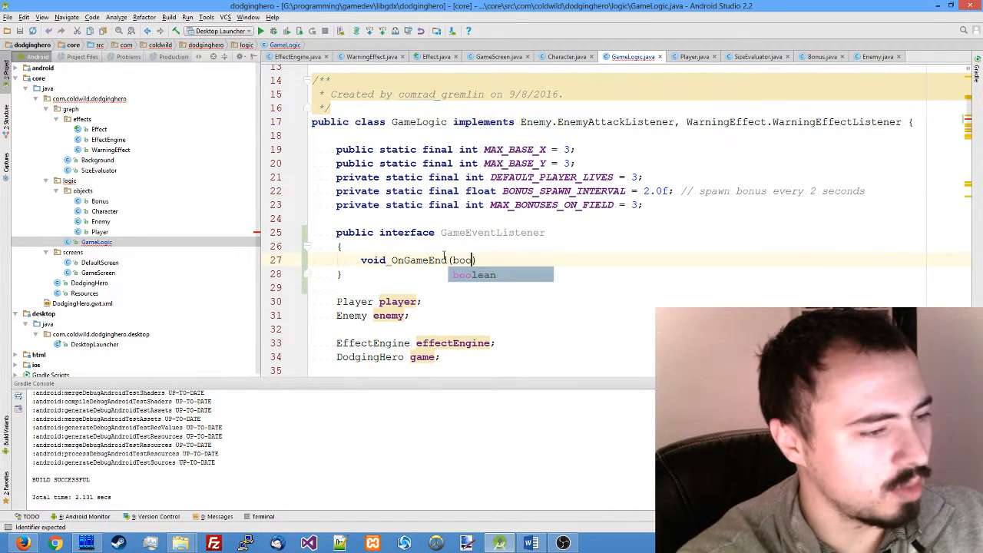
pyautogui.write('ean ')
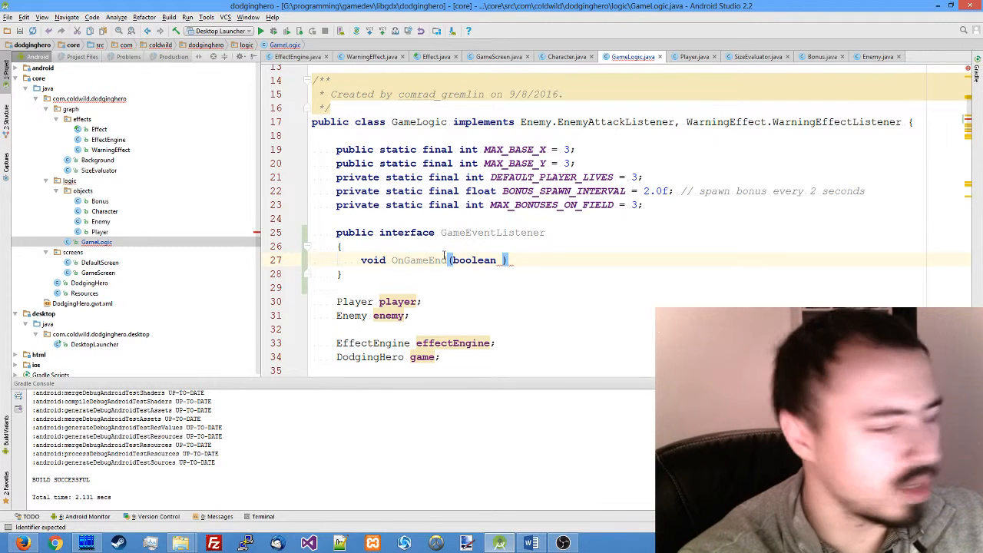
pyautogui.write('player')
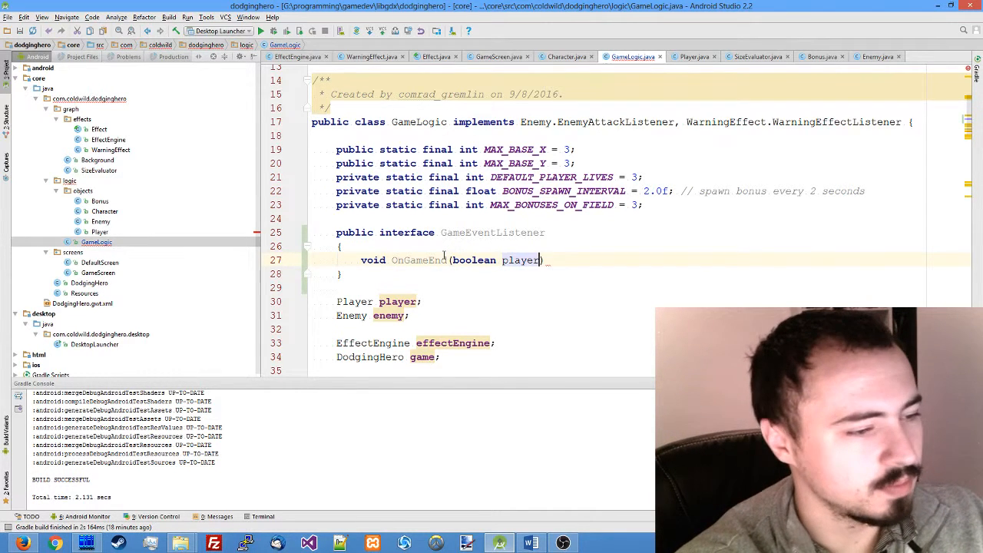
pyautogui.write('n);')
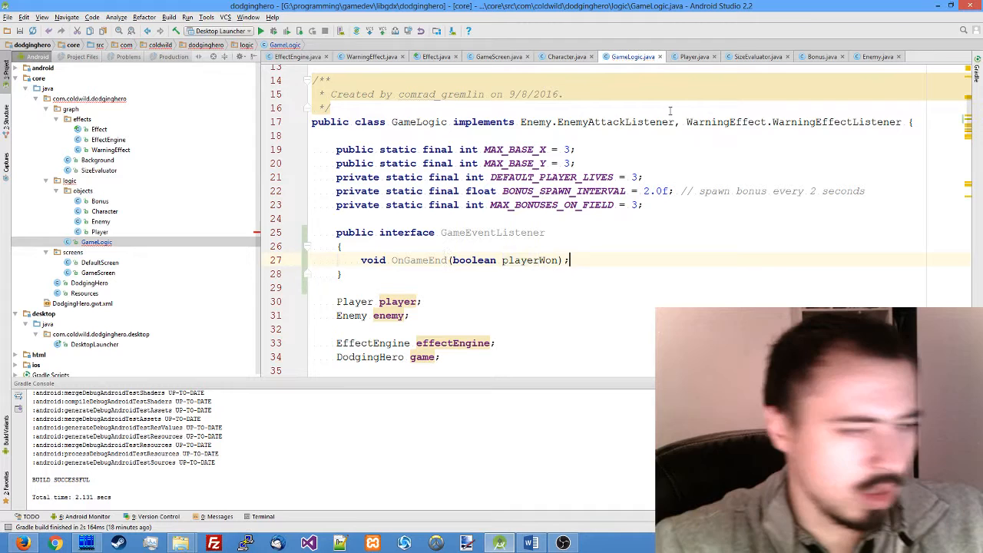
pyautogui.hotkey('alt', 'Tab')
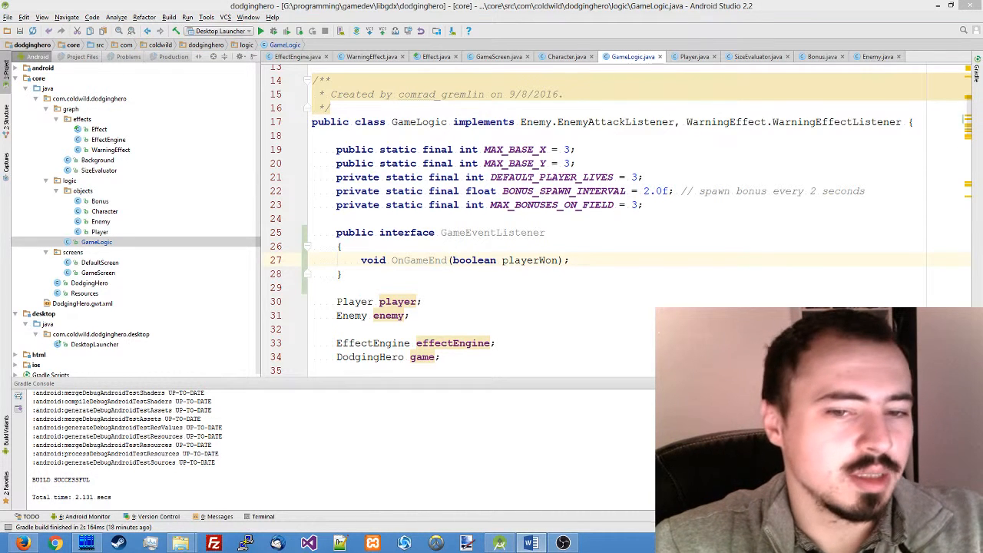
pyautogui.scroll(-6, 642, 232)
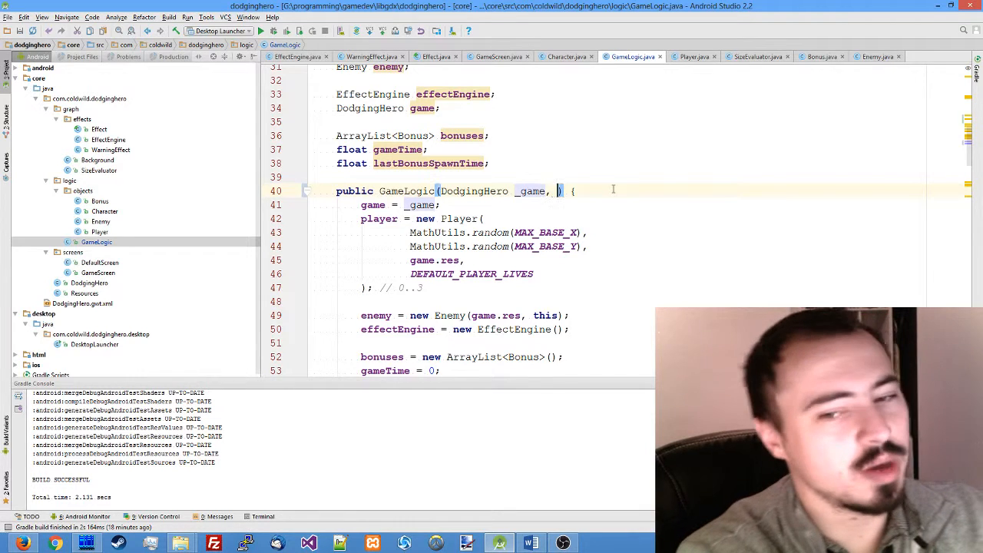
pyautogui.write('GameE')
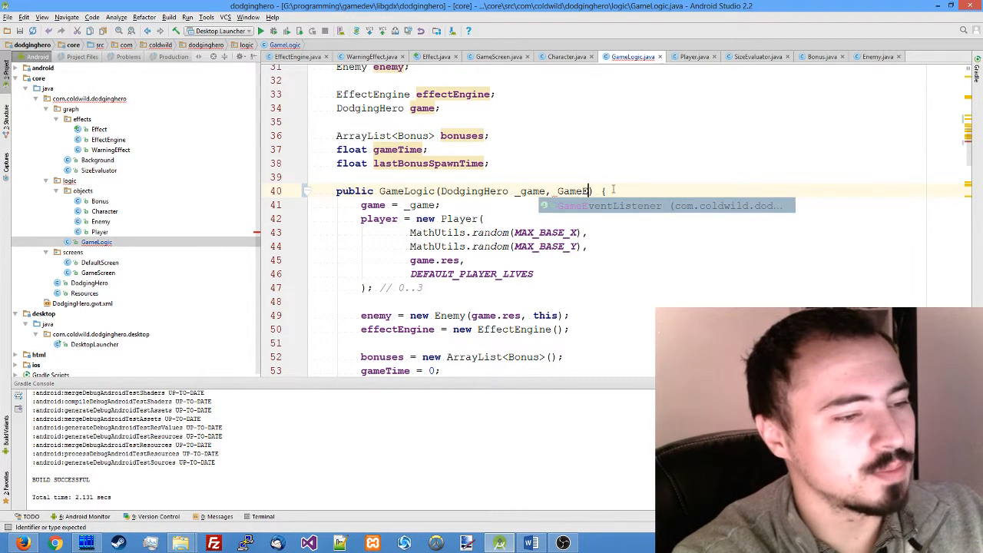
# Add a GameEventListener _listener constructor parameter and a GameEventListener eventListener field.
pyautogui.press('Return')
pyautogui.write('_listener')
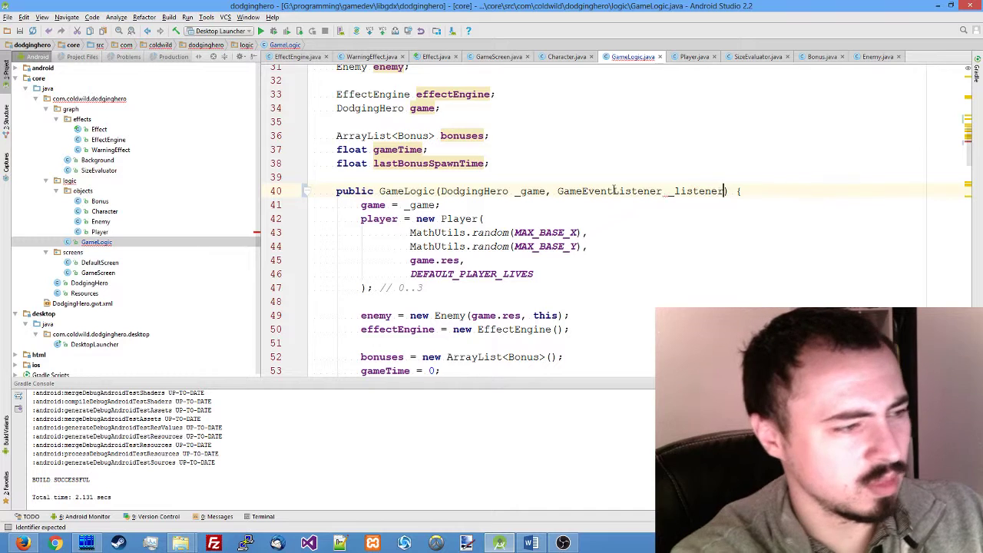
pyautogui.press('Up')
pyautogui.press('Return')
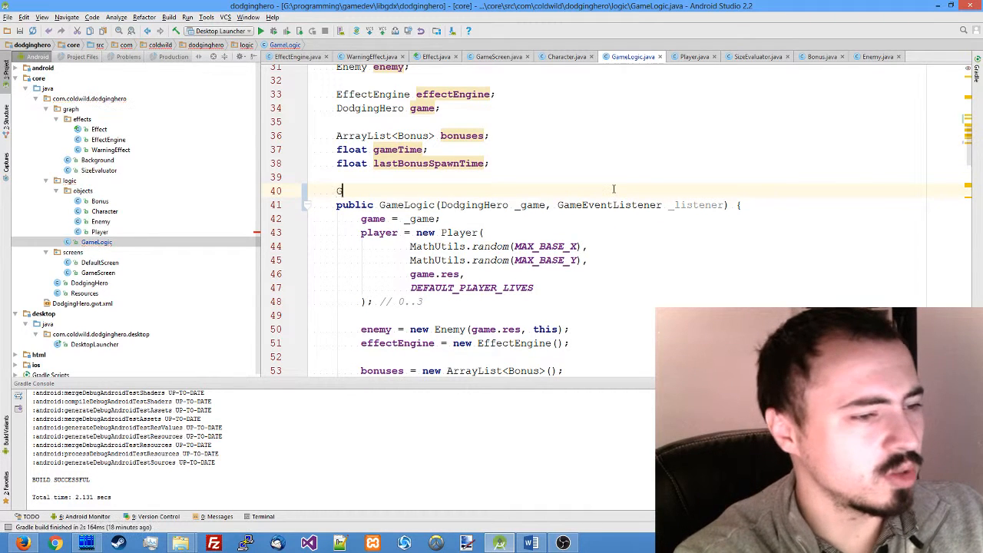
pyautogui.write('Game')
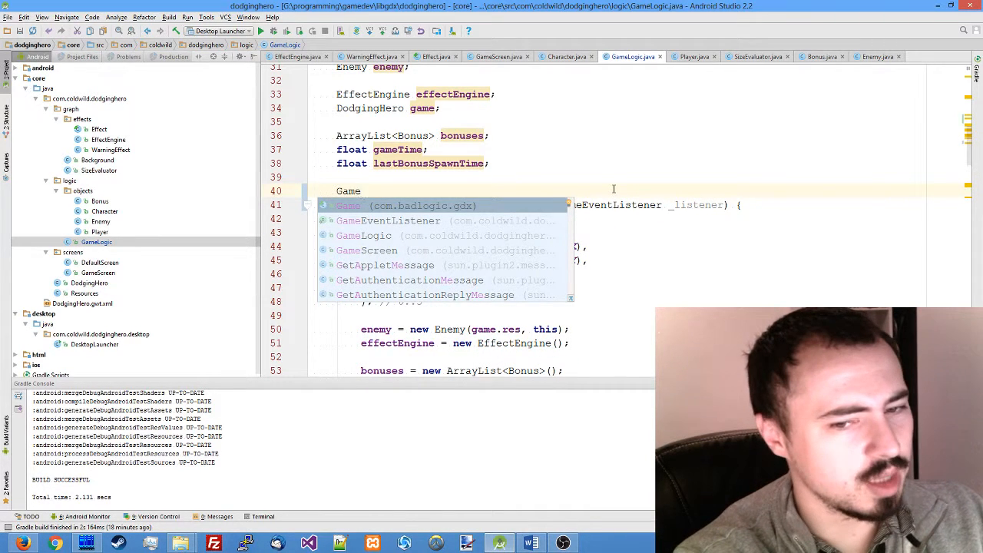
pyautogui.press('Down')
pyautogui.press('Return')
pyautogui.write('eve')
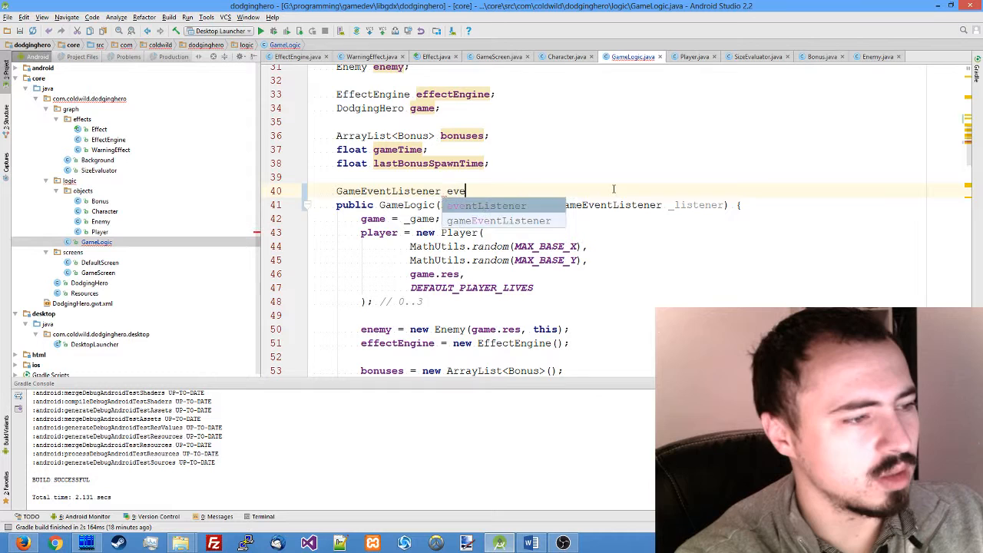
pyautogui.press('Return')
pyautogui.write(';')
pyautogui.press('Return')
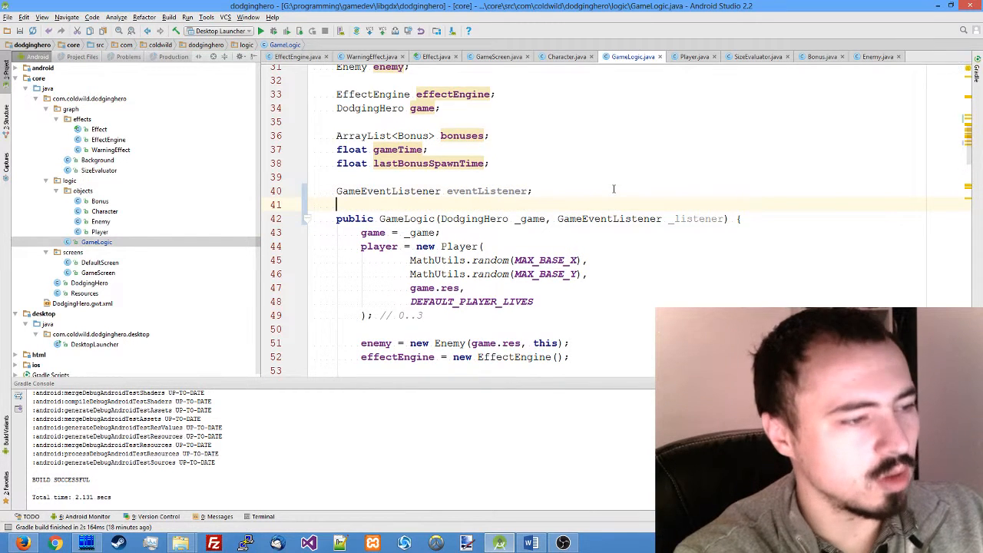
pyautogui.press('BackSpace')
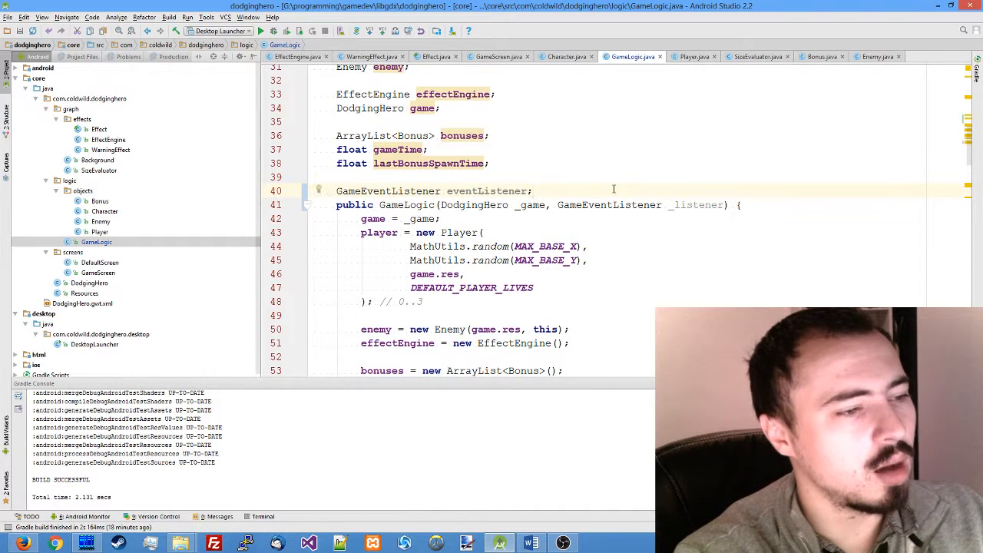
# Assign eventListener = _listener; at the top of the constructor body.
pyautogui.press('Up')
pyautogui.press('Up')
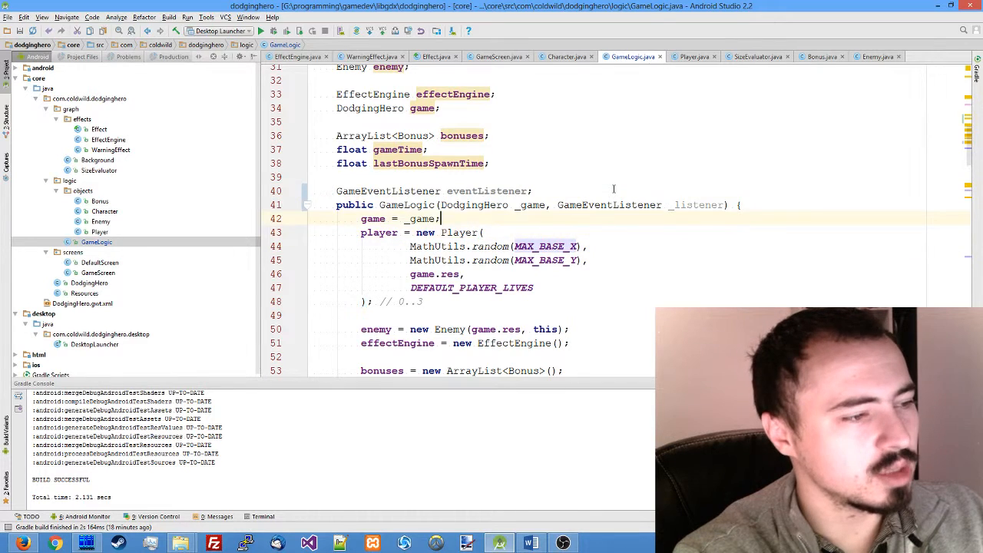
pyautogui.press('Up')
pyautogui.press('End')
pyautogui.press('Return')
pyautogui.write('ev')
pyautogui.press('Return')
pyautogui.write('= ')
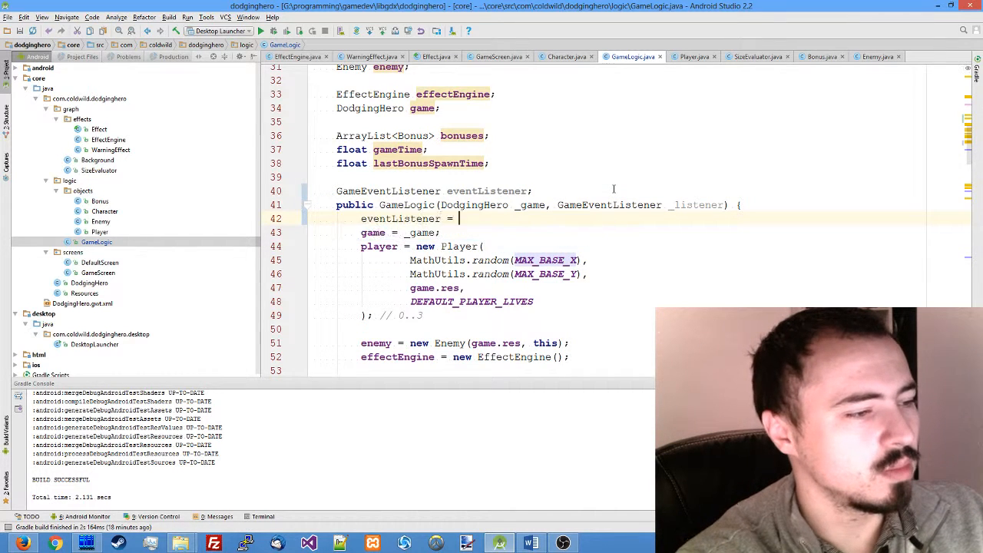
pyautogui.write('_l')
pyautogui.press('Return')
pyautogui.write(';')
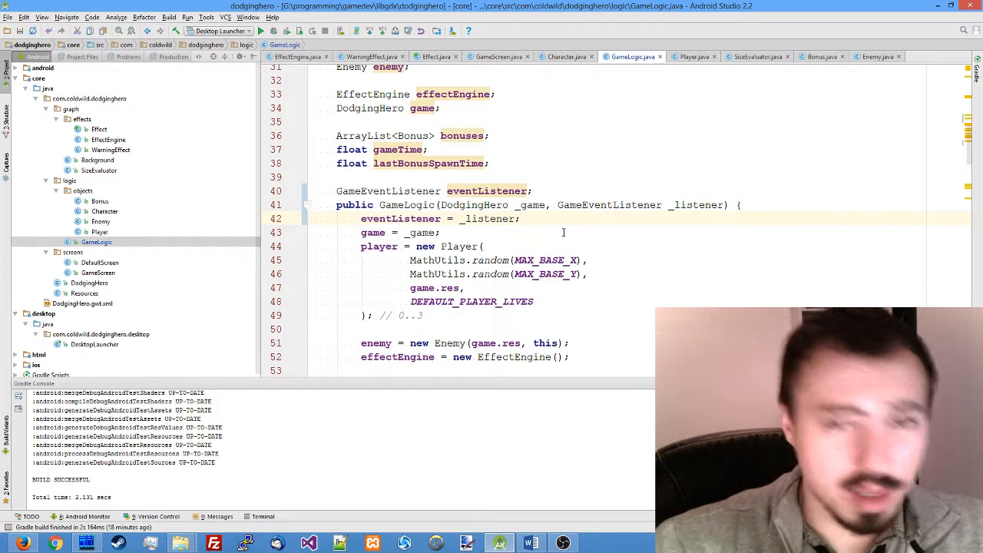
pyautogui.scroll(5, 469, 184)
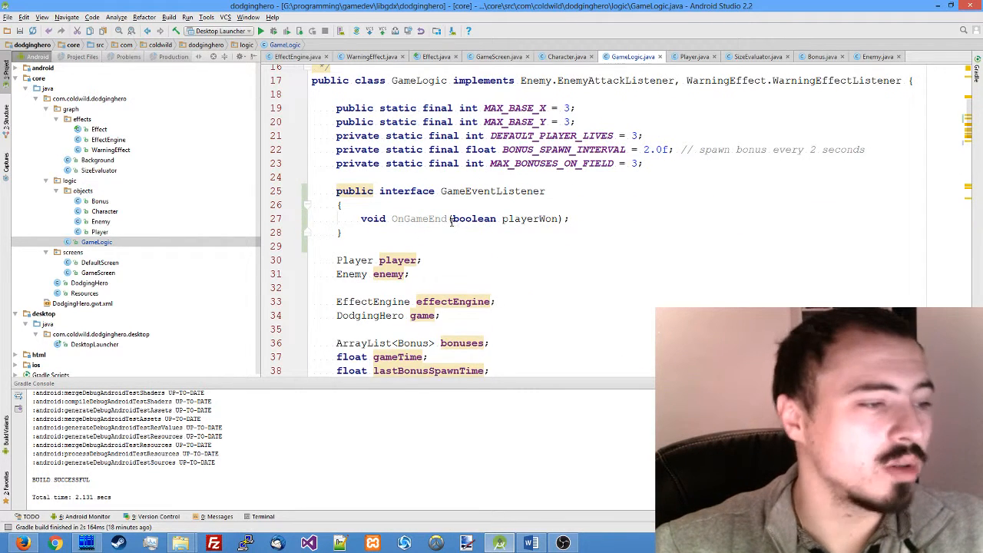
pyautogui.scroll(-5, 507, 266)
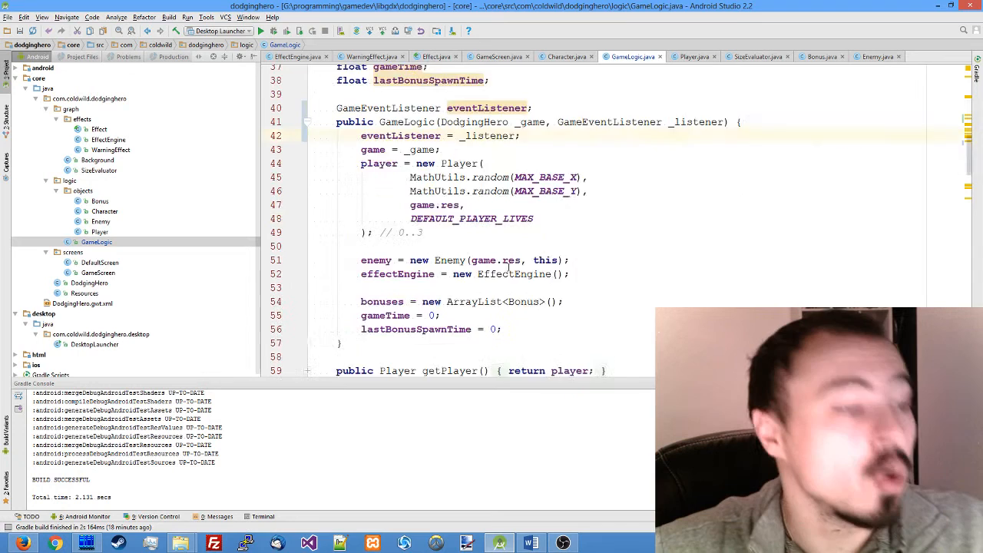
pyautogui.scroll(2, 507, 266)
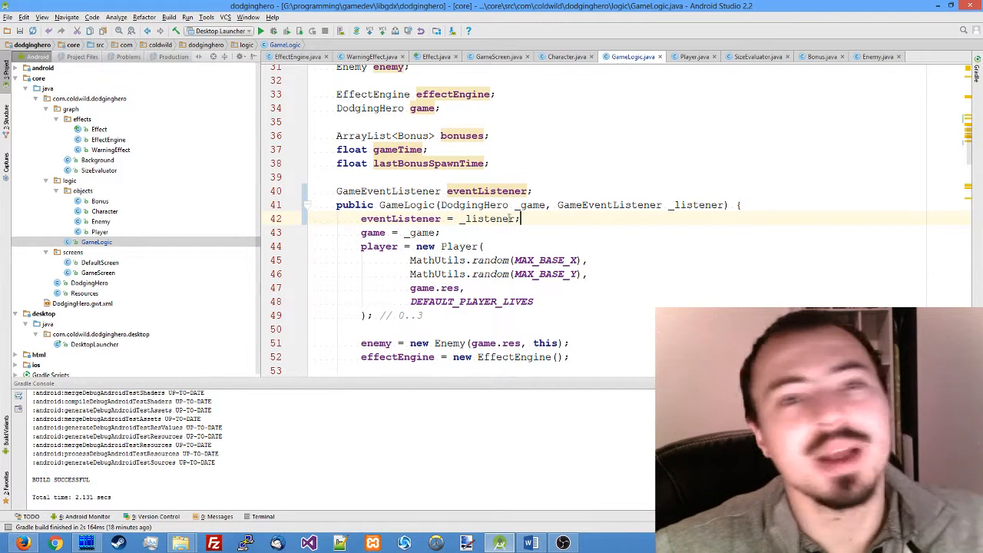
pyautogui.scroll(-3, 529, 219)
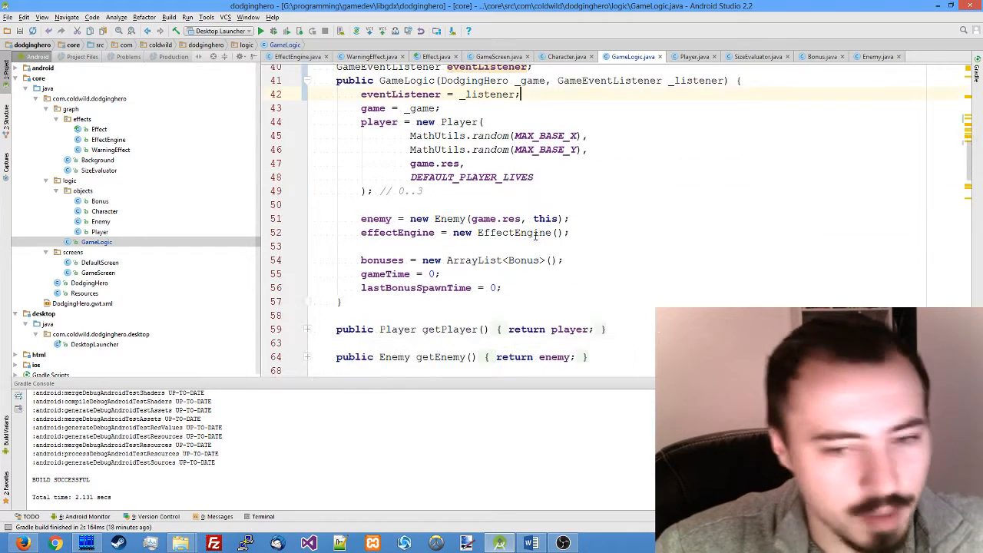
pyautogui.scroll(-3, 522, 230)
pyautogui.scroll(-8, 516, 238)
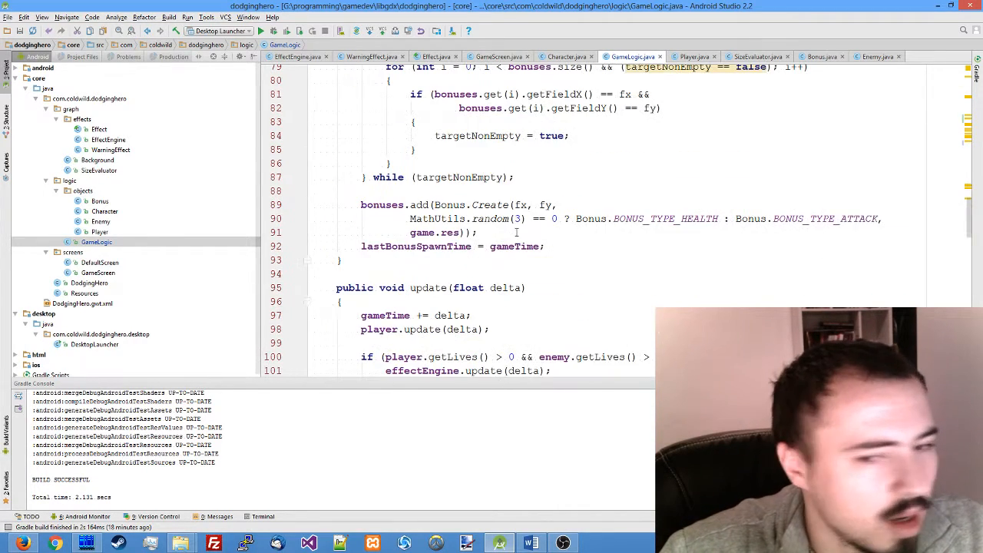
pyautogui.scroll(-3, 517, 222)
pyautogui.scroll(-1, 492, 219)
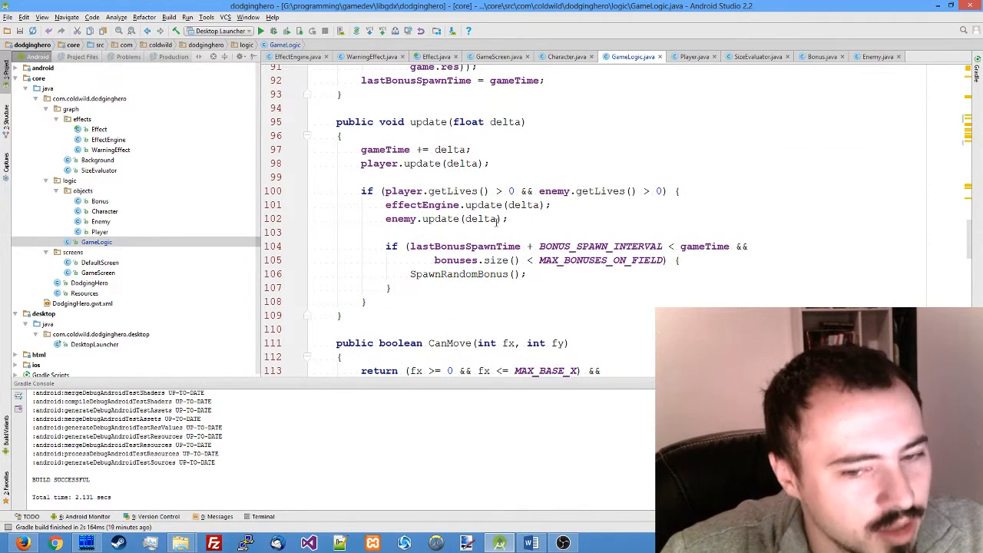
pyautogui.scroll(-3, 538, 254)
pyautogui.scroll(-4, 532, 248)
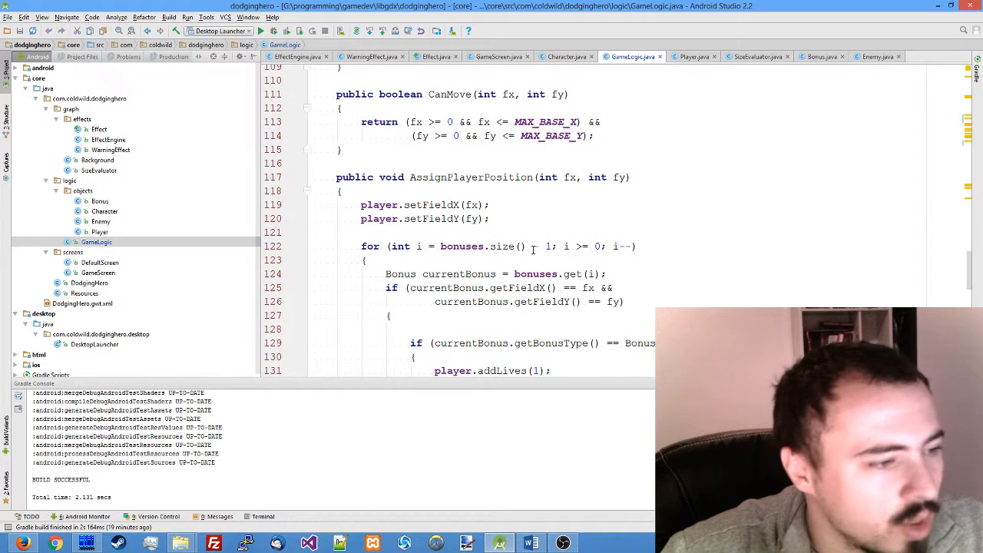
pyautogui.scroll(-8, 536, 245)
pyautogui.scroll(-2, 536, 244)
pyautogui.scroll(-1, 536, 244)
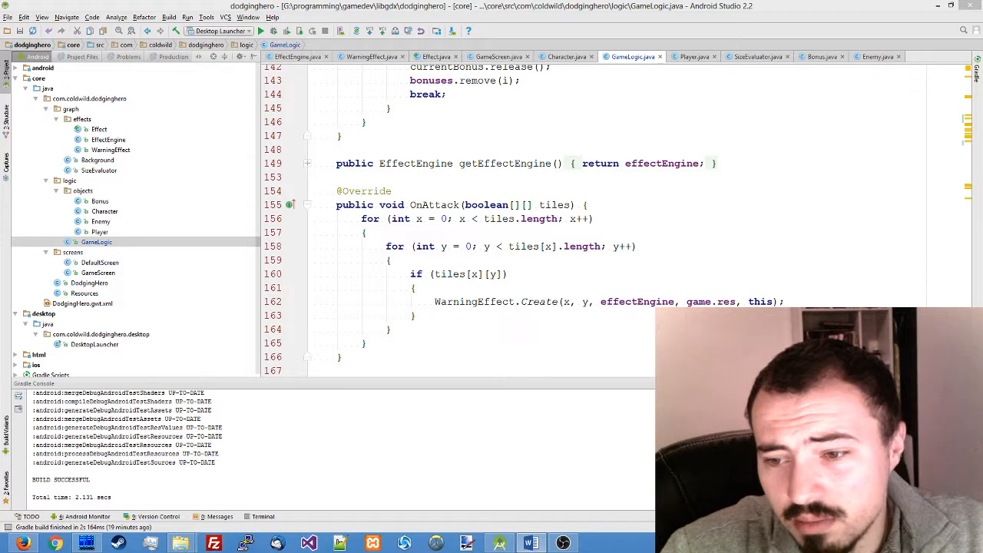
pyautogui.scroll(-3, 813, 240)
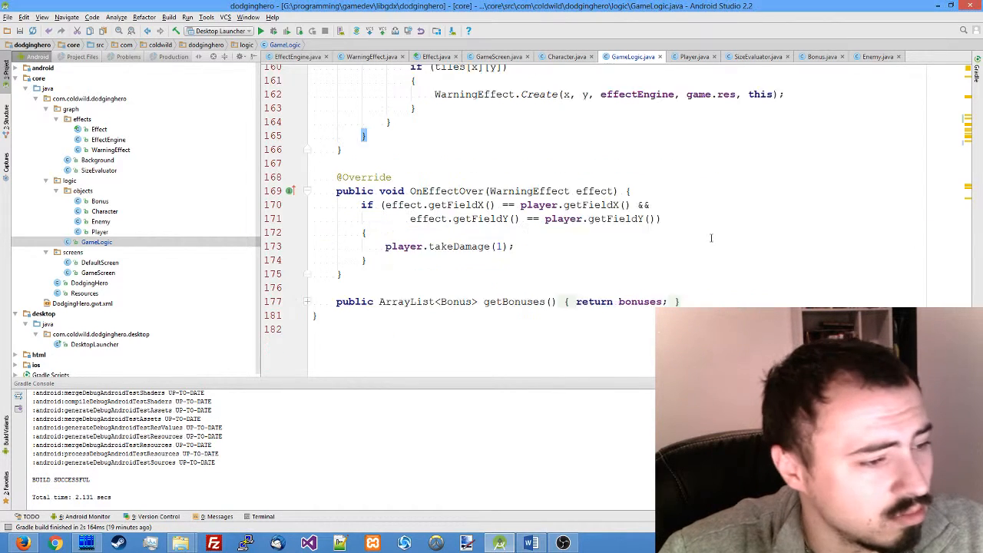
# Find the player.markVictorious() call on line 138 and move to the end of it.
pyautogui.hotkey('ctrl', 'f')
pyautogui.write('mag')
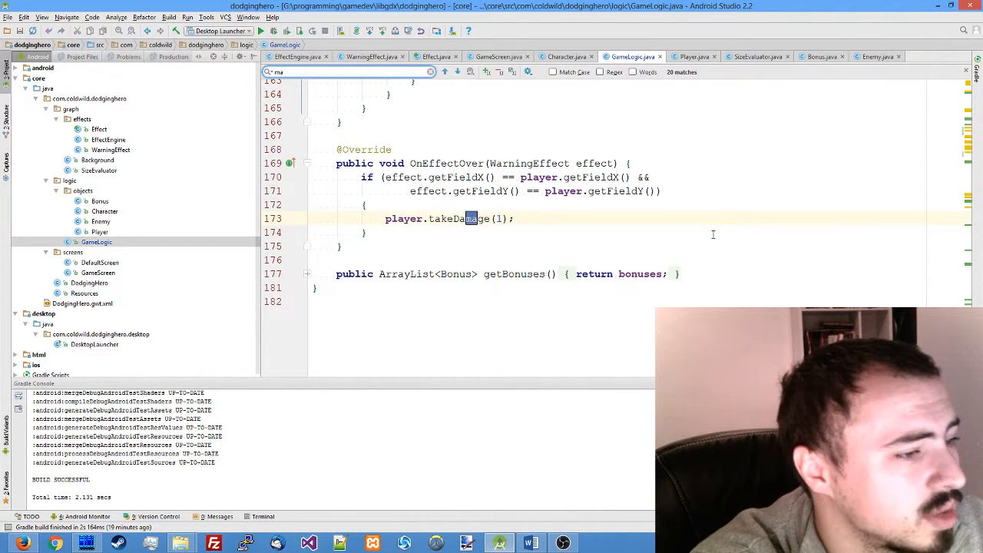
pyautogui.press('BackSpace')
pyautogui.press('BackSpace')
pyautogui.press('BackSpace')
pyautogui.write('player')
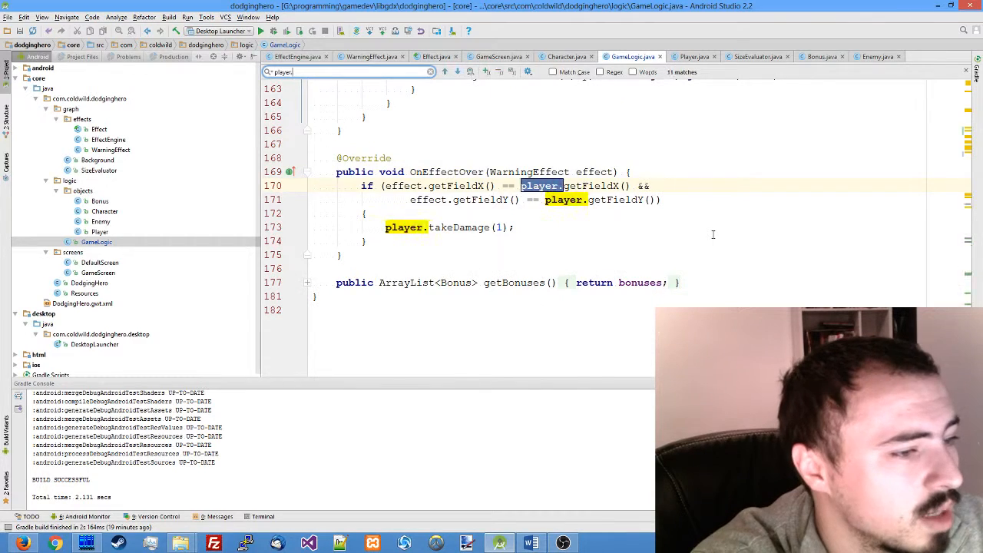
pyautogui.write('.ma')
pyautogui.press('Escape')
pyautogui.click(713, 234)
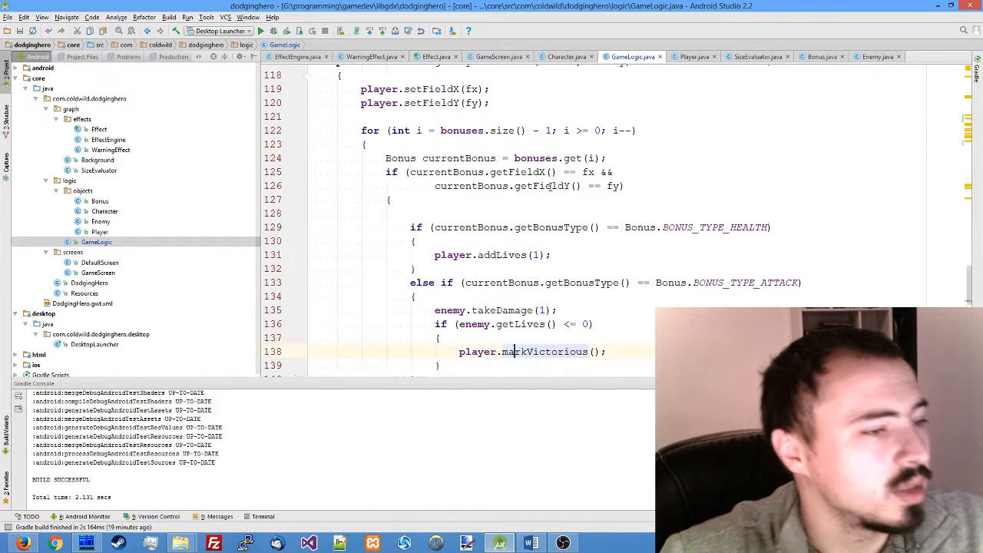
pyautogui.scroll(8, 713, 234)
pyautogui.scroll(-5, 481, 219)
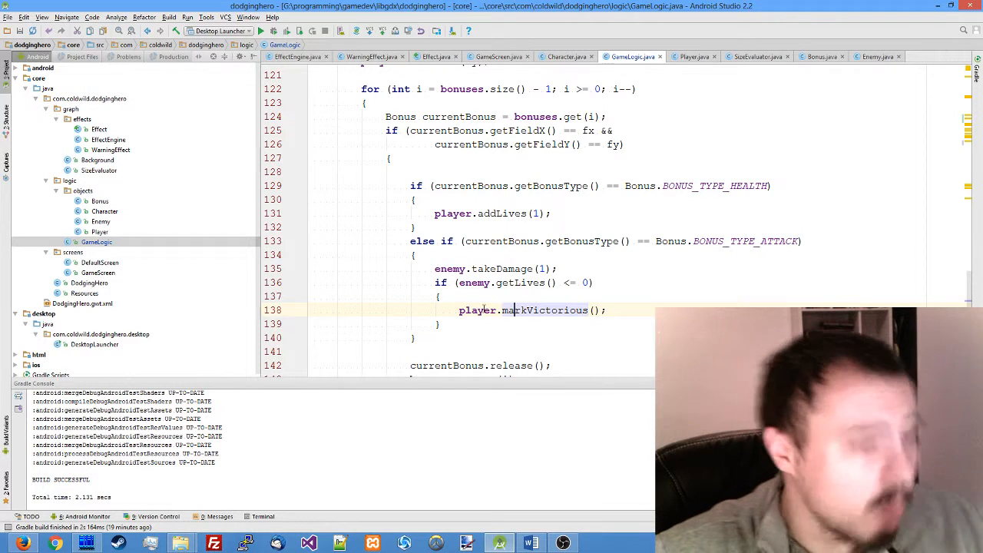
pyautogui.click(513, 309)
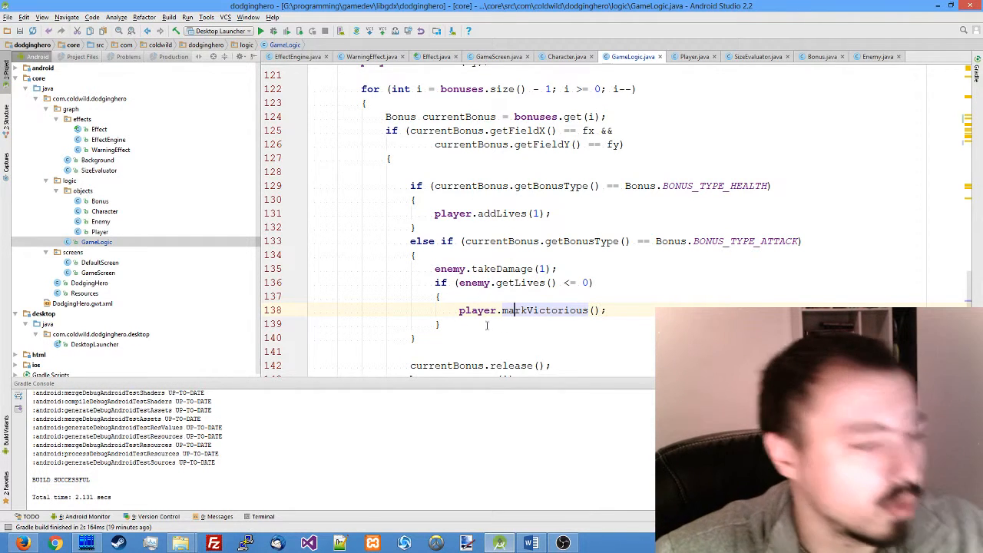
pyautogui.click(608, 311)
# Add eventListener.OnGameEnd(true); after markVictorious via autocomplete.
pyautogui.press('Return')
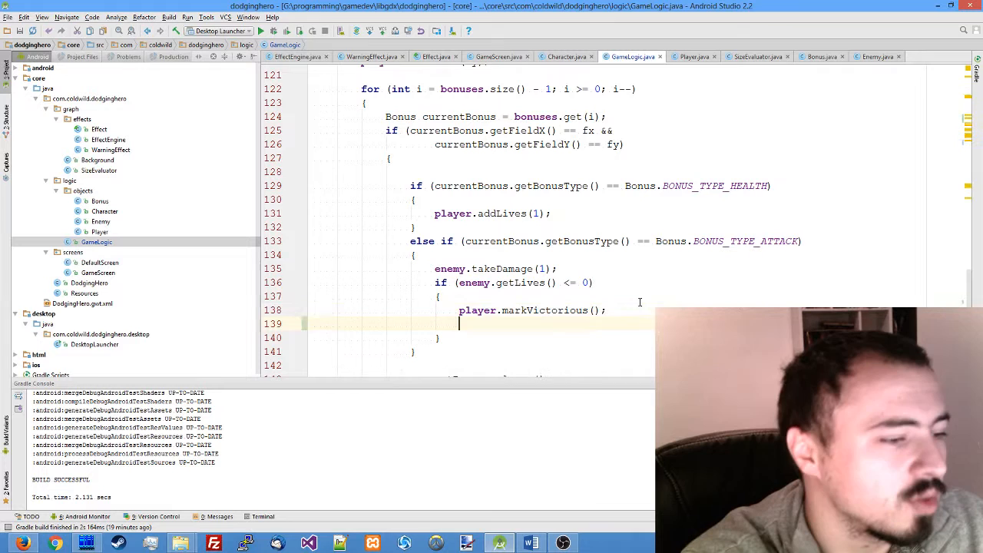
pyautogui.write('em')
pyautogui.press('BackSpace')
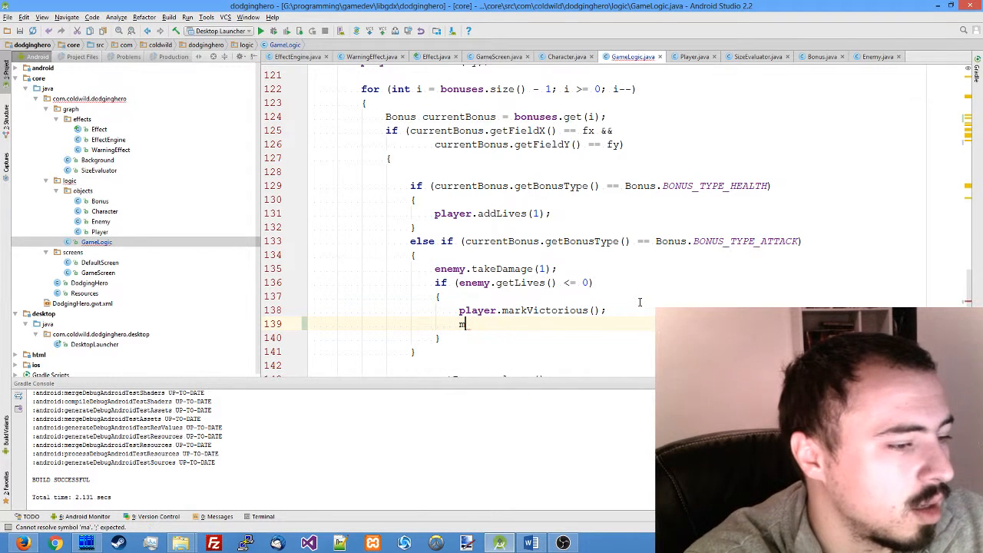
pyautogui.press('Return')
pyautogui.write('.')
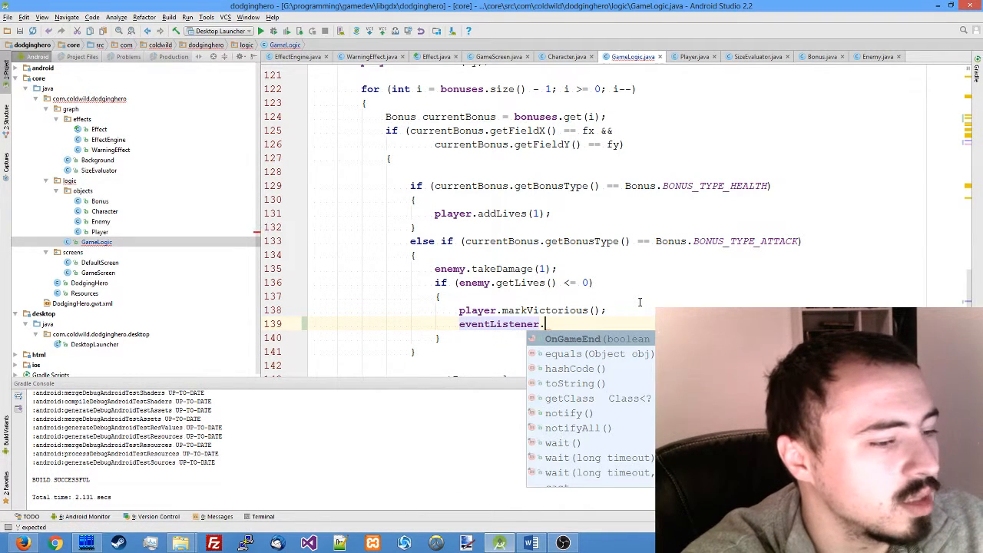
pyautogui.press('Return')
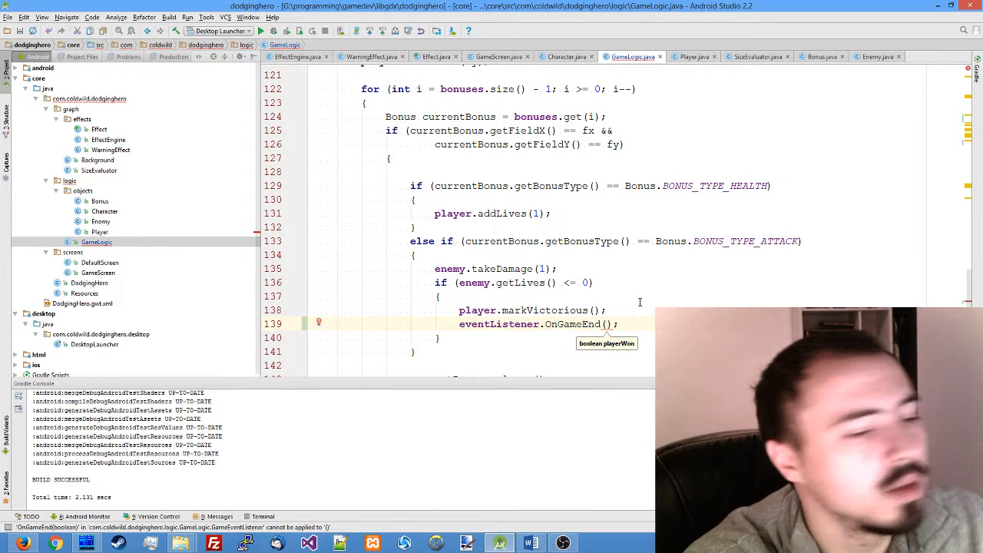
pyautogui.write('true')
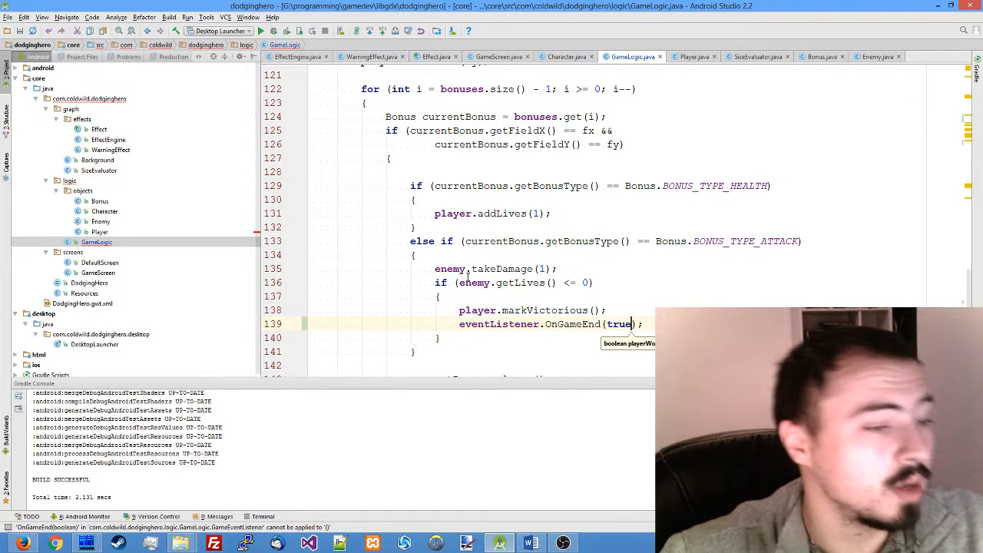
pyautogui.moveTo(441, 338); pyautogui.dragTo(430, 284)
pyautogui.click(427, 296)
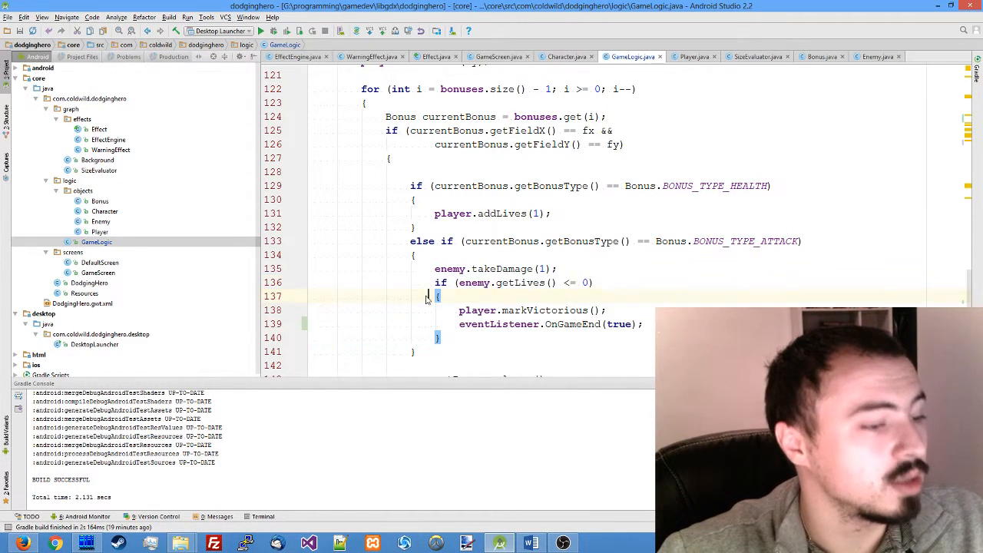
# Check the notes document and return to the code editor.
pyautogui.hotkey('alt', 'Tab')
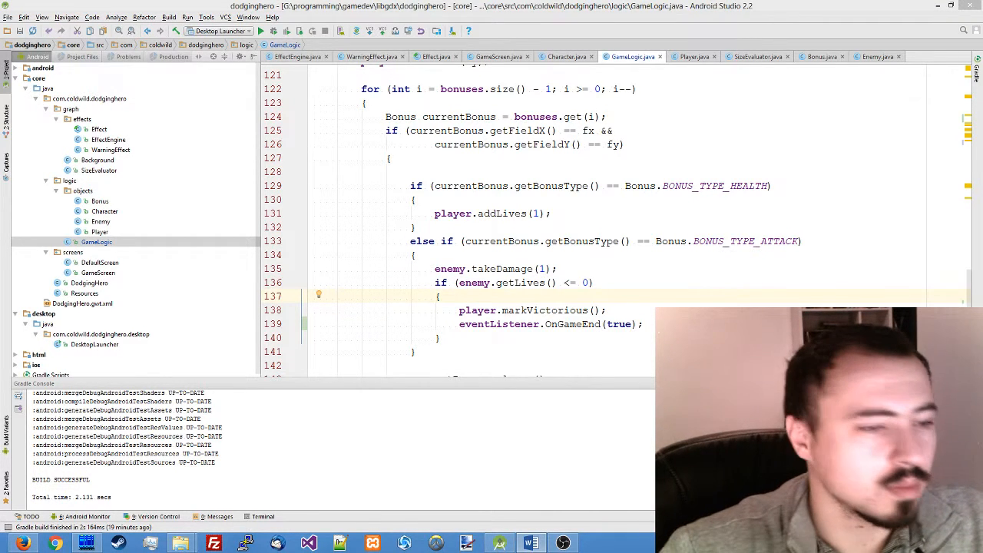
pyautogui.click(837, 230)
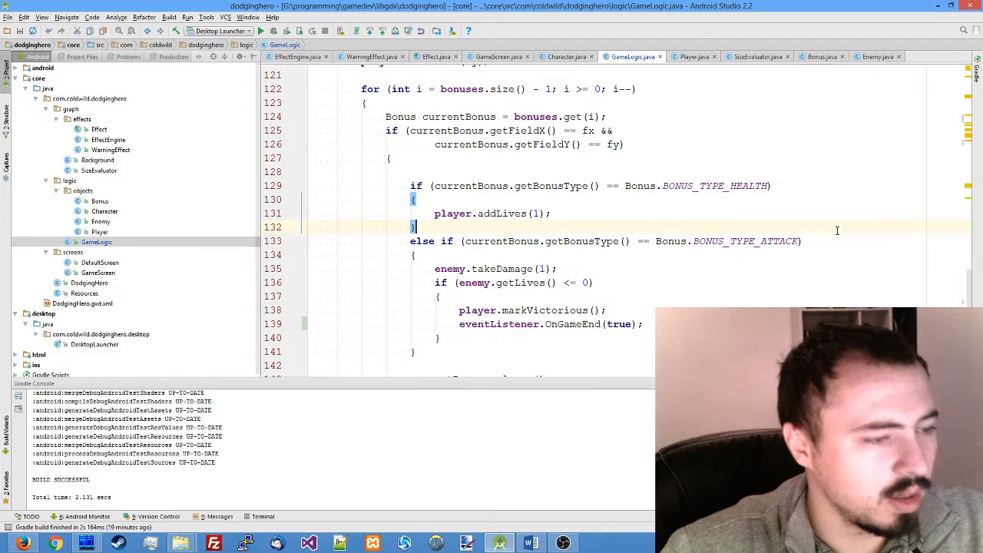
pyautogui.hotkey('alt', 'Tab')
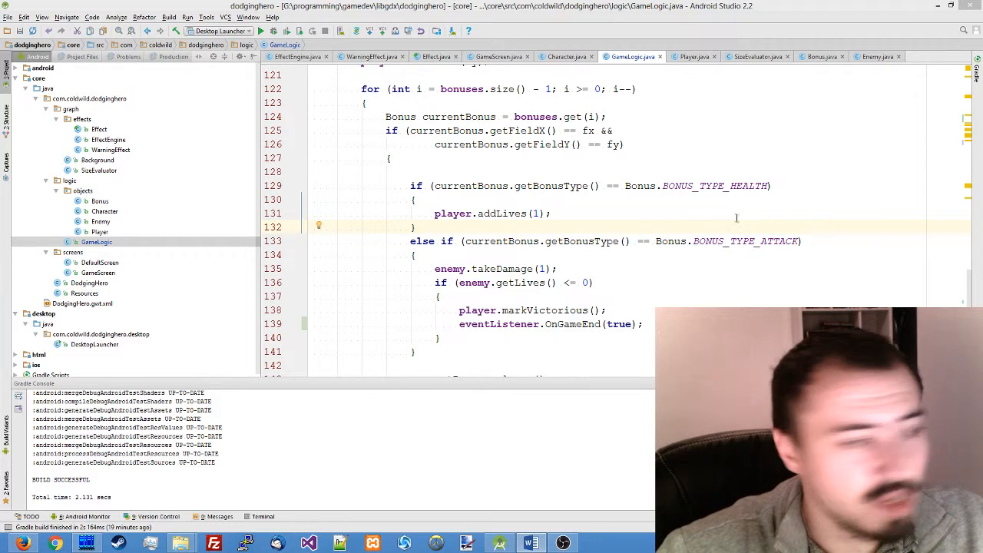
pyautogui.hotkey('alt', 'Tab')
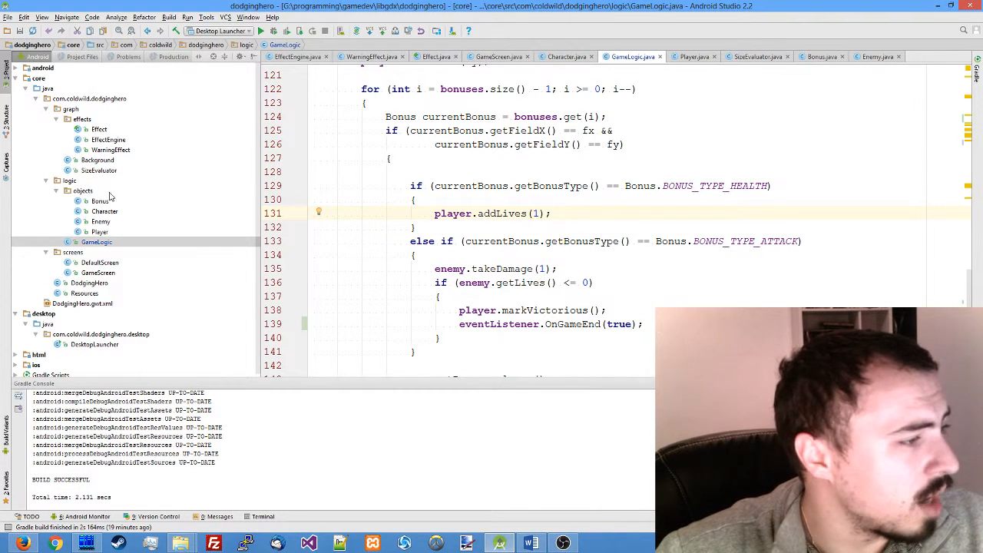
pyautogui.scroll(5, 307, 230)
# In GameScreen.java, add GameLogic.GameEventListener to the implements clause.
pyautogui.click(99, 273)
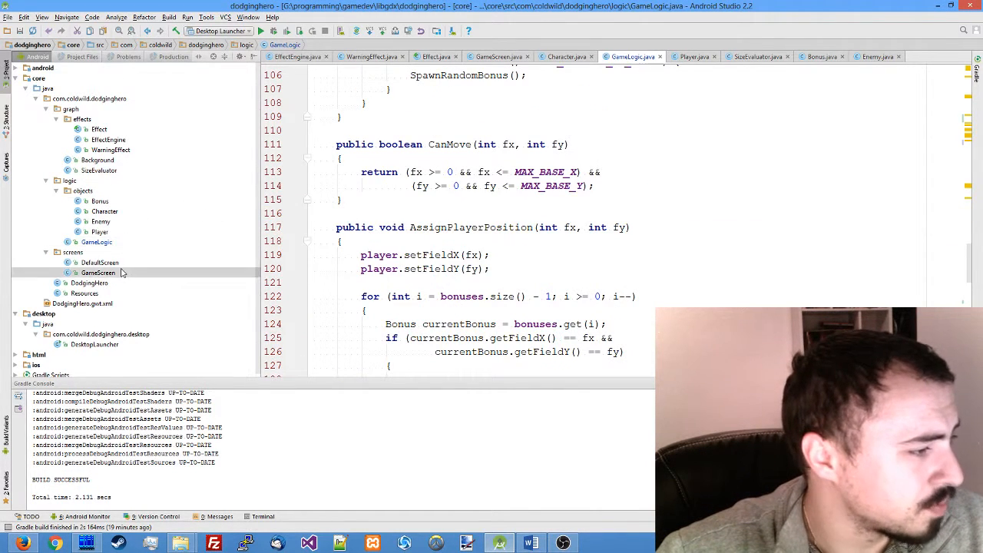
pyautogui.doubleClick(121, 273)
pyautogui.scroll(5, 525, 204)
pyautogui.scroll(5, 525, 203)
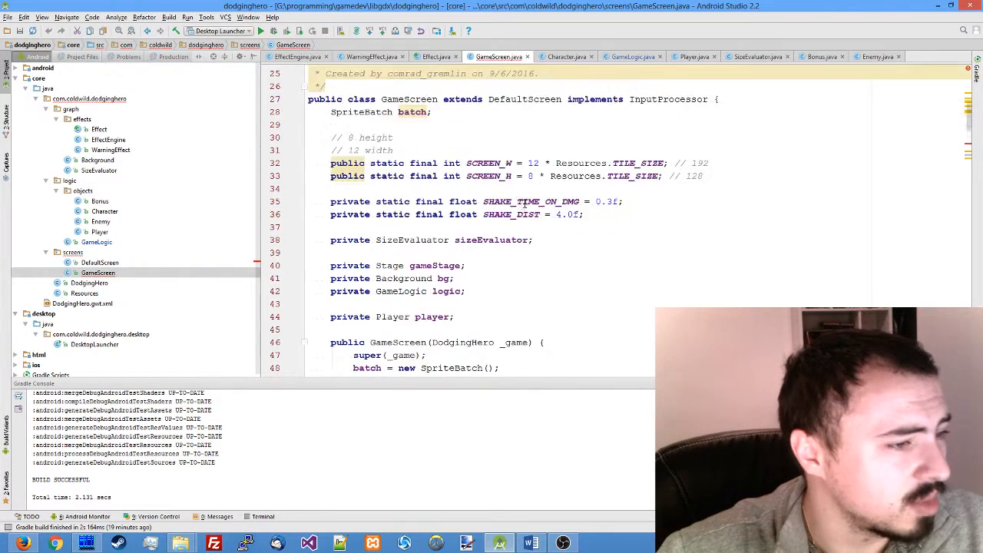
pyautogui.scroll(2, 524, 203)
pyautogui.click(709, 175)
pyautogui.write(', ')
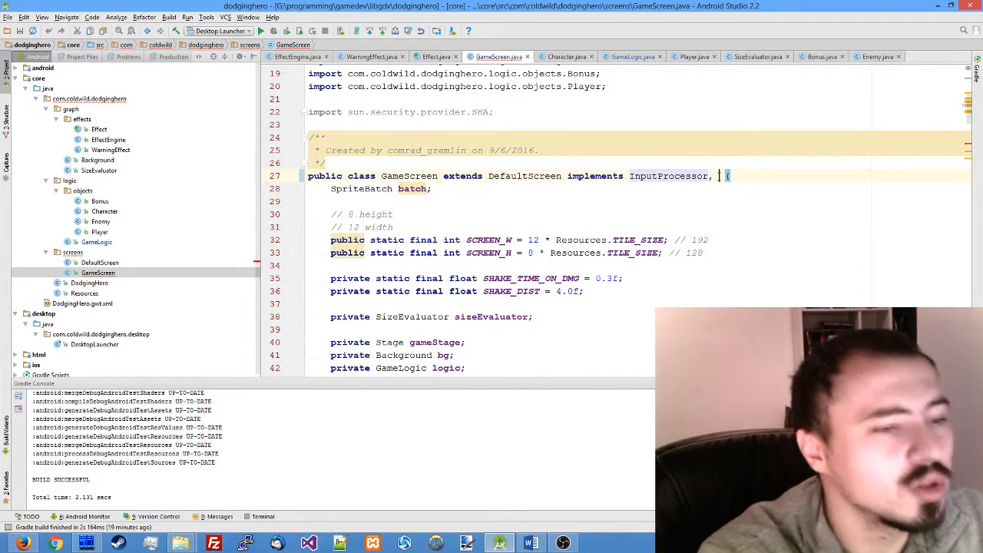
pyautogui.write('Game')
pyautogui.press('Down')
pyautogui.press('Return')
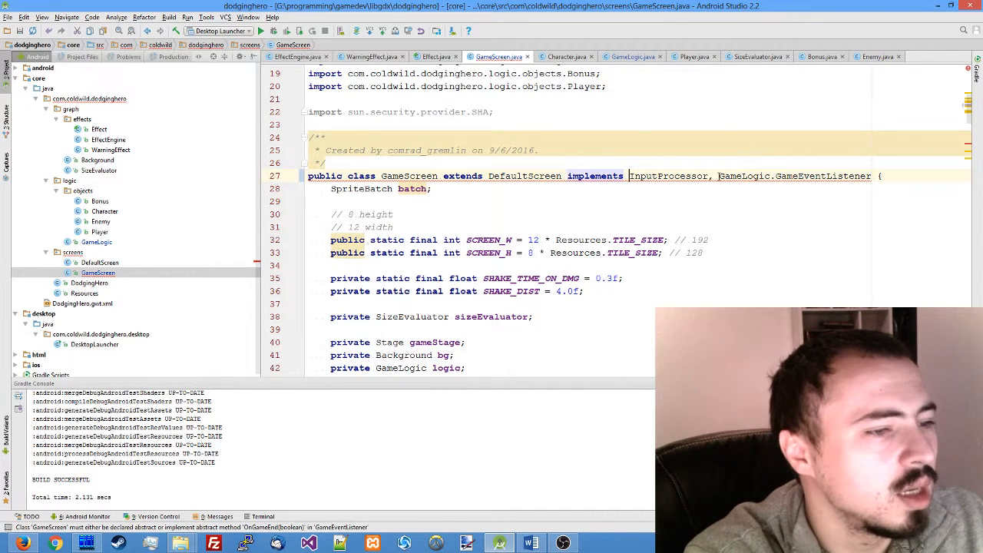
pyautogui.press('Return')
pyautogui.press('End')
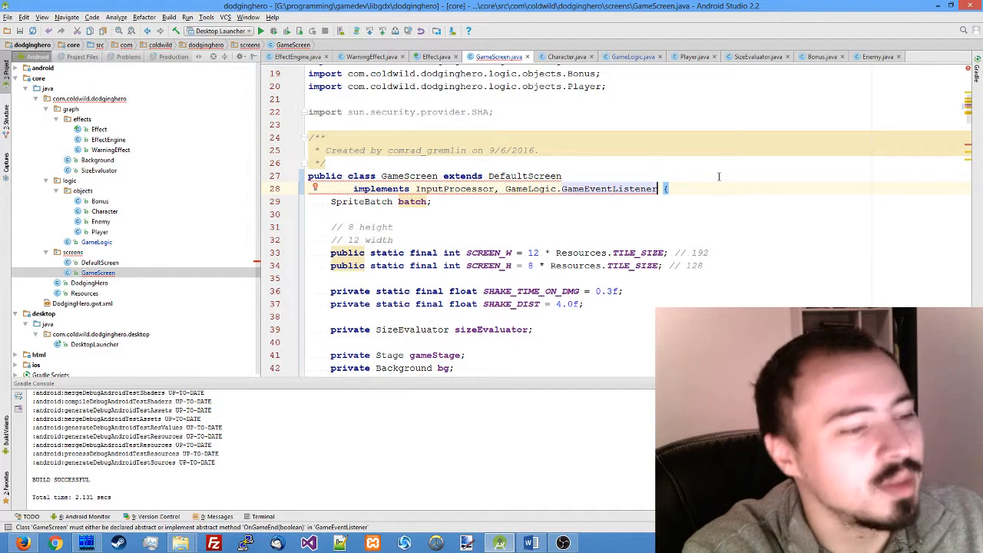
# Generate the empty OnGameEnd(boolean playerWon) override via Implement methods.
pyautogui.hotkey('alt', 'Return')
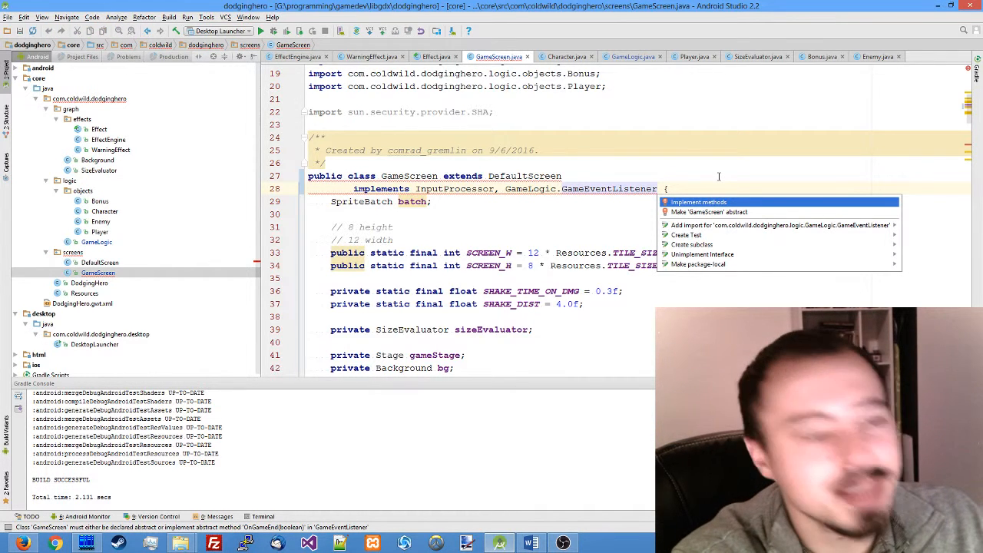
pyautogui.press('Return')
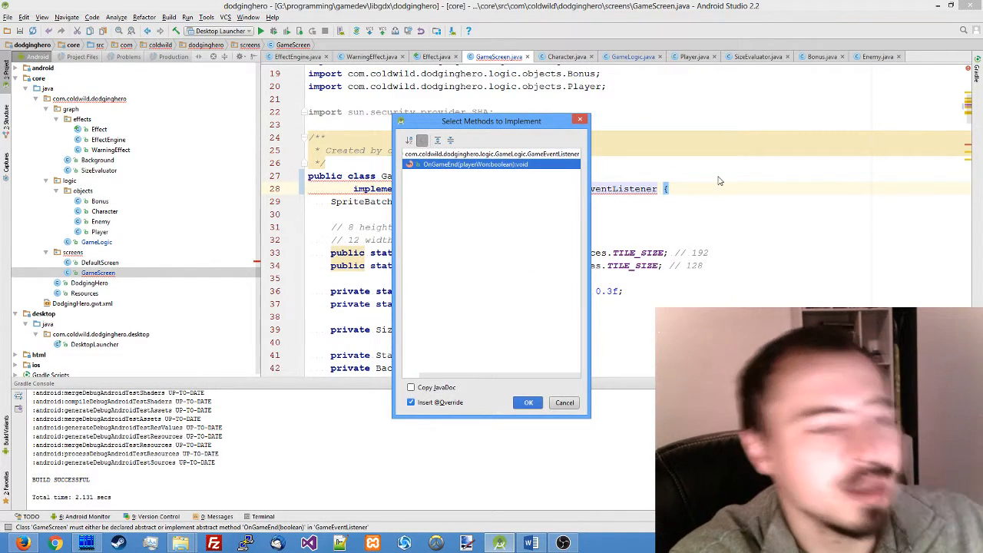
pyautogui.press('Return')
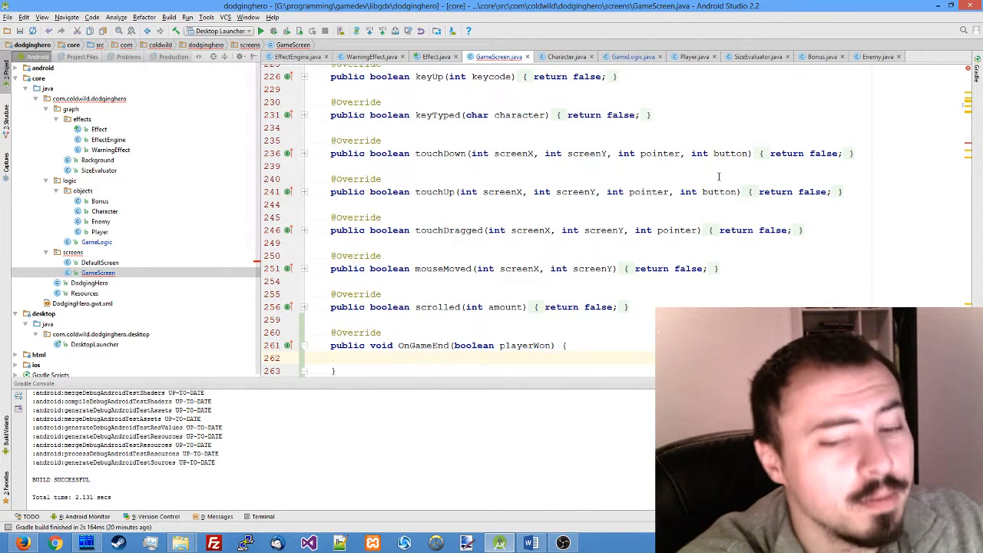
pyautogui.write('gameS')
# In OnGameEnd, call gameStage.addAction with a new anonymous Action and its generated act(float delta).
pyautogui.press('Return')
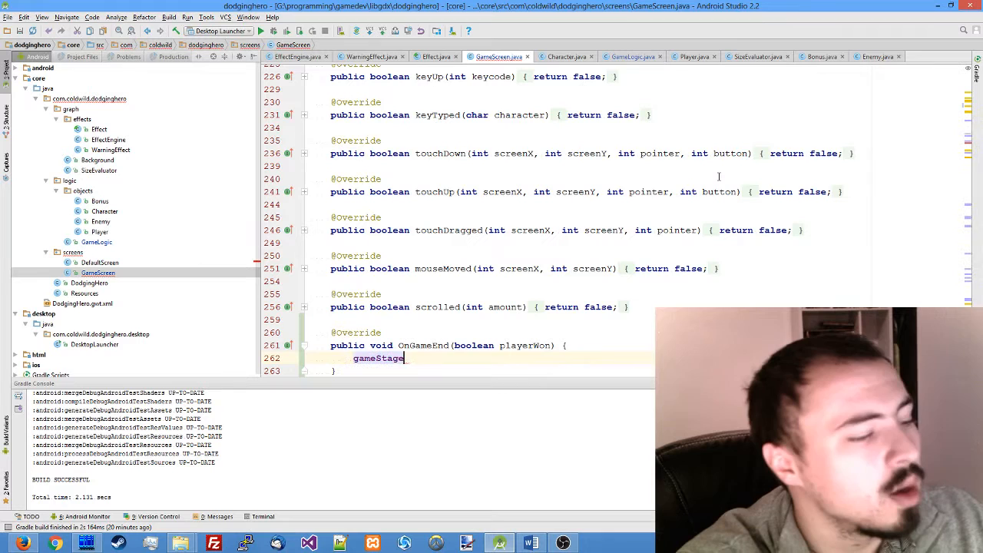
pyautogui.write('.addA')
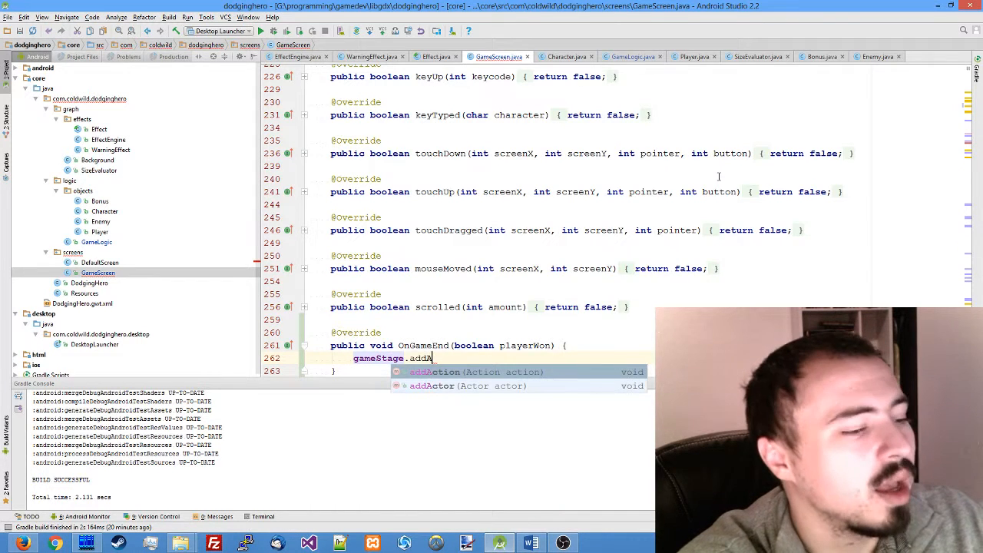
pyautogui.press('Return')
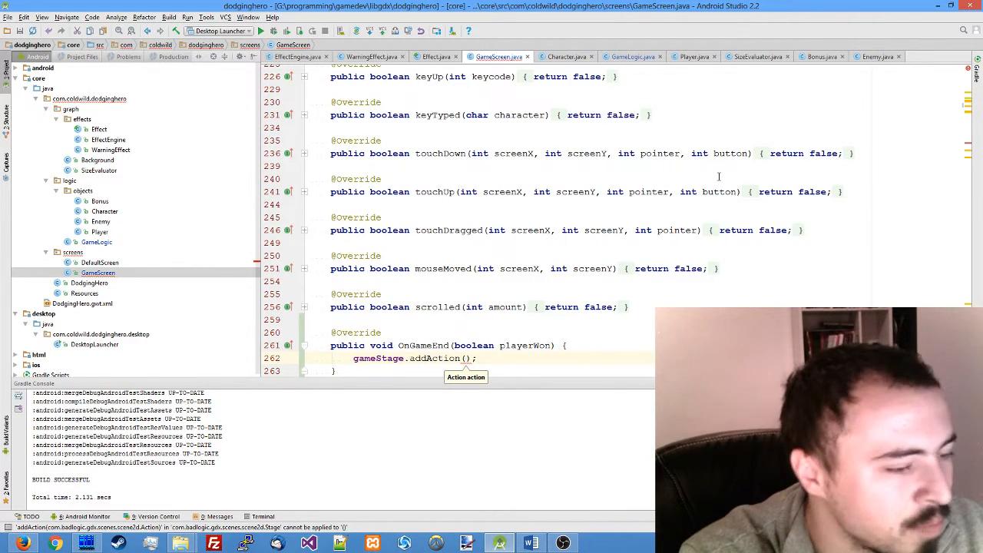
pyautogui.press('Return')
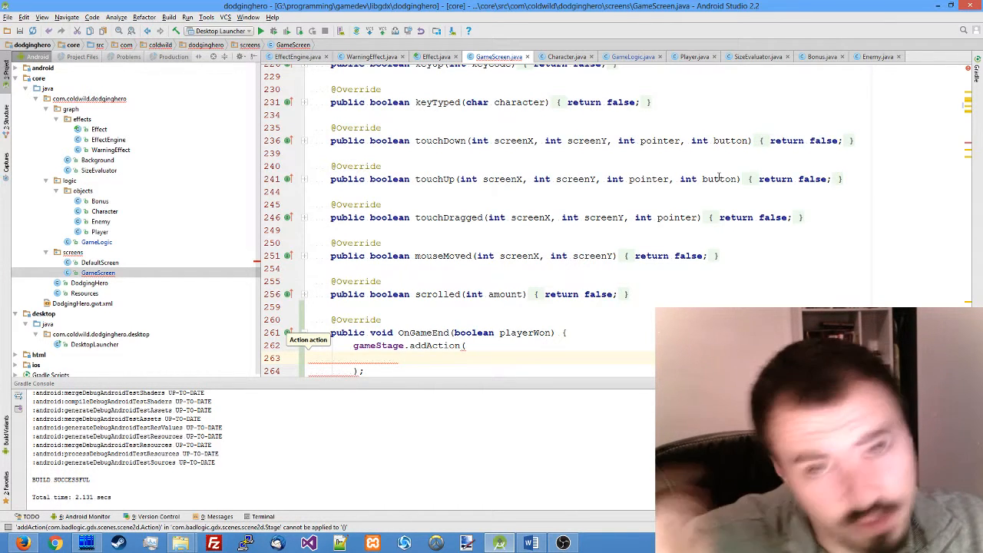
pyautogui.write('new ')
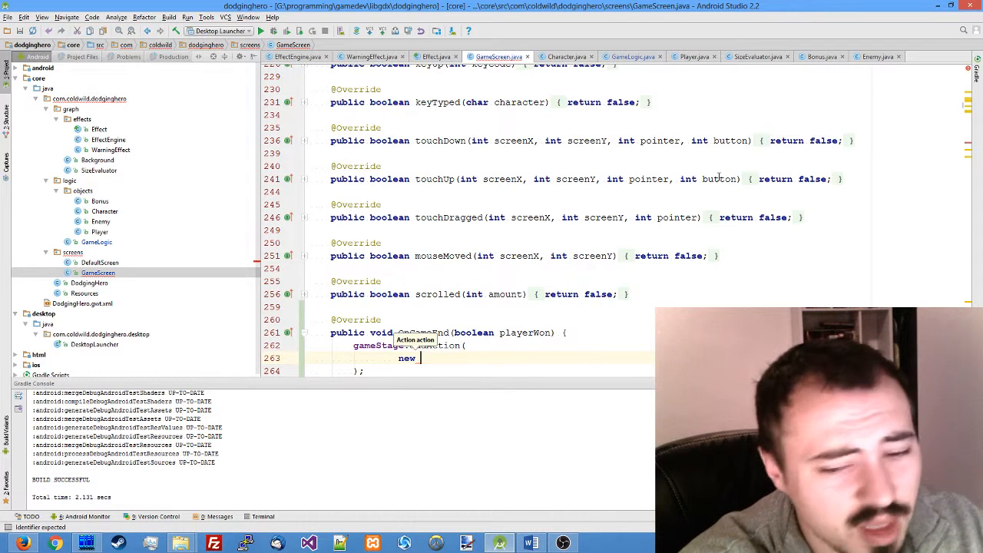
pyautogui.write('Ac')
pyautogui.press('Return')
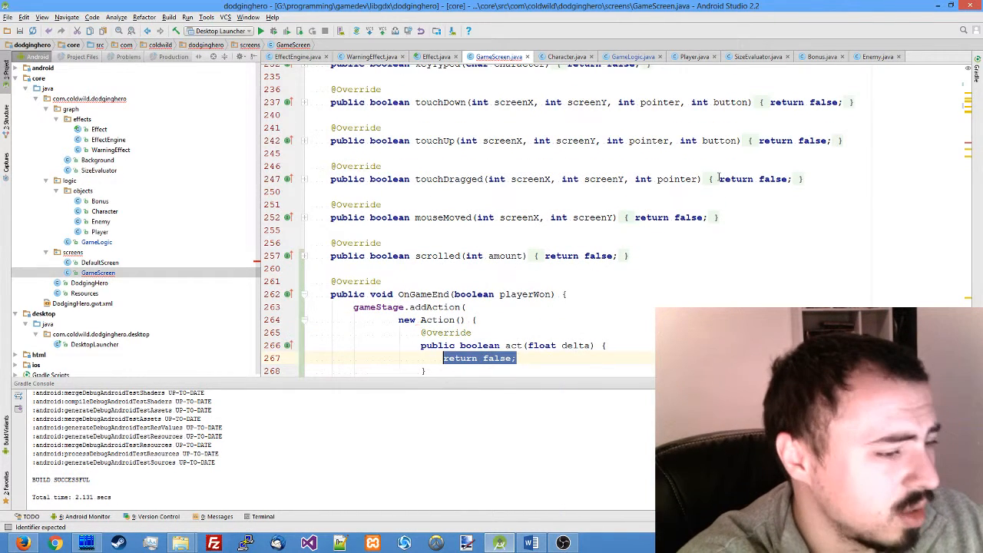
pyautogui.press('Tab')
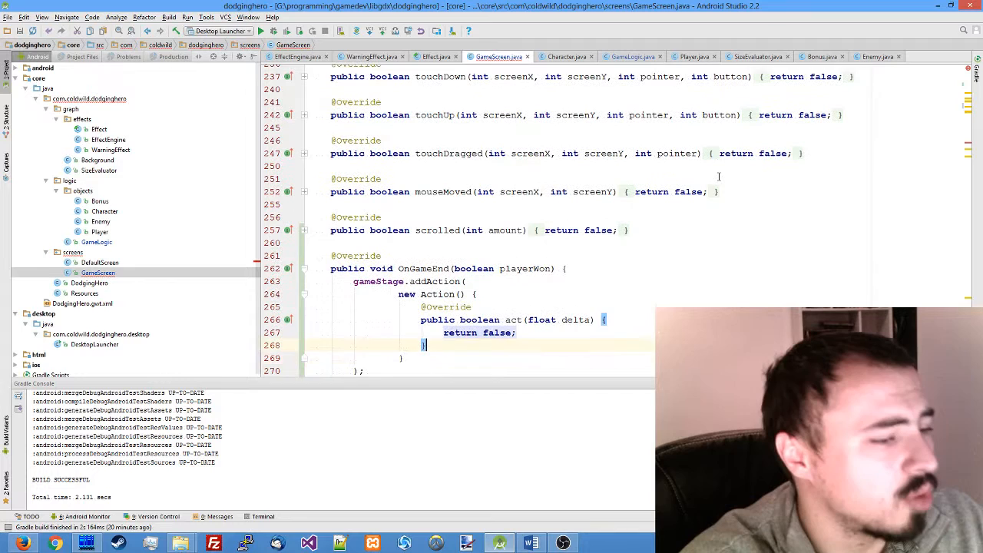
# Review the generated act body's return false and move up to the method signature.
pyautogui.press('Up')
pyautogui.press('End')
pyautogui.press('Left')
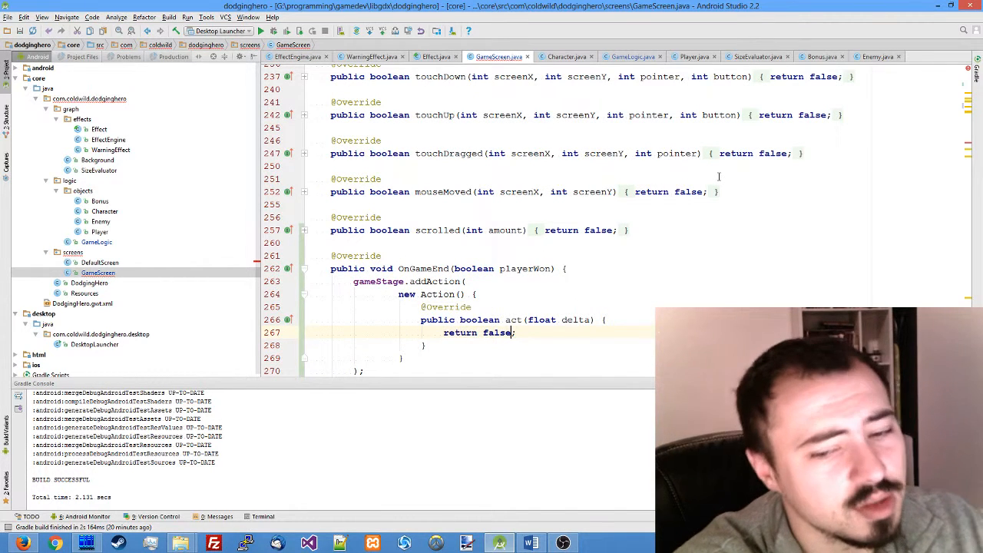
pyautogui.hotkey('ctrl', 'shift', 'Left')
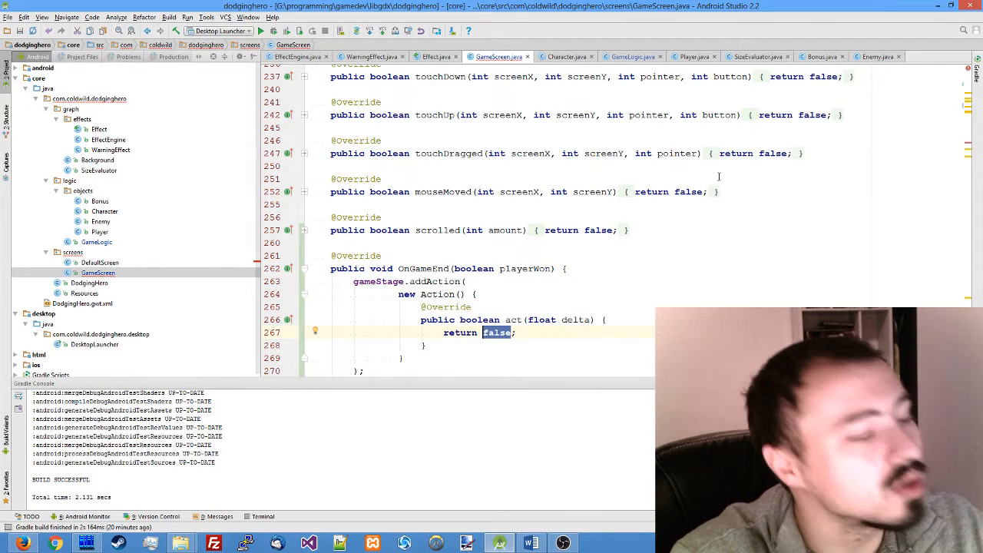
pyautogui.press('Escape')
pyautogui.scroll(-1, 718, 177)
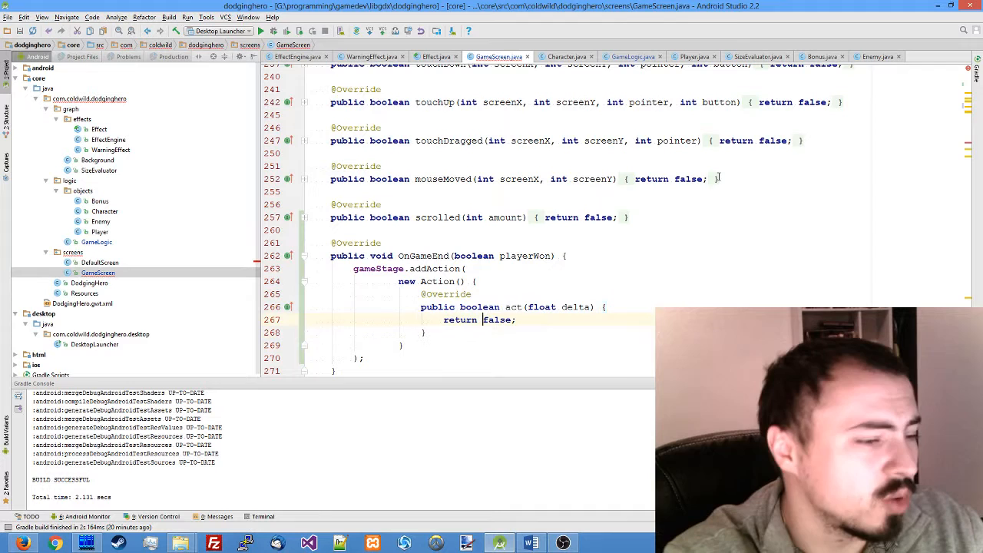
pyautogui.press('Up')
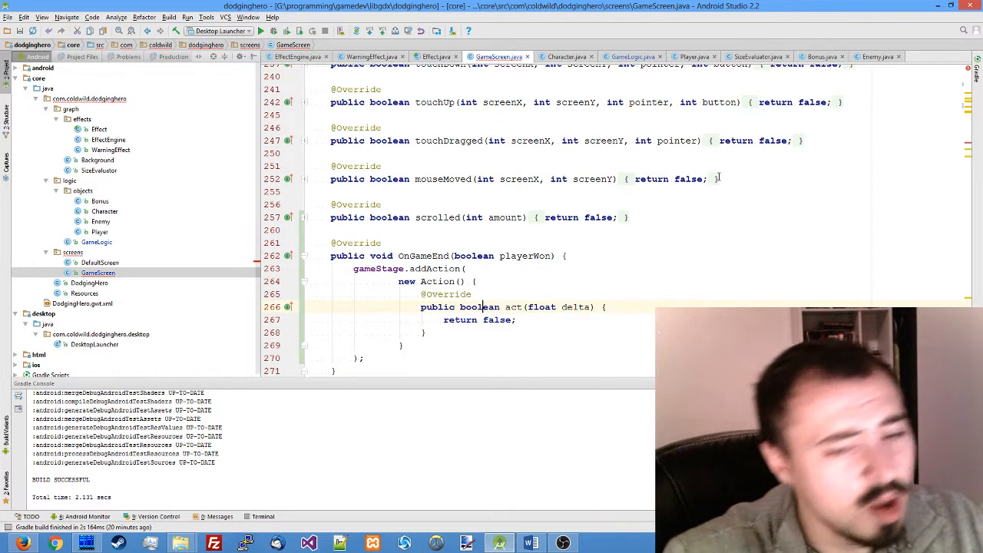
pyautogui.scroll(1, 593, 100)
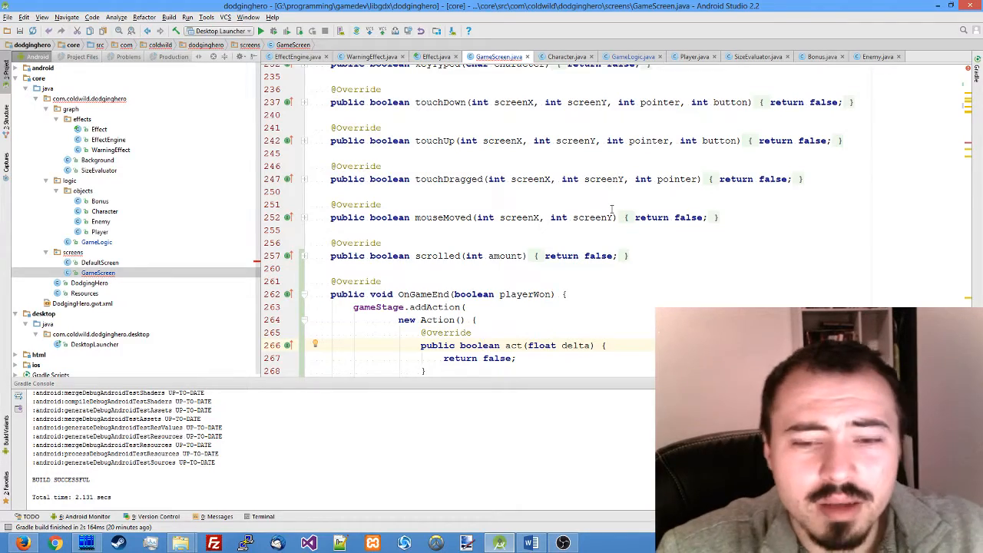
pyautogui.scroll(6, 606, 223)
pyautogui.scroll(7, 604, 230)
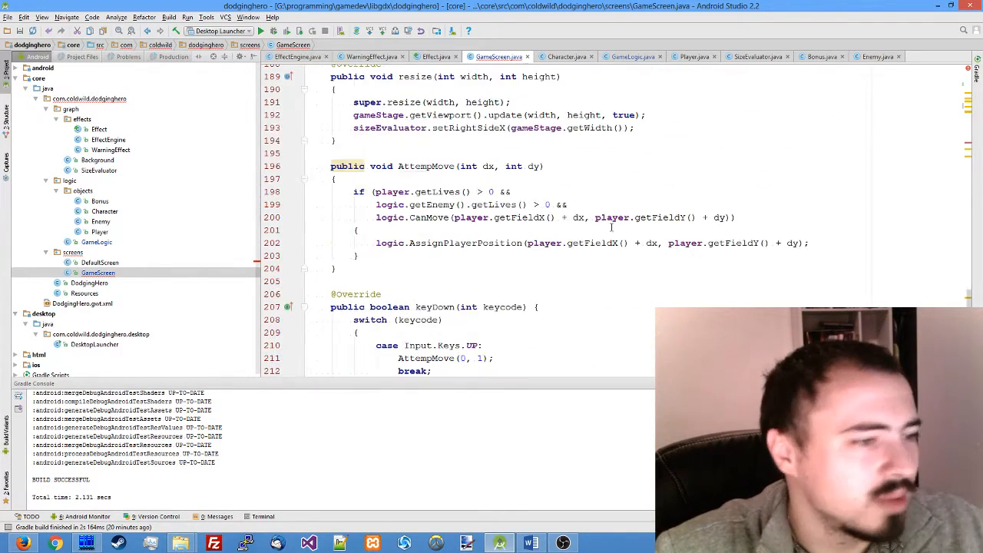
pyautogui.scroll(10, 604, 253)
pyautogui.scroll(6, 604, 253)
pyautogui.scroll(18, 607, 238)
pyautogui.scroll(6, 614, 230)
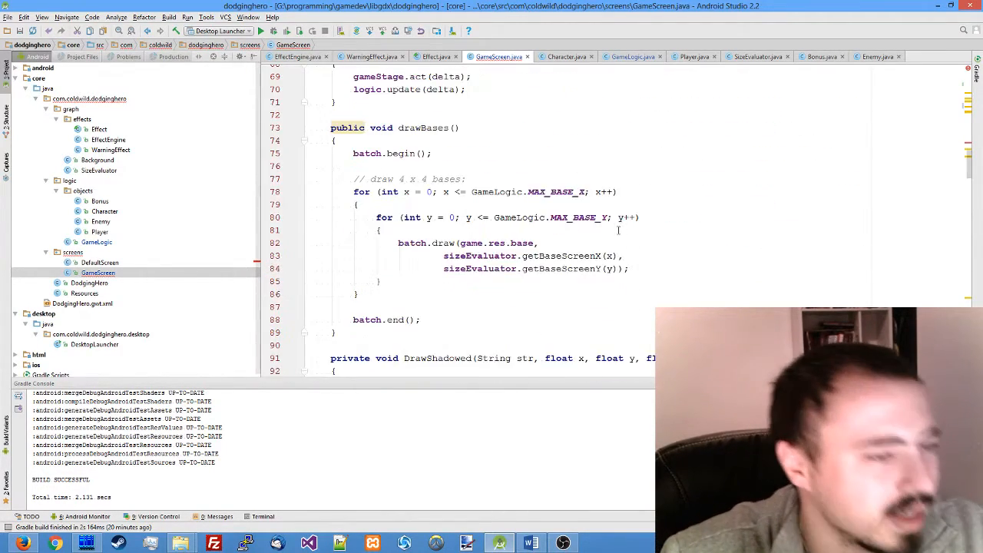
pyautogui.scroll(3, 622, 218)
pyautogui.scroll(-12, 621, 218)
pyautogui.scroll(17, 606, 207)
pyautogui.scroll(3, 584, 184)
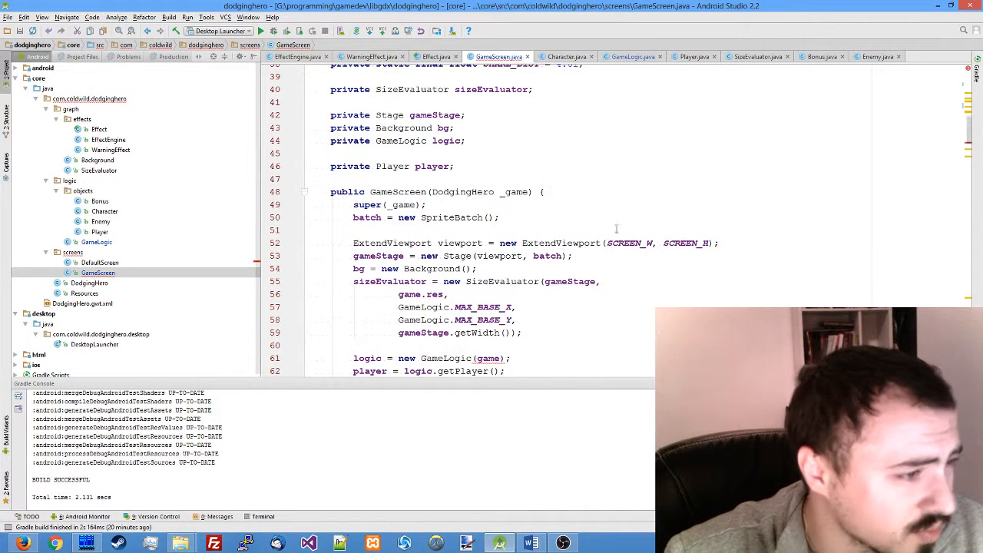
# Declare public static final float GAME_END_FADEOUT = 0.5f and GAME_START_FADEIN = 0.25f after the player field.
pyautogui.click(570, 171)
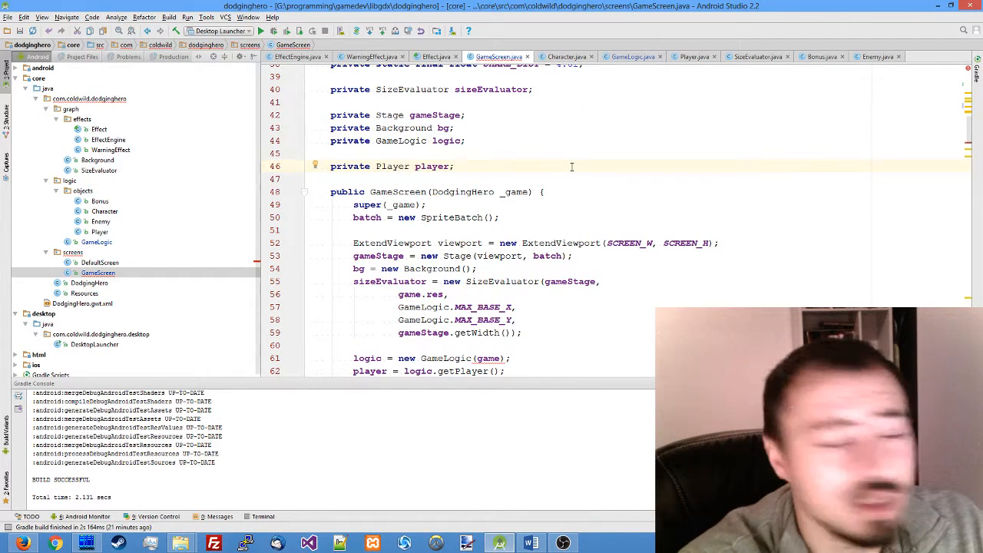
pyautogui.press('Return')
pyautogui.press('Return')
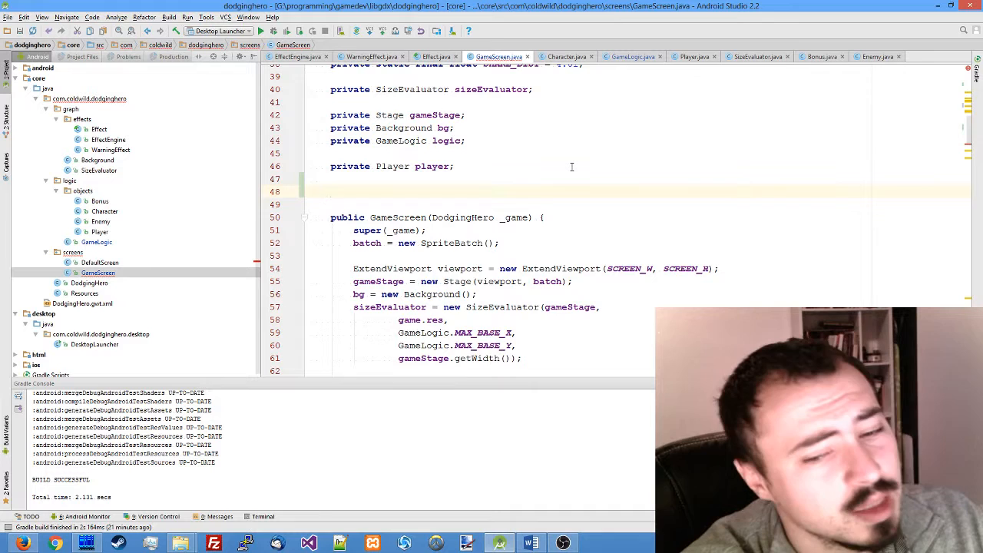
pyautogui.write('public ')
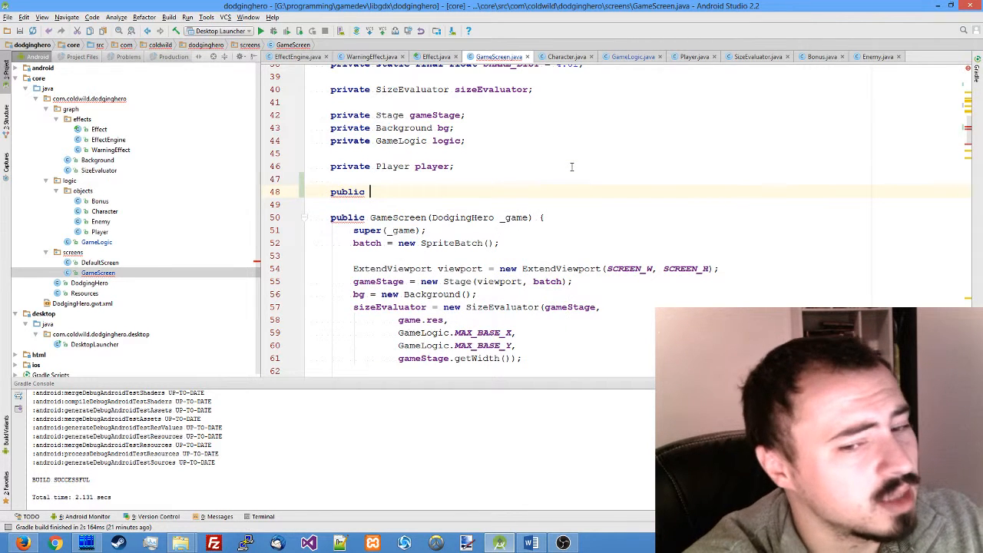
pyautogui.write('static ')
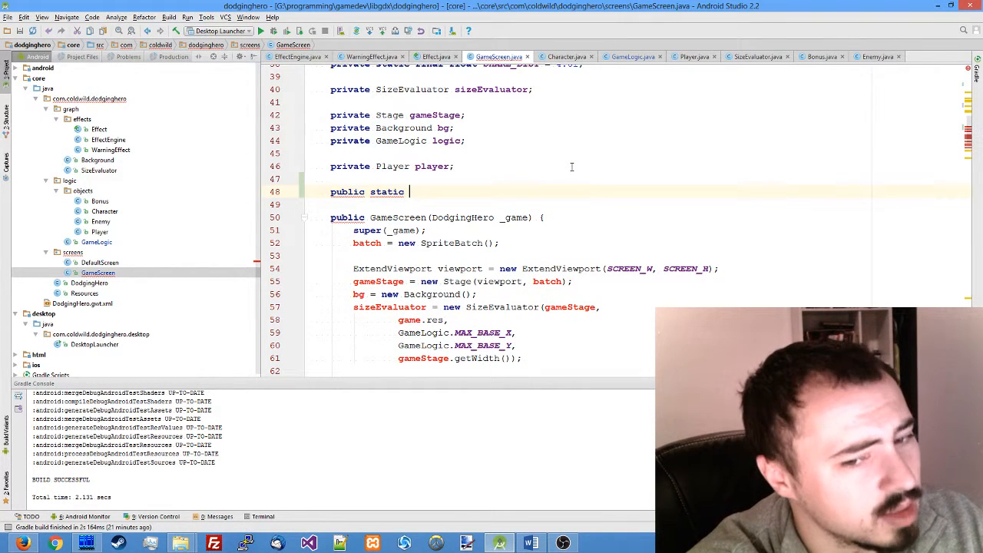
pyautogui.write('final float GAM')
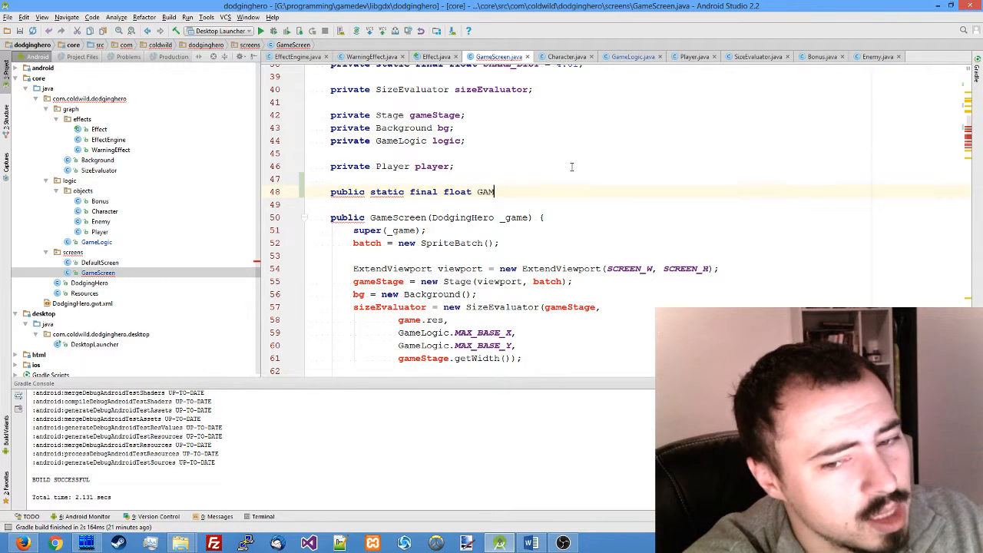
pyautogui.write('E_END_FADEOUT ')
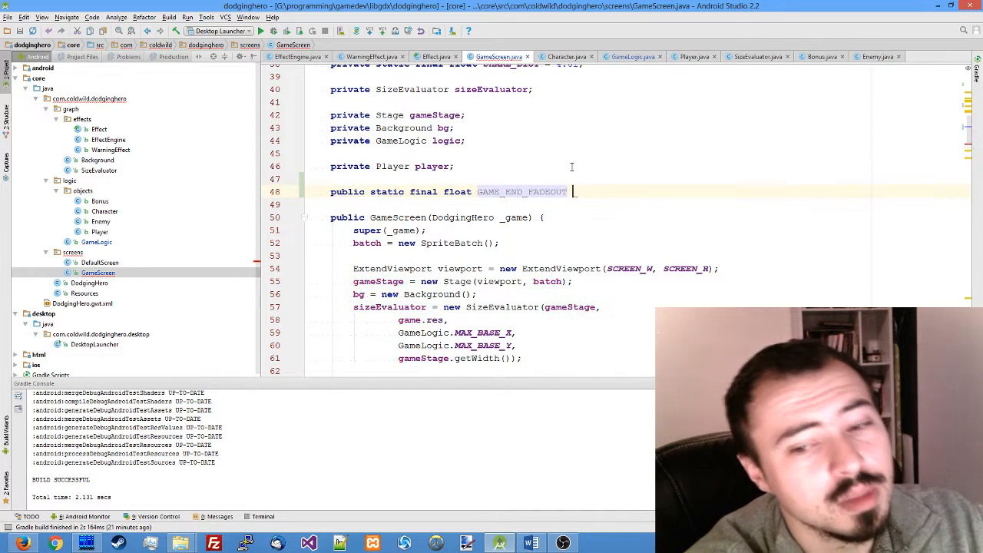
pyautogui.write('= 0.5f;')
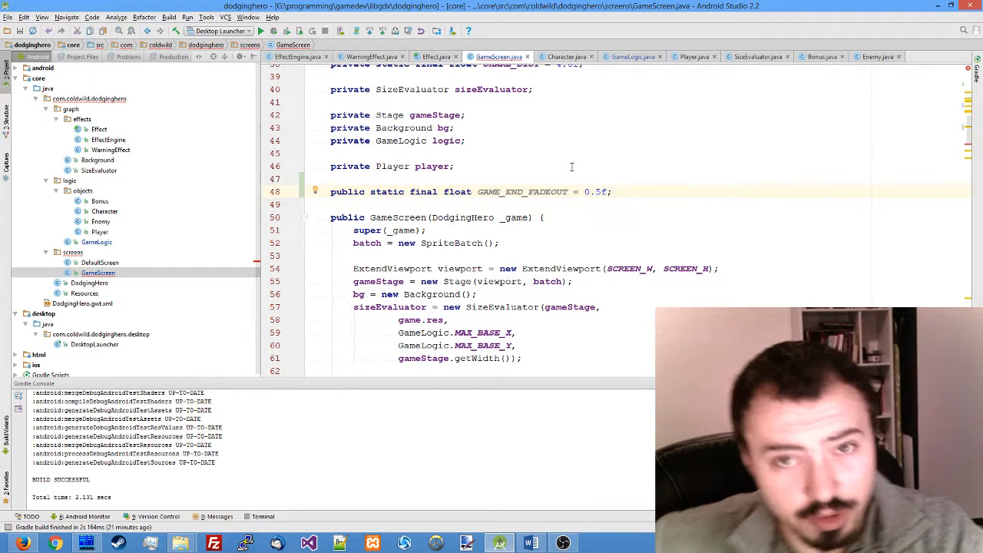
pyautogui.press('Return')
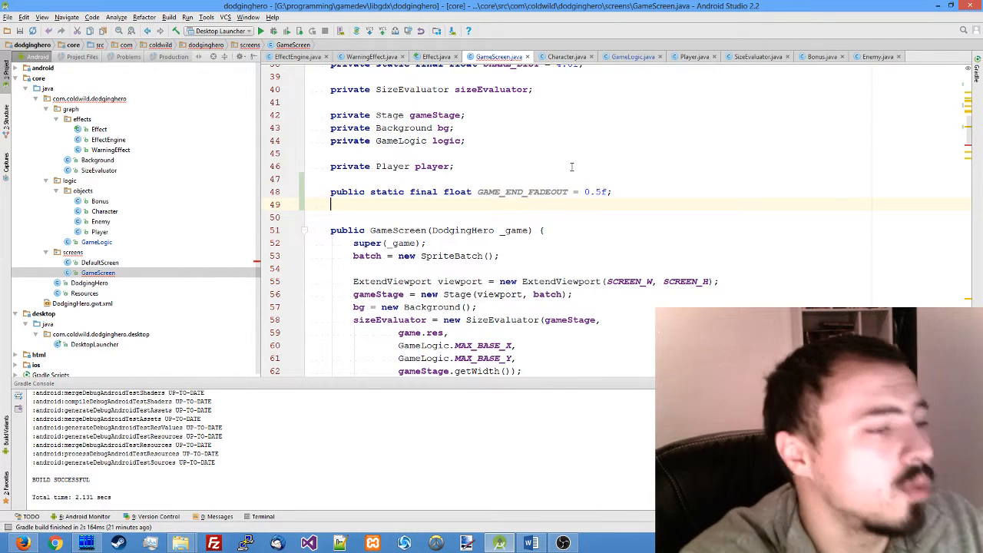
pyautogui.write('public sta')
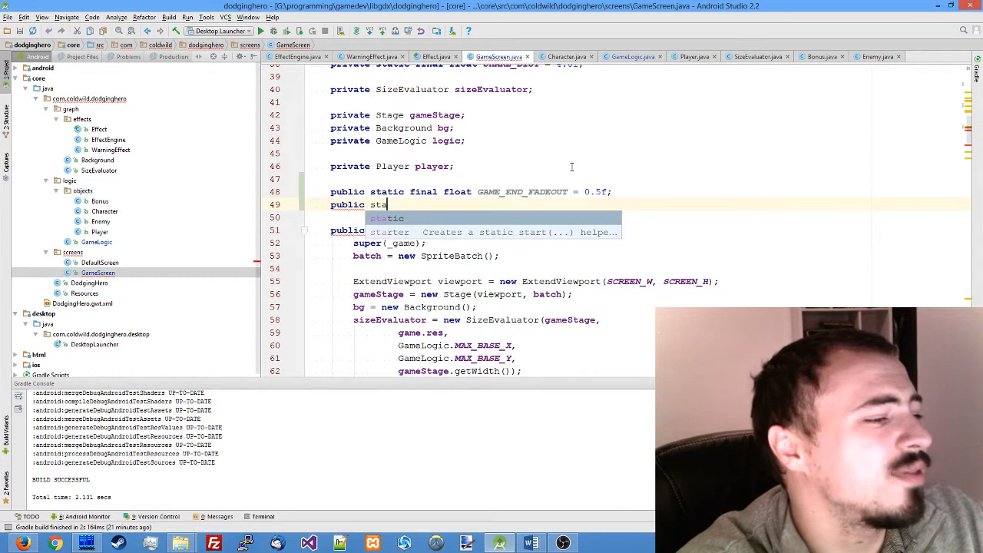
pyautogui.write('tic final ')
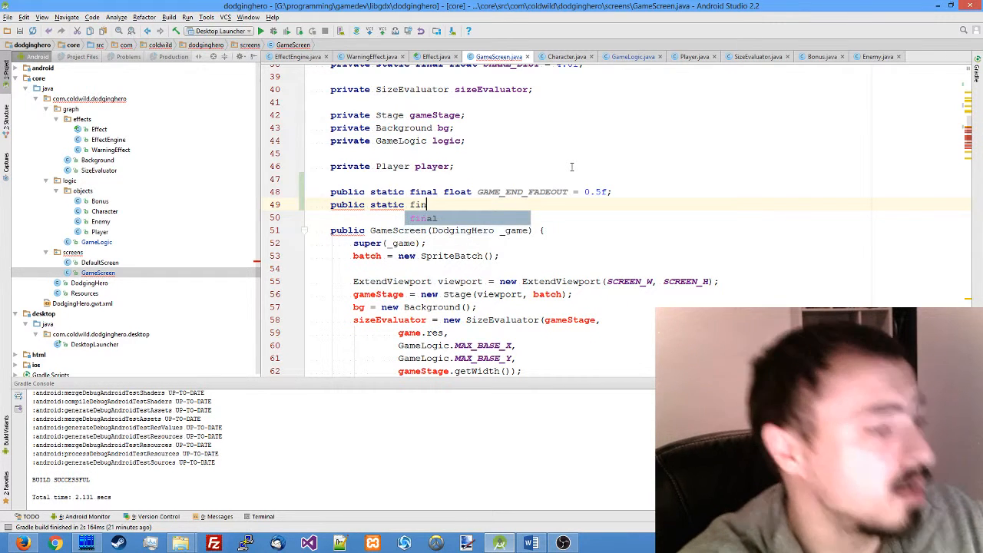
pyautogui.write('float GAME')
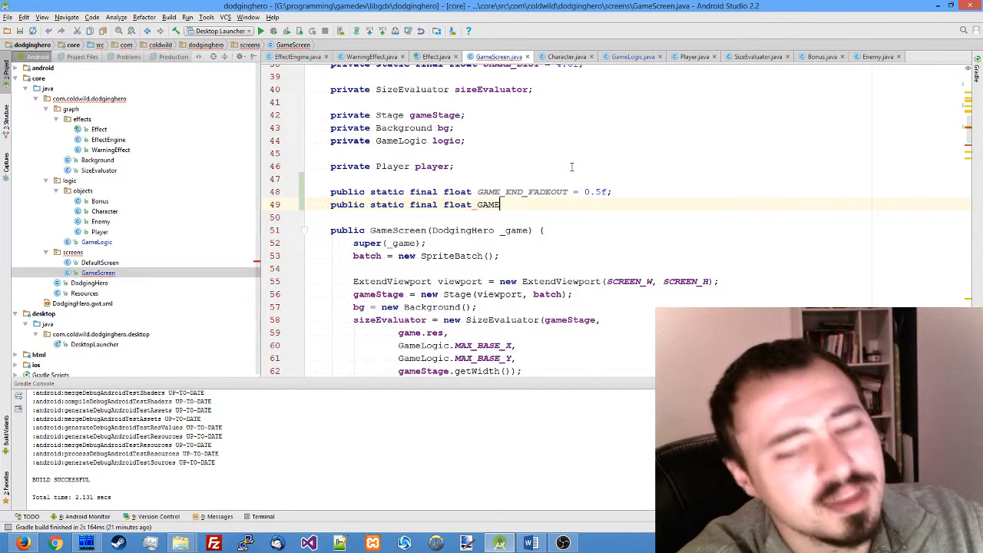
pyautogui.write('_START')
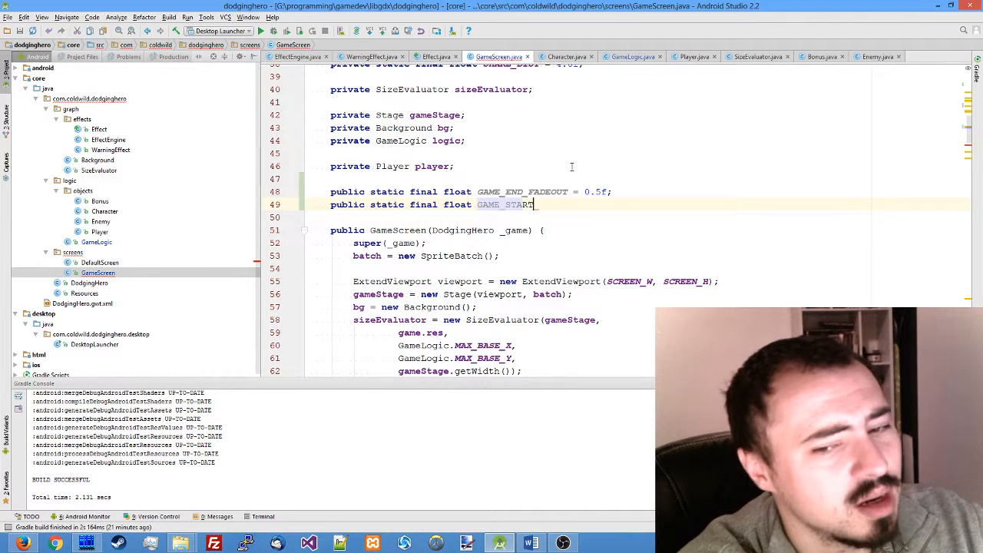
pyautogui.write('_FADEIN = 0.25f;')
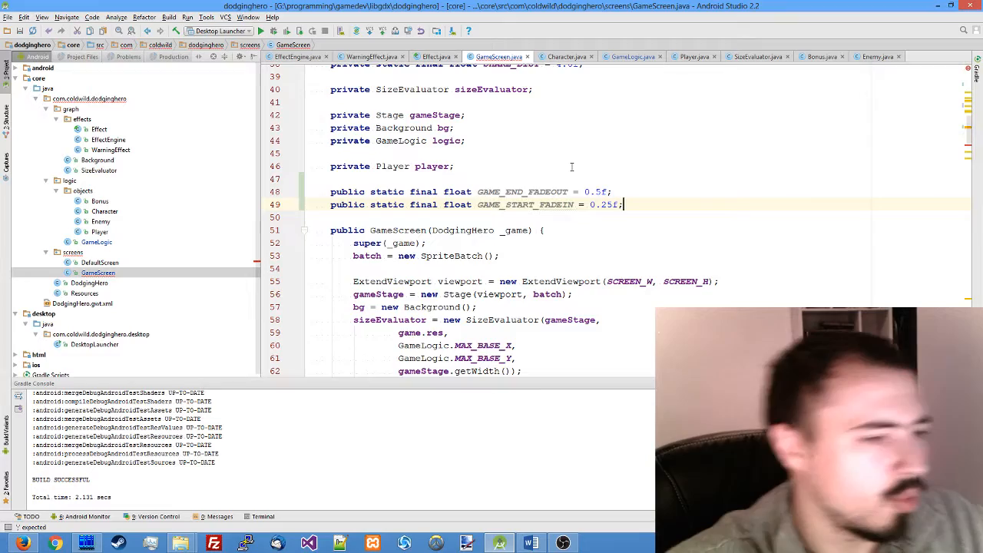
pyautogui.scroll(-4, 571, 166)
pyautogui.scroll(-8, 615, 165)
pyautogui.scroll(-6, 622, 176)
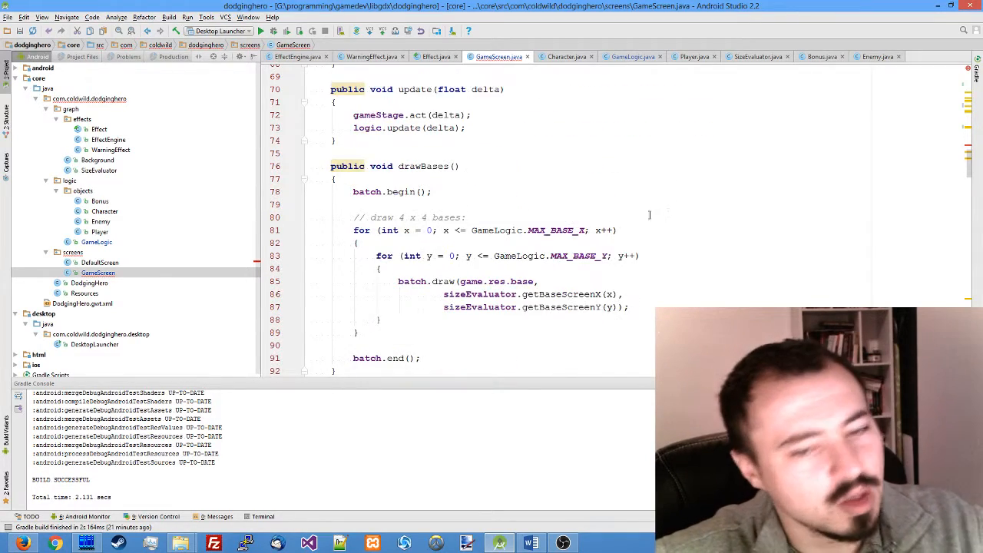
pyautogui.scroll(-8, 630, 192)
pyautogui.scroll(-8, 639, 207)
pyautogui.scroll(-8, 639, 206)
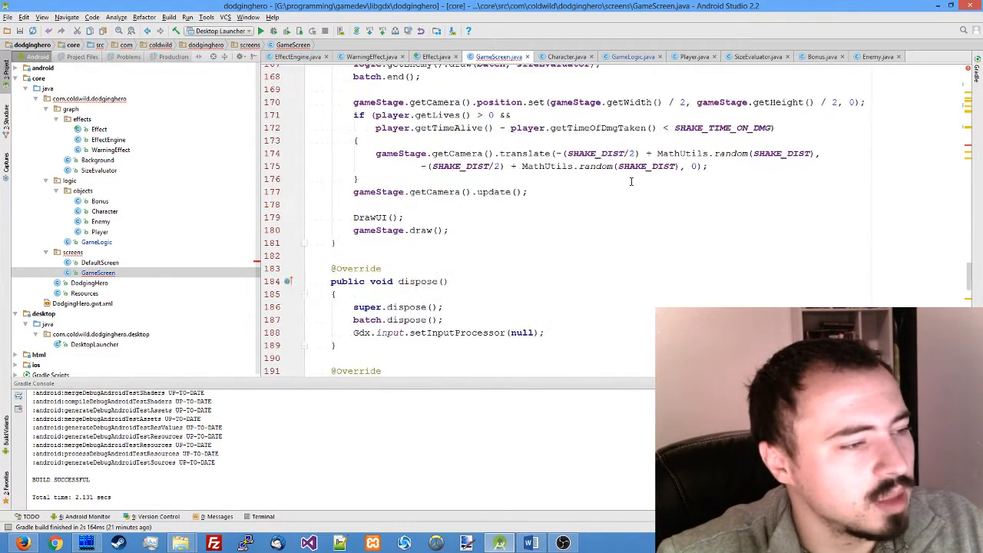
pyautogui.scroll(-6, 634, 191)
pyautogui.scroll(-8, 632, 177)
pyautogui.scroll(-8, 630, 175)
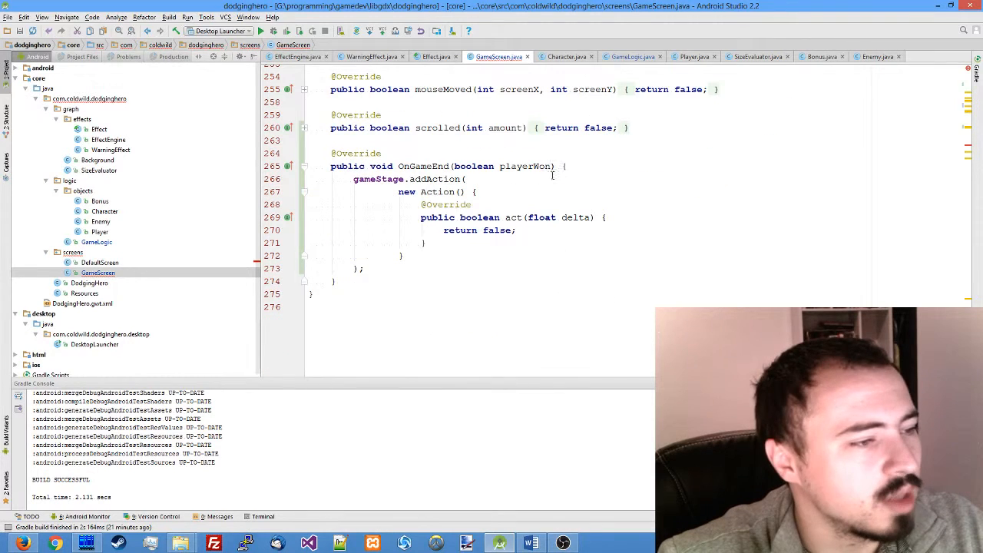
# Give the Action a float time = 0 field and accumulate time += delta; in act().
pyautogui.doubleClick(500, 230)
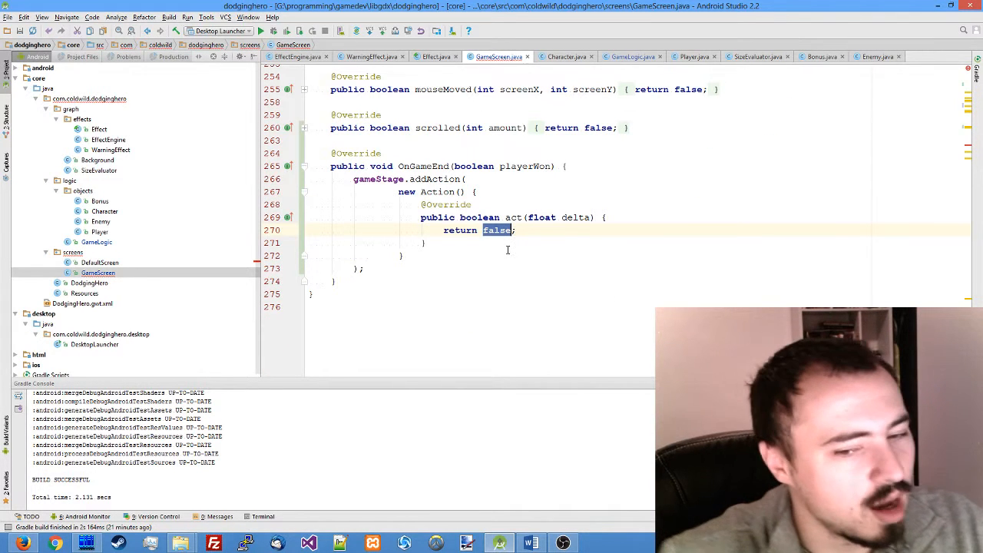
pyautogui.click(507, 250)
pyautogui.press('Return')
pyautogui.write('flo')
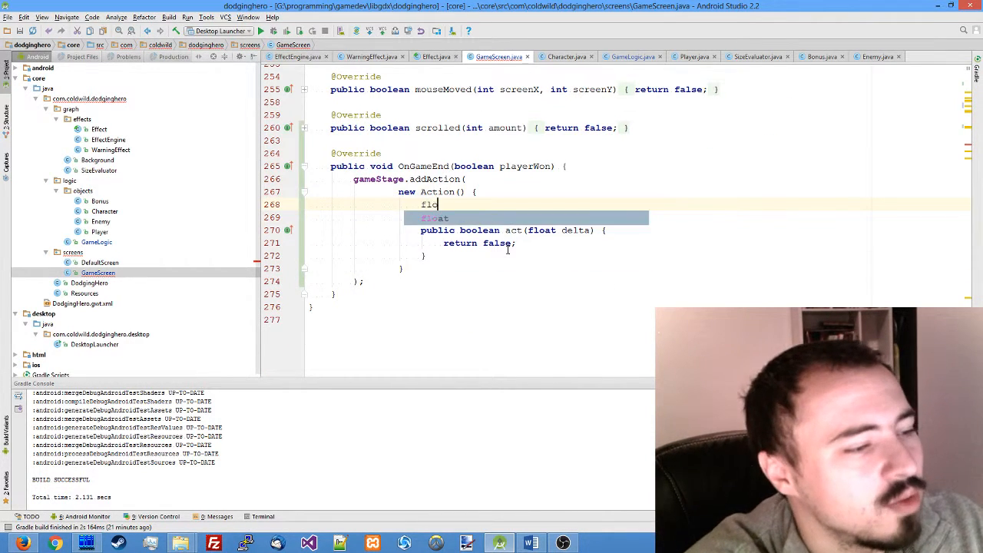
pyautogui.write('at t = 0;')
pyautogui.press('Down')
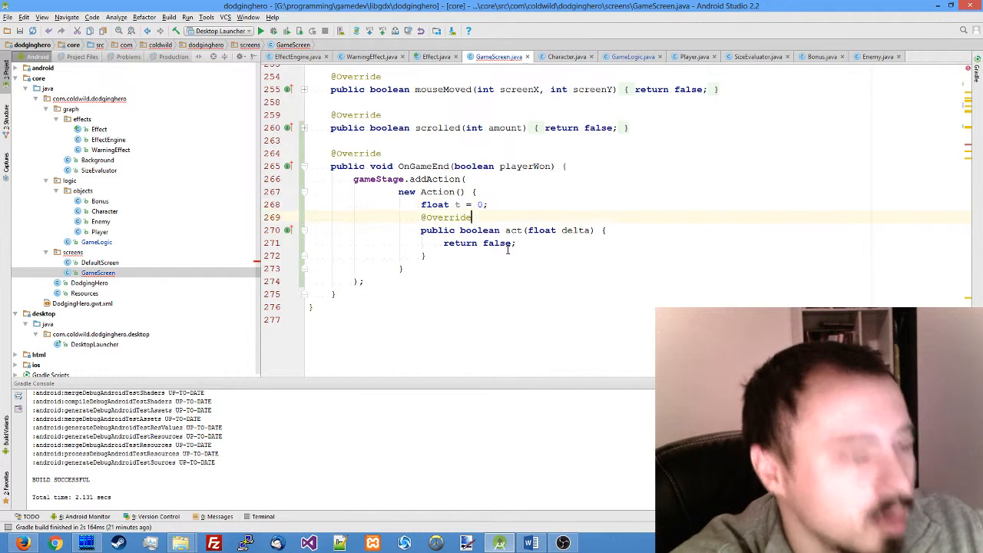
pyautogui.press('Return')
pyautogui.write('t +')
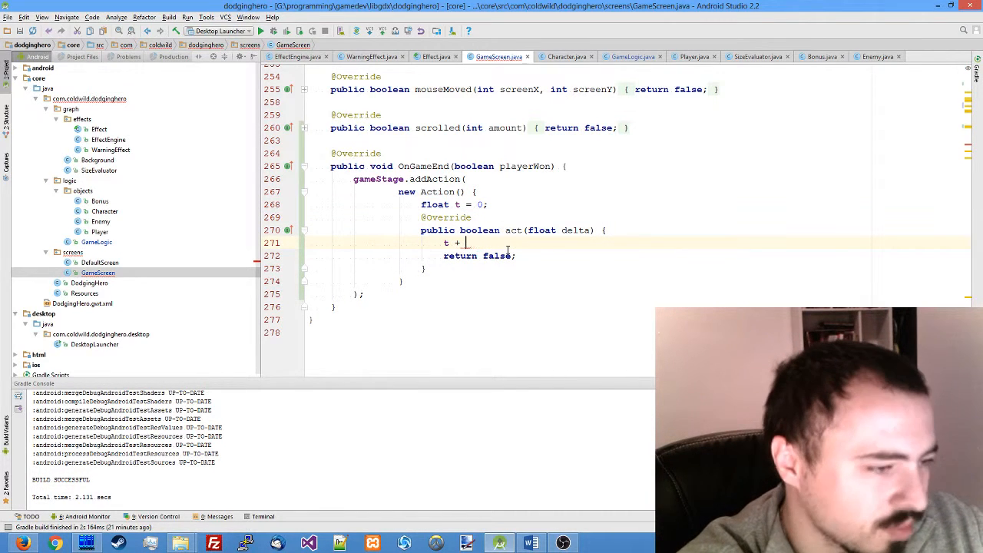
pyautogui.press('Up')
pyautogui.press('Up')
pyautogui.press('Up')
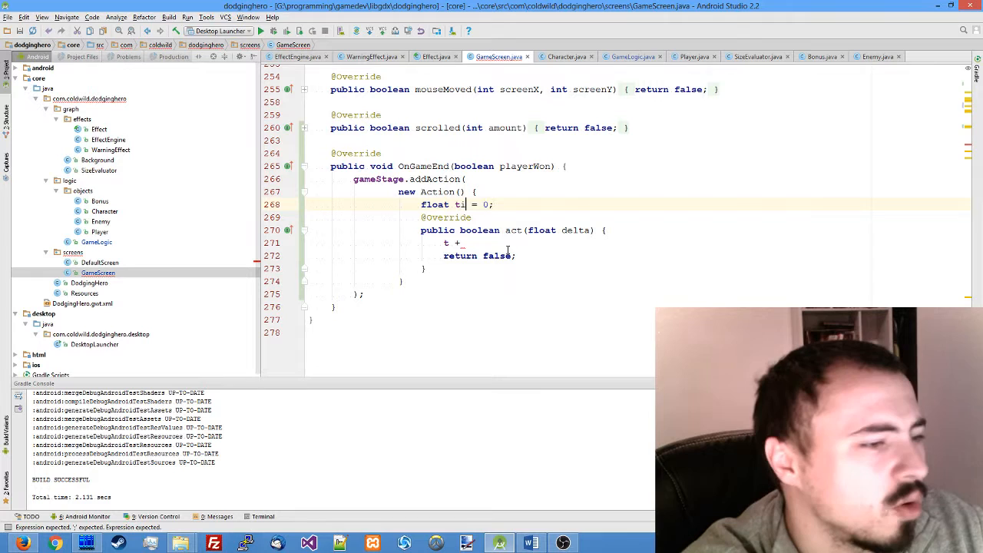
pyautogui.press('Down')
pyautogui.press('Down')
pyautogui.press('Down')
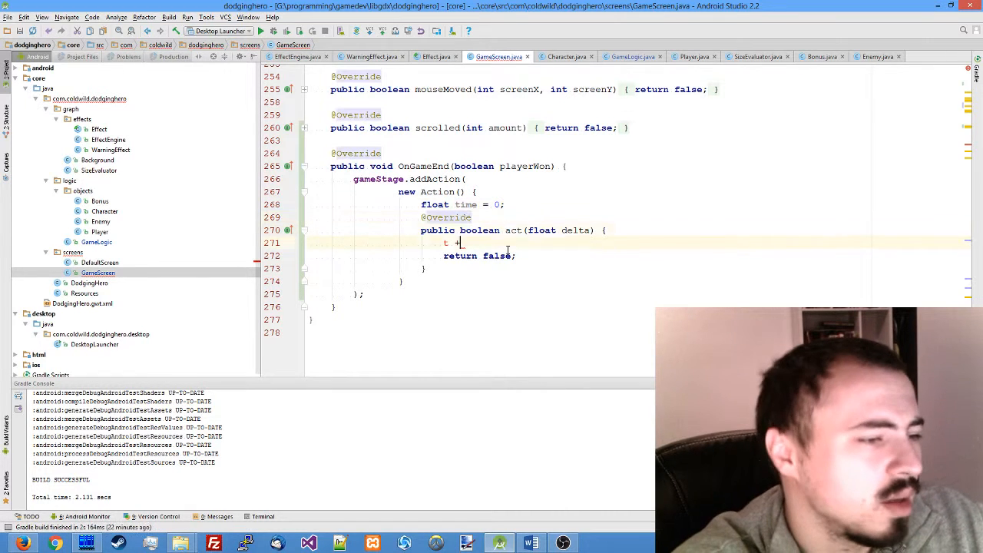
pyautogui.write('ime')
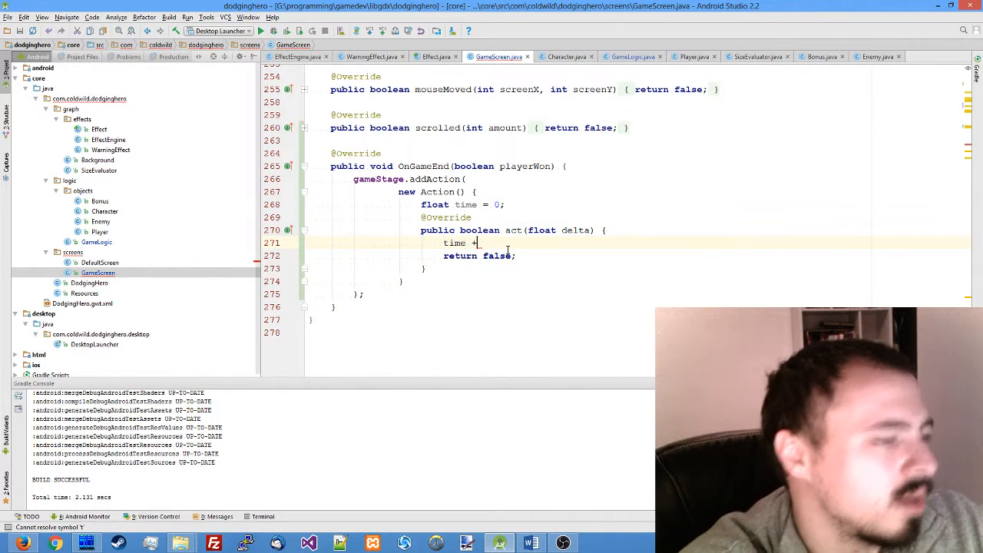
pyautogui.write('= delta;')
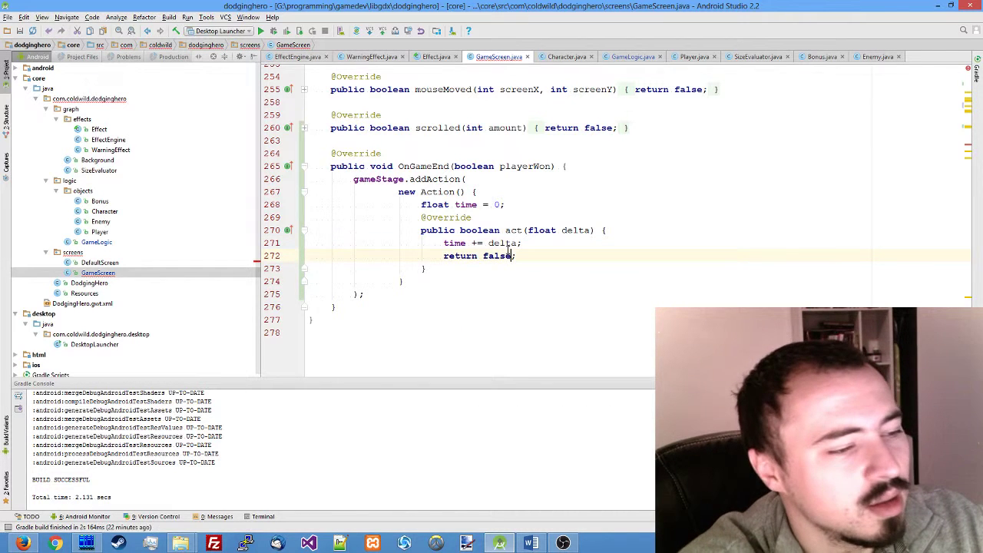
# Replace return false with return time >= GAME_END_FADEOUT;.
pyautogui.doubleClick(498, 255)
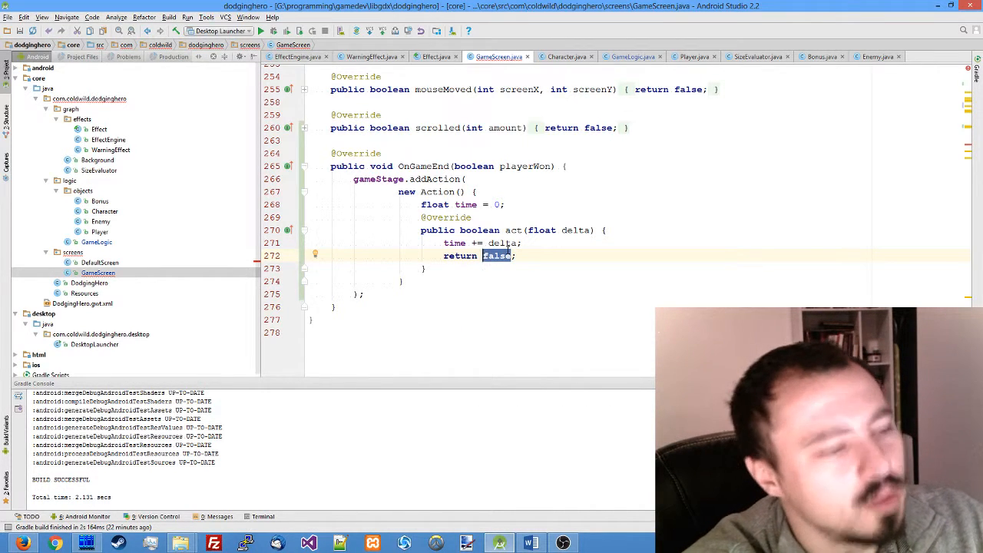
pyautogui.write('time ')
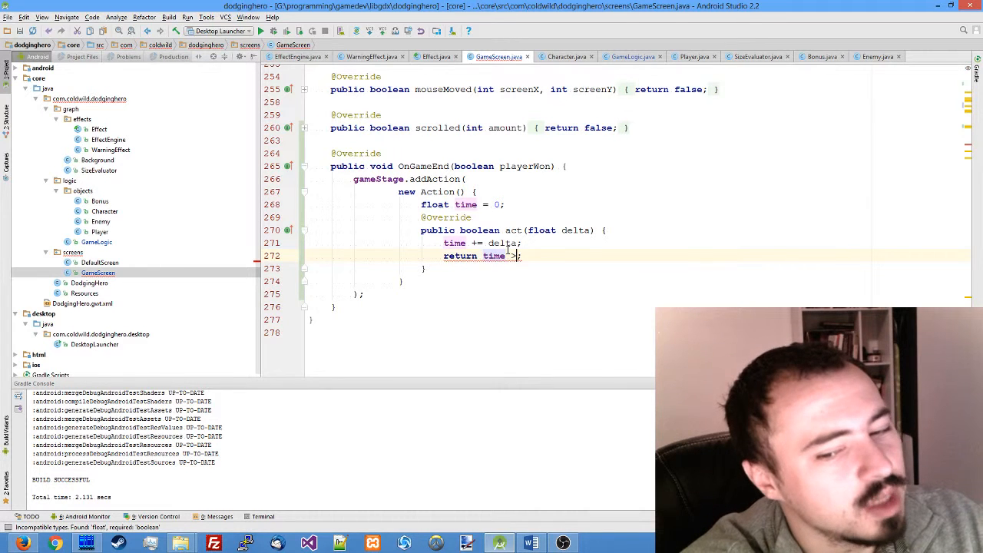
pyautogui.write('>= GAME_')
pyautogui.press('Down')
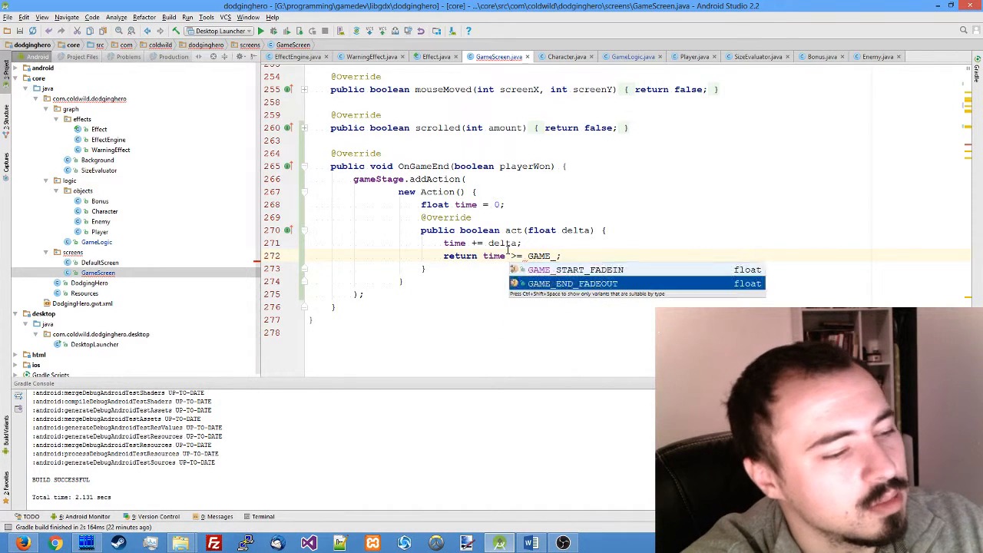
pyautogui.press('Return')
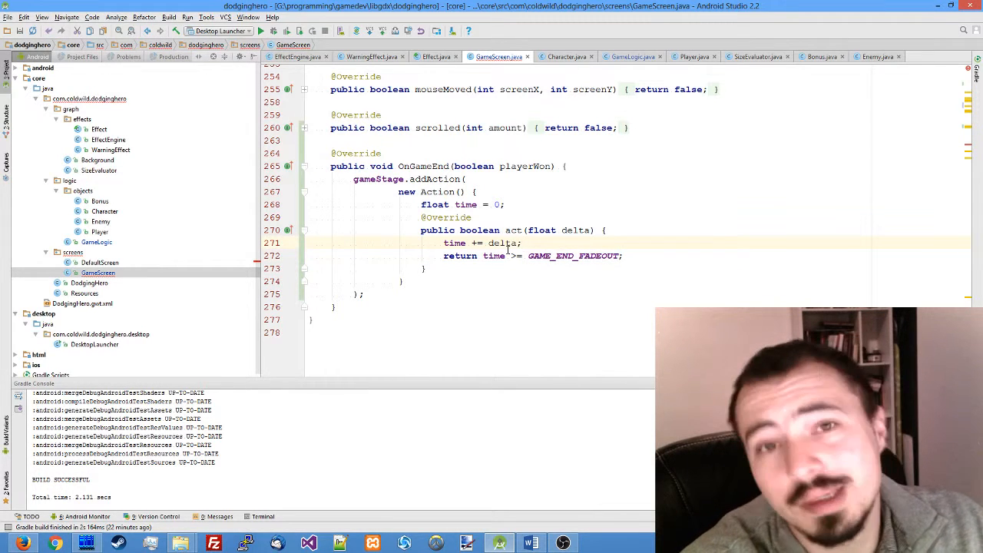
# Add float t = time / GAME_END_FADEOUT; // 0 .. 1, t *= t; and batch.setColor(1, 1, 1, 1 - t); before the return.
pyautogui.press('Return')
pyautogui.press('Return')
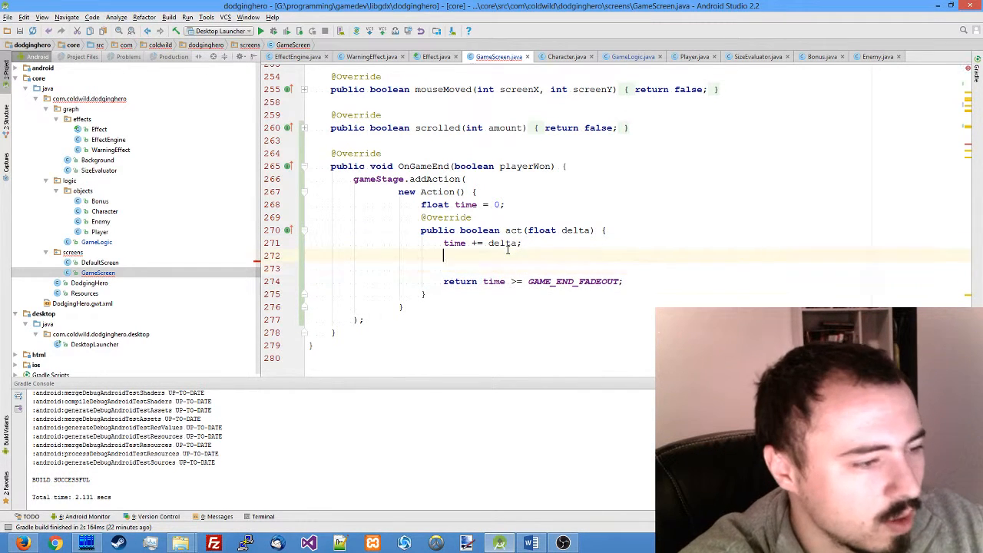
pyautogui.press('Return')
pyautogui.press('Up')
pyautogui.write('float')
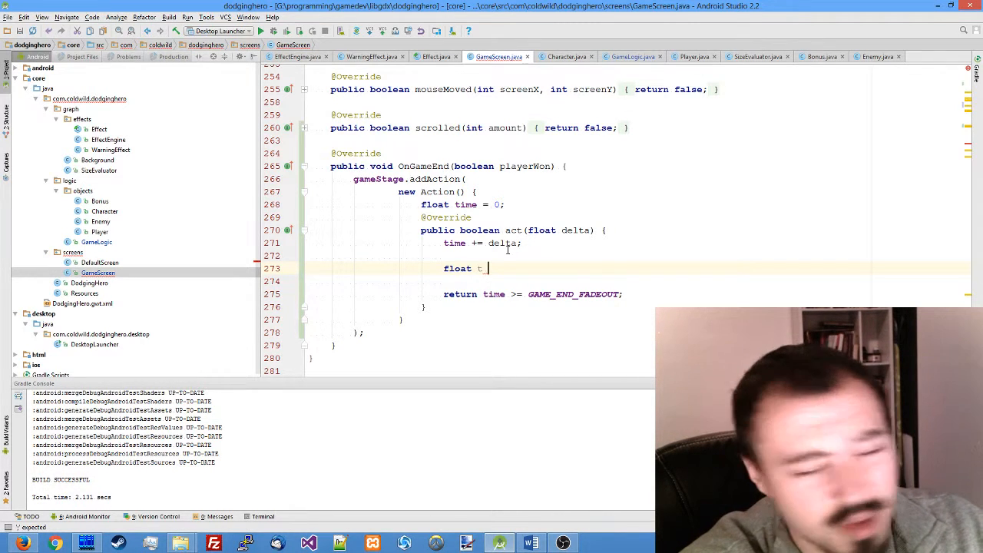
pyautogui.write('= ')
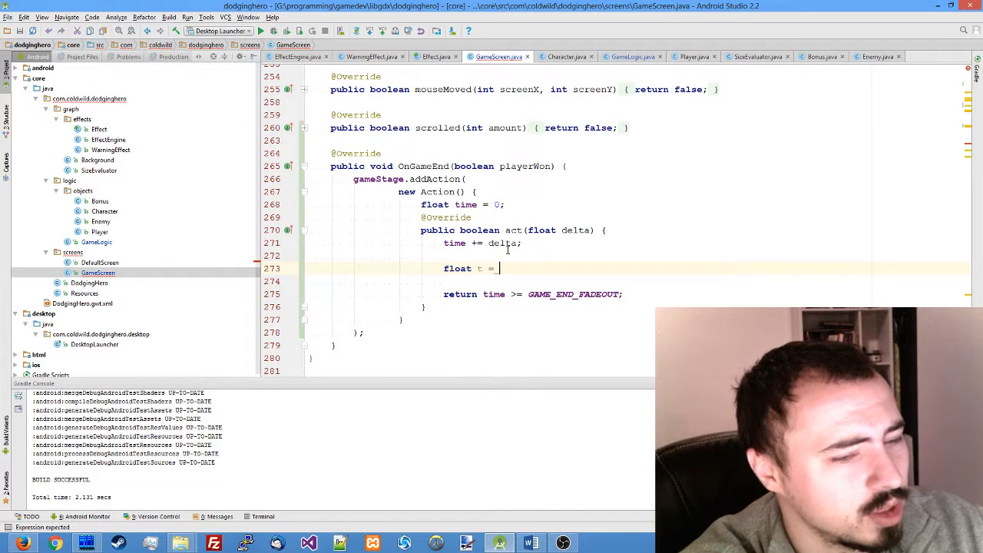
pyautogui.write('time')
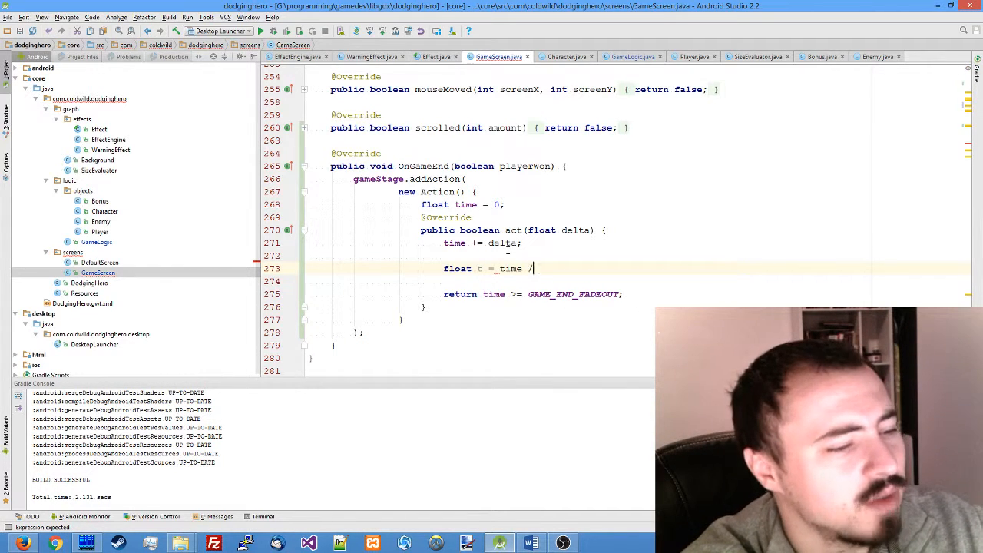
pyautogui.write(' / GAME_')
pyautogui.press('Return')
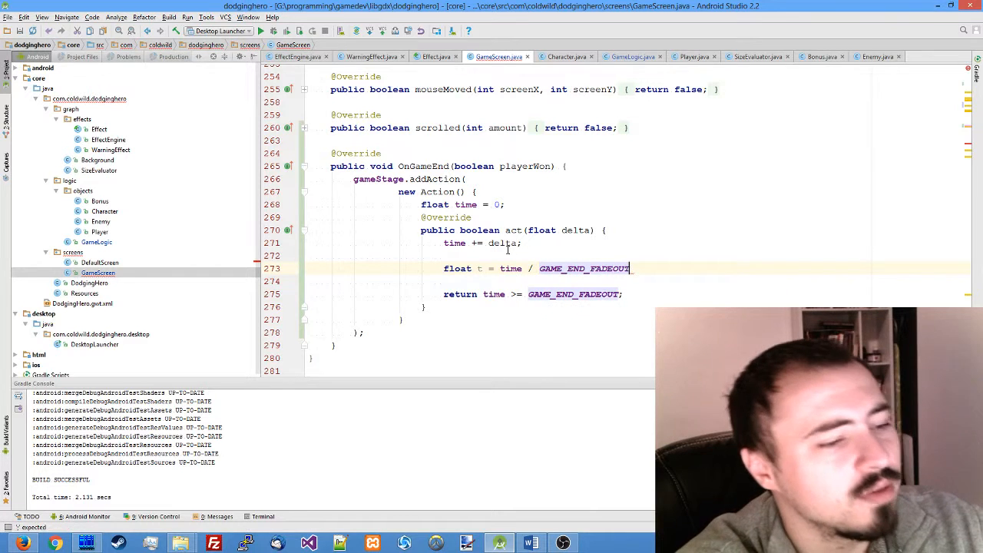
pyautogui.write('; // 0 .. ')
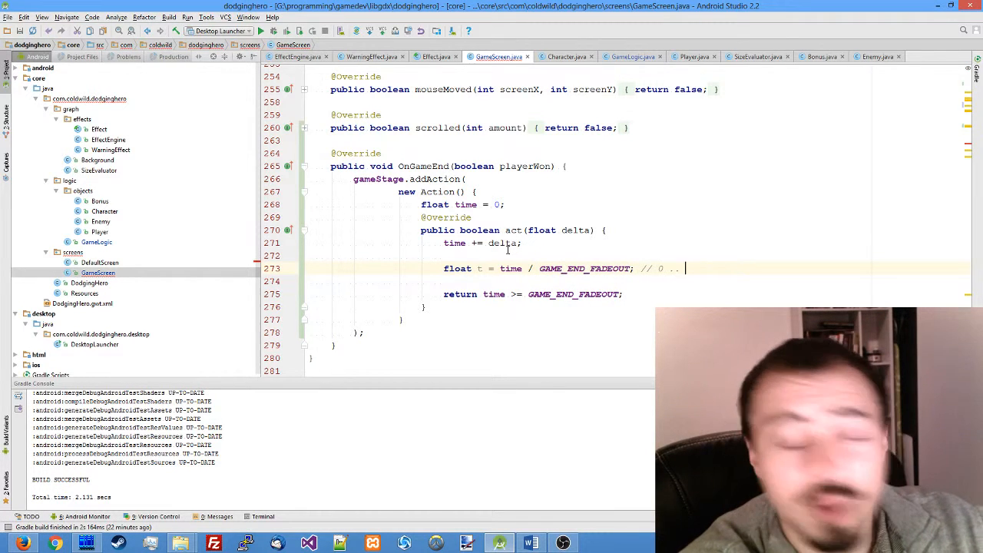
pyautogui.write('1')
pyautogui.press('Return')
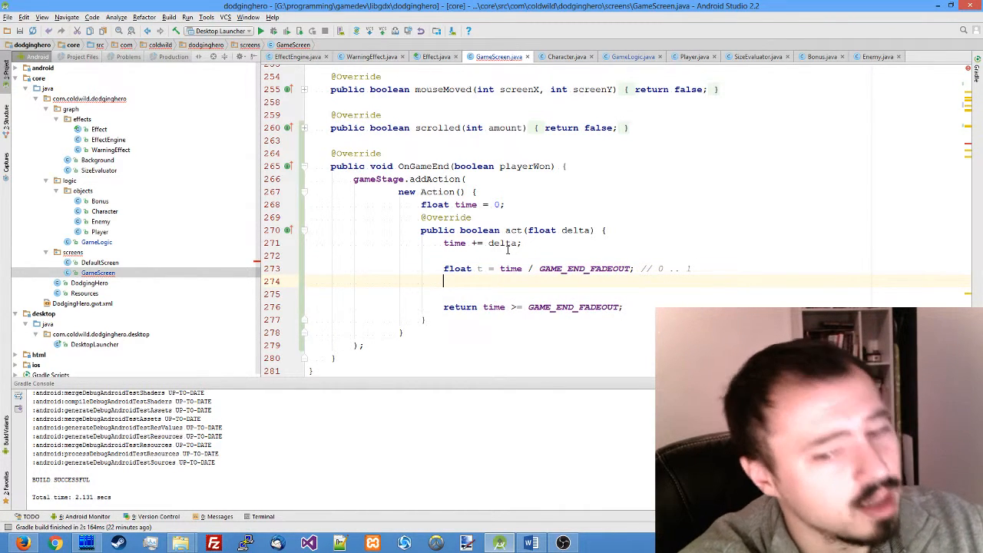
pyautogui.write('t *= t;')
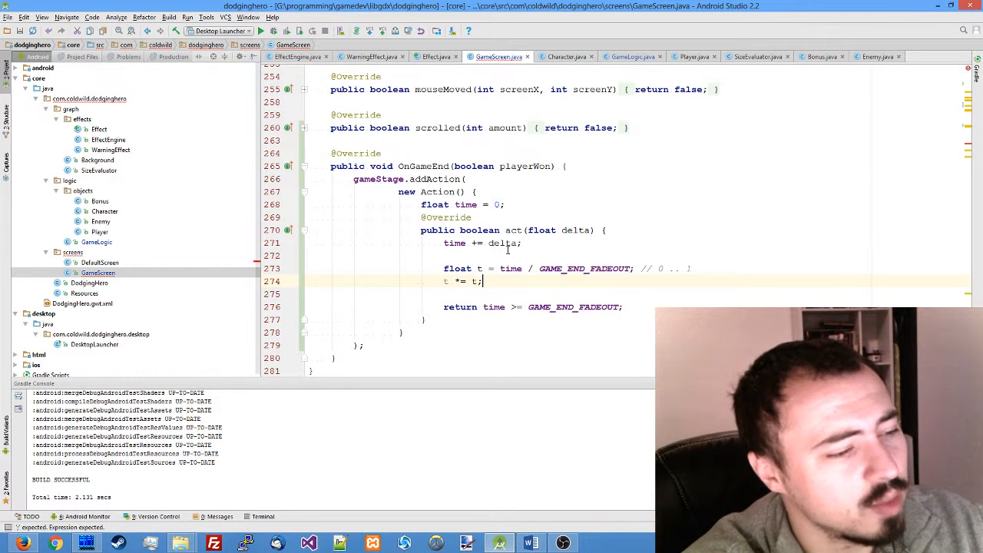
pyautogui.press('Return')
pyautogui.write('ba')
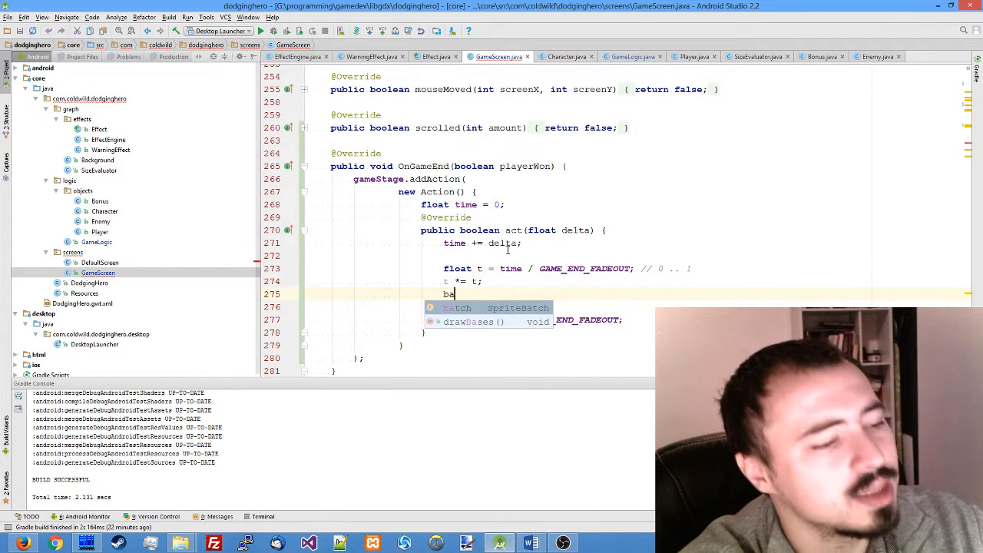
pyautogui.write('tch.set')
pyautogui.press('Return')
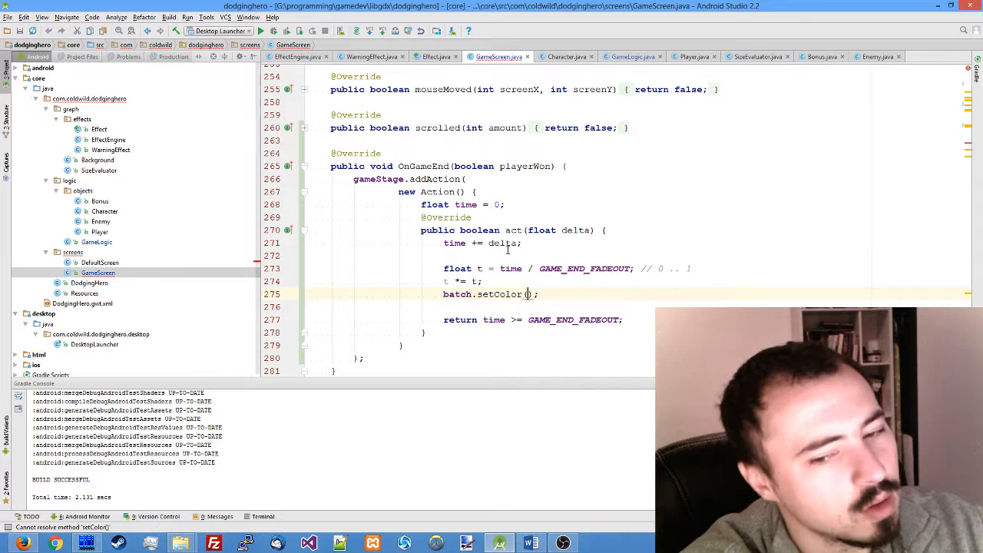
pyautogui.write('1, 1, 1, ')
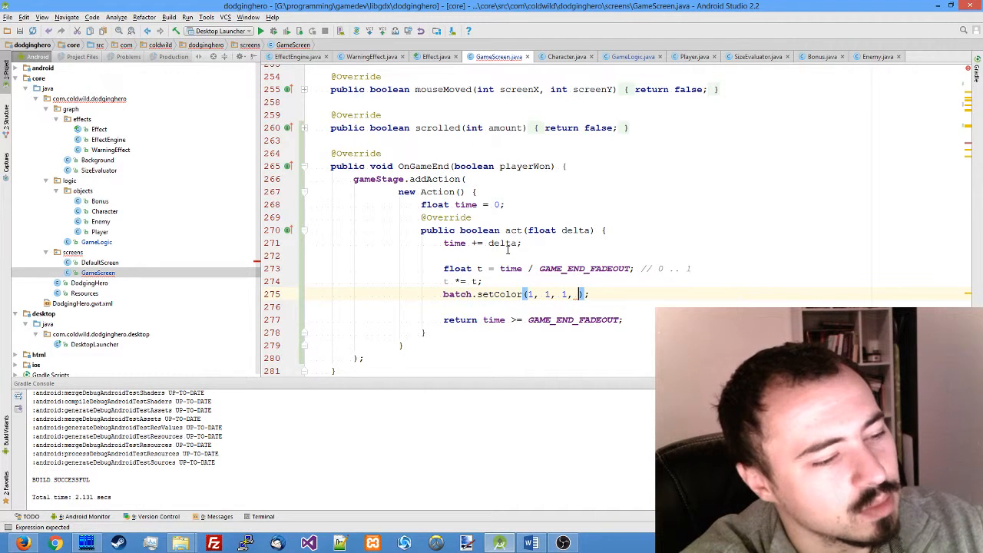
pyautogui.write('1 - t')
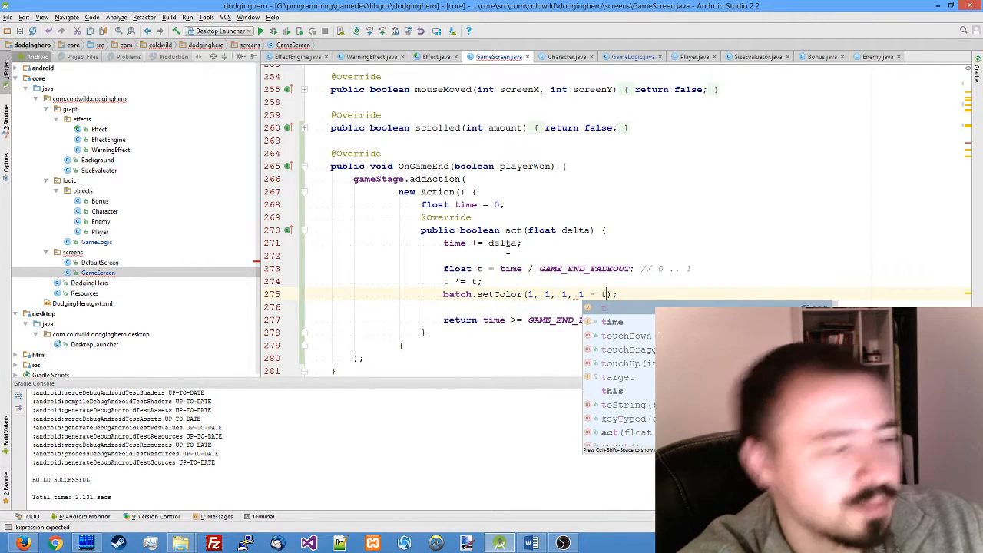
pyautogui.press('Escape')
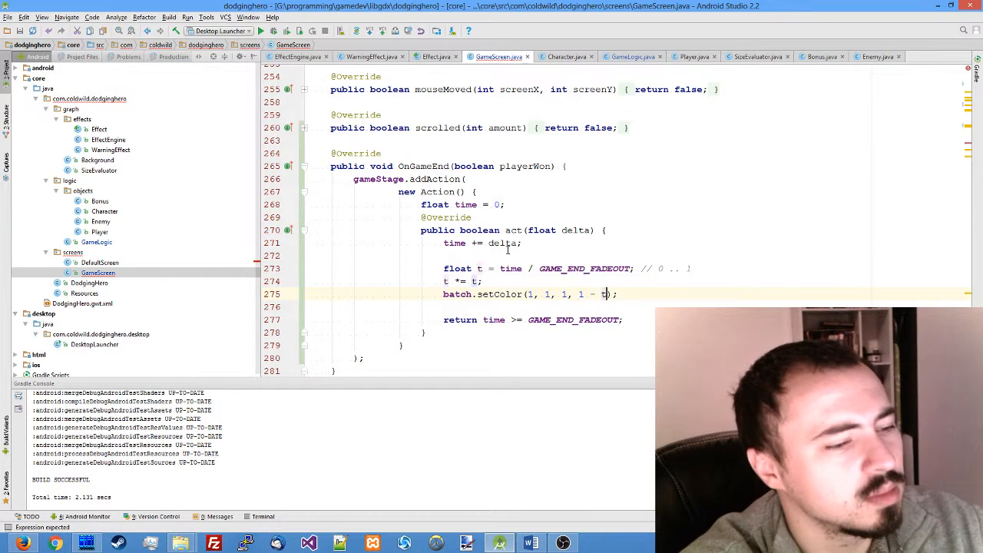
pyautogui.press('End')
pyautogui.press('Delete')
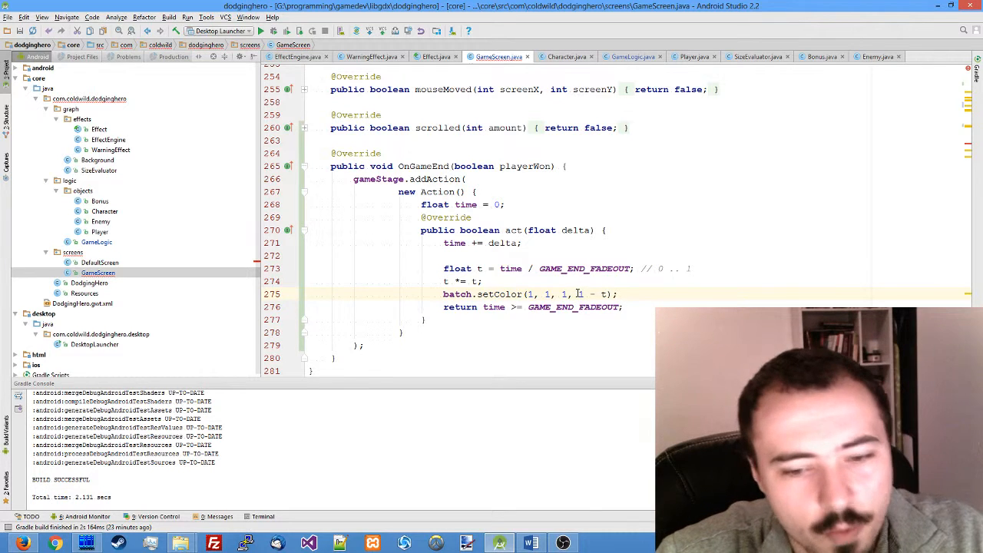
# After the first Action add ', new Action() {' and generate its act() stub.
pyautogui.click(682, 306)
pyautogui.scroll(-1, 682, 300)
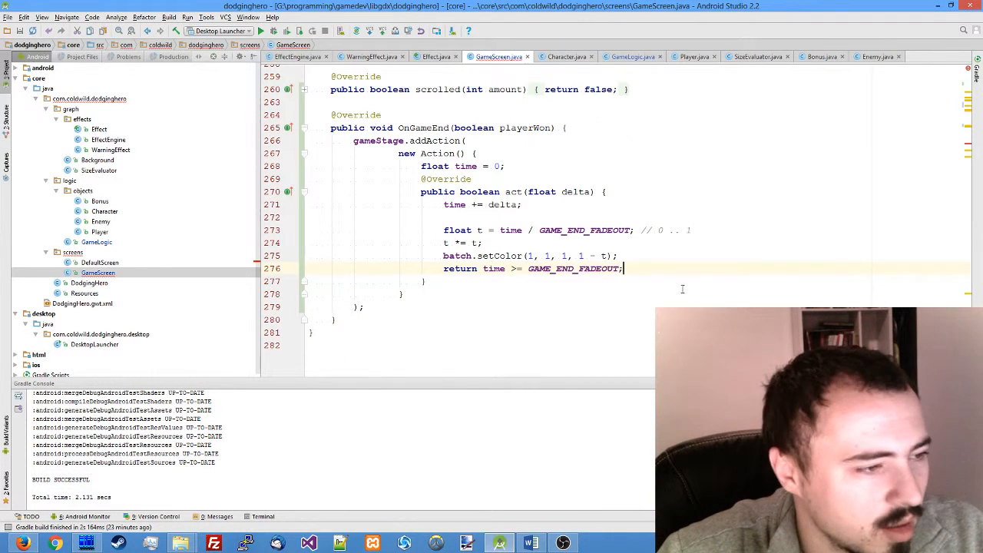
pyautogui.write(',')
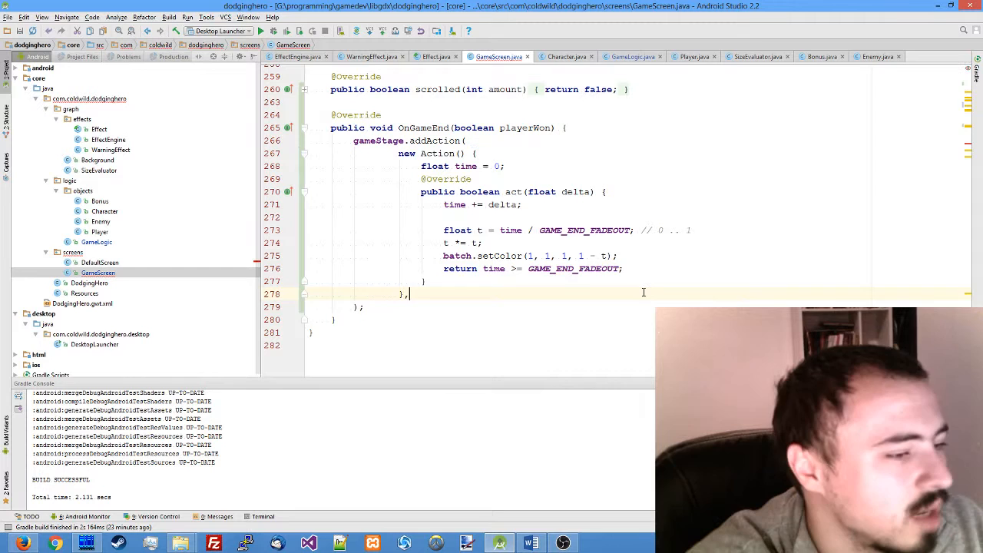
pyautogui.press('Return')
pyautogui.write('new A')
pyautogui.press('Return')
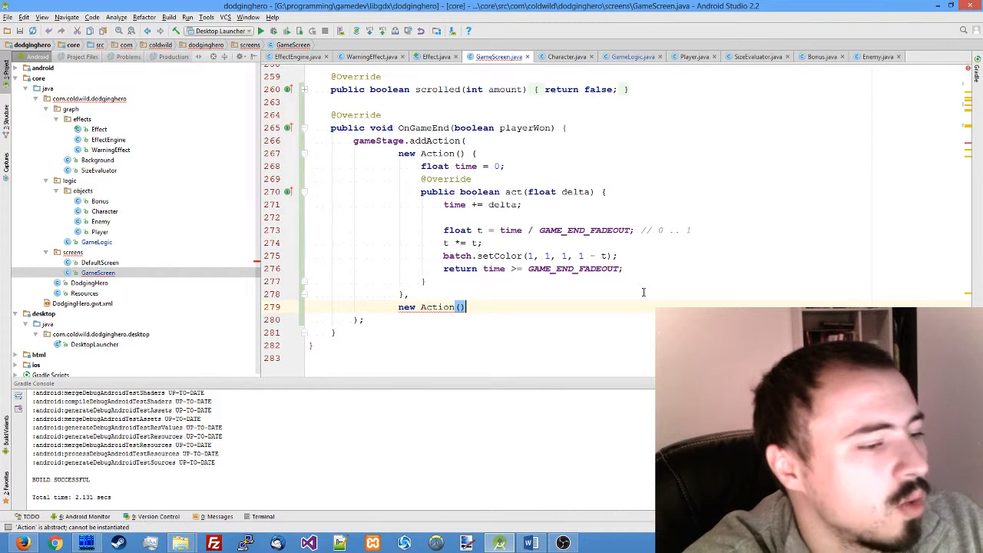
pyautogui.write('()')
pyautogui.press('Return')
pyautogui.write('{')
pyautogui.press('Return')
pyautogui.write('re')
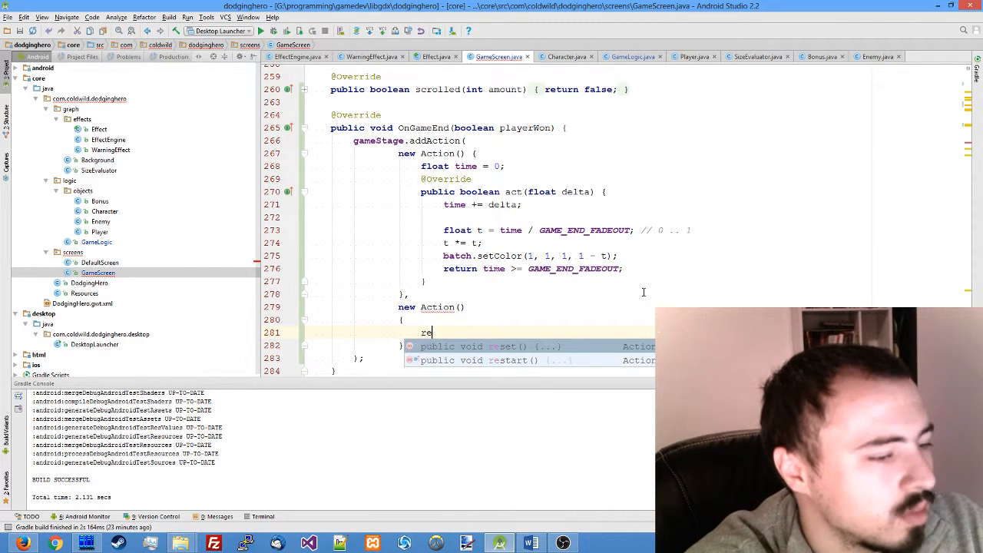
pyautogui.press('BackSpace')
pyautogui.press('BackSpace')
pyautogui.hotkey('alt', 'Return')
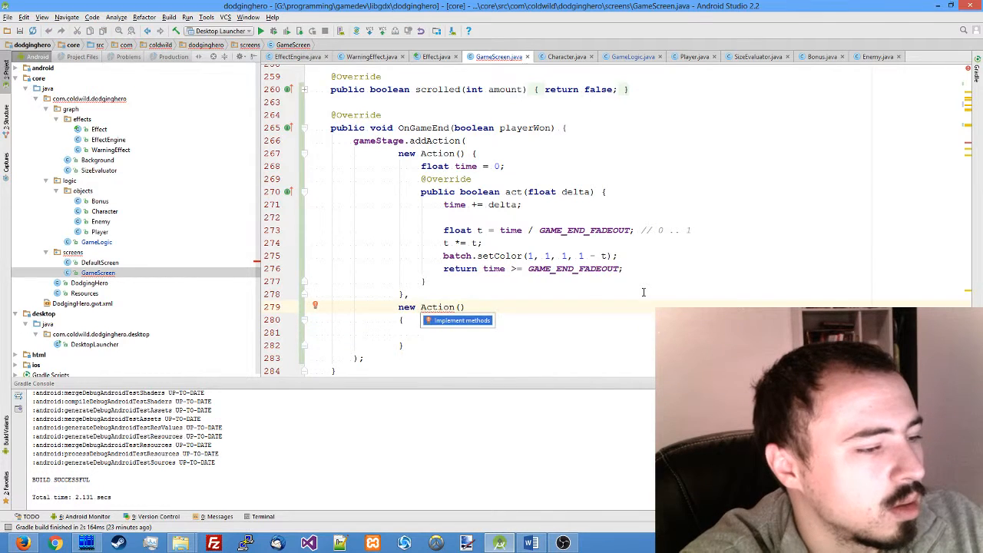
pyautogui.press('Return')
pyautogui.press('Return')
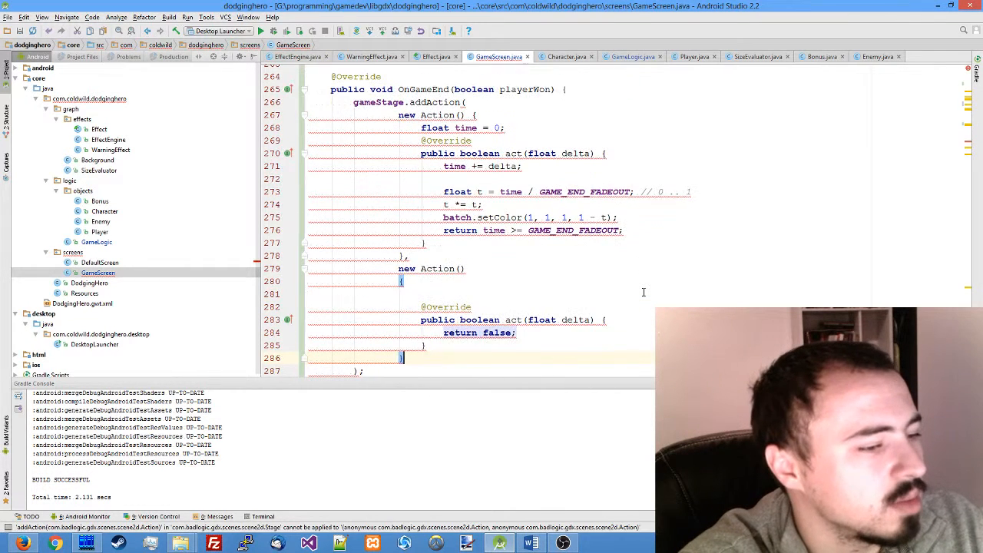
# Tidy the stub and change its return value from false to true.
pyautogui.hotkey('ctrl', 'y')
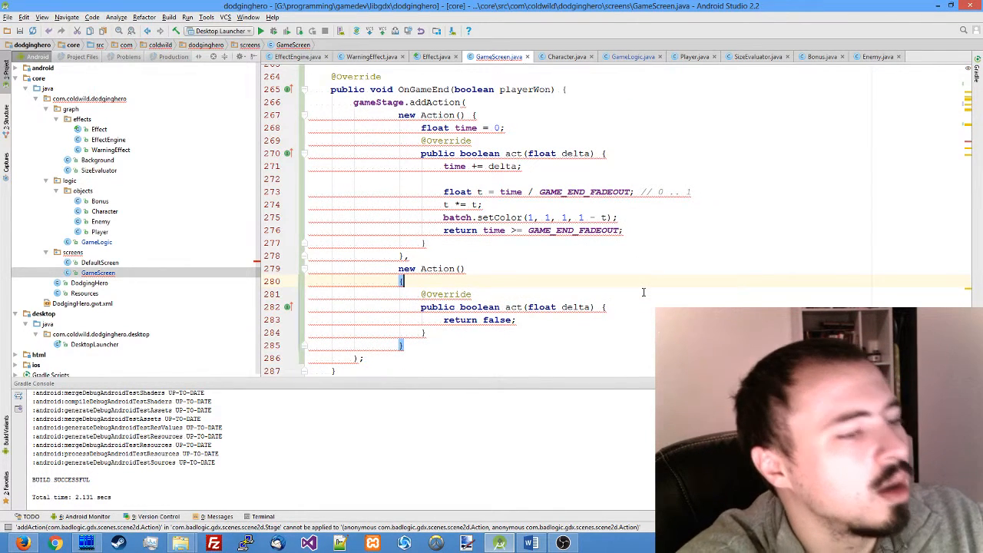
pyautogui.press('Down')
pyautogui.press('Down')
pyautogui.hotkey('ctrl', 'w')
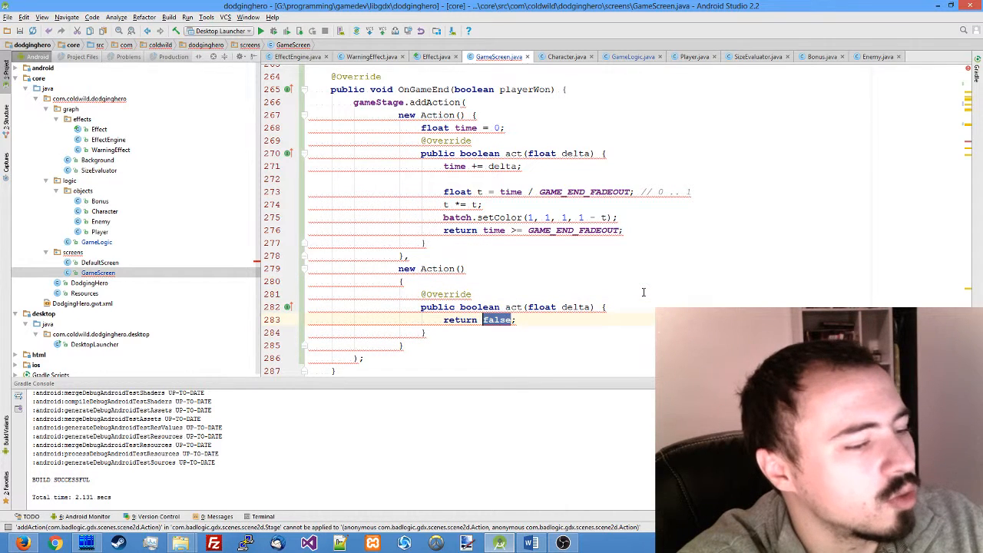
pyautogui.write('true')
pyautogui.press('Return')
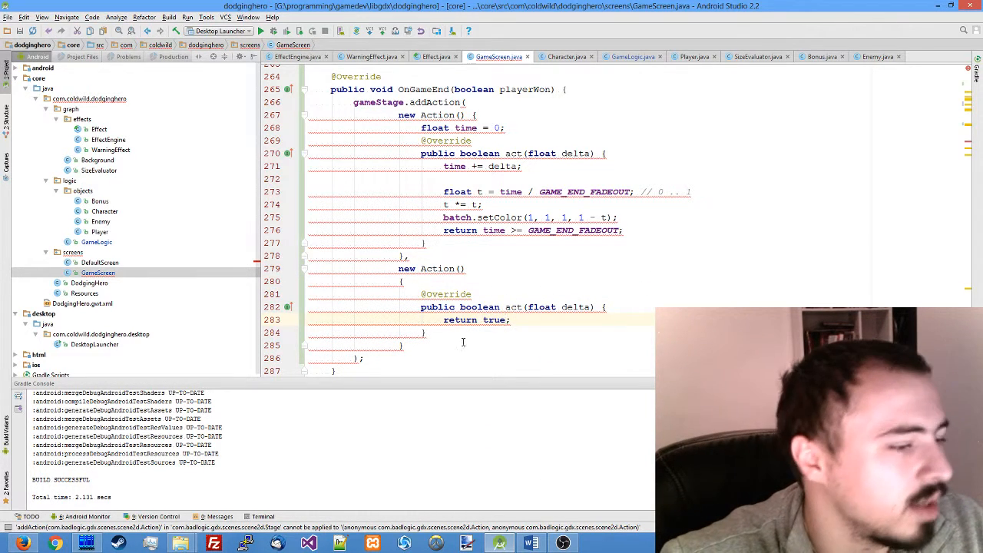
pyautogui.click(442, 348)
# Cut both anonymous Action blocks (lines 267 to 285) out of addAction.
pyautogui.moveTo(441, 348); pyautogui.dragTo(285, 115)
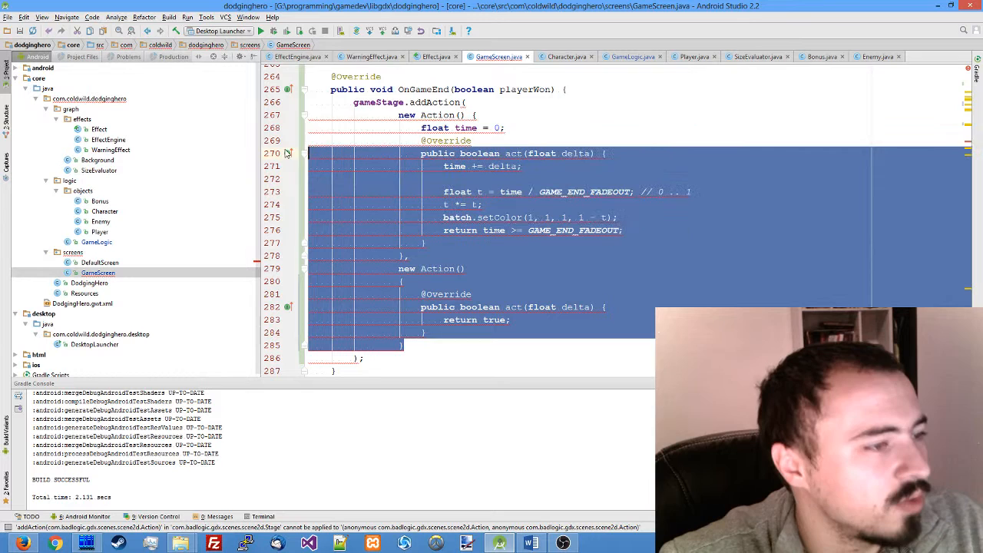
pyautogui.moveTo(450, 141)
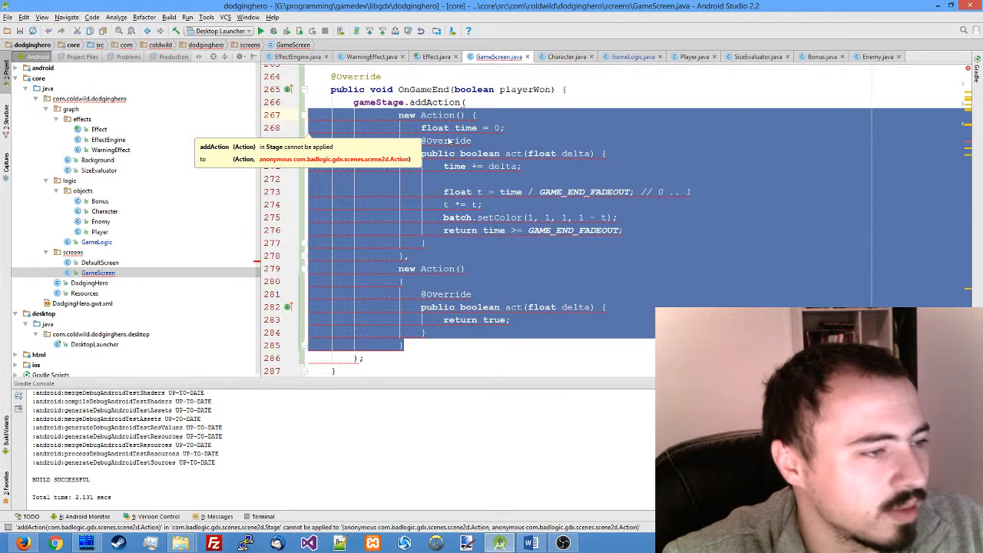
pyautogui.hotkey('ctrl', 'x')
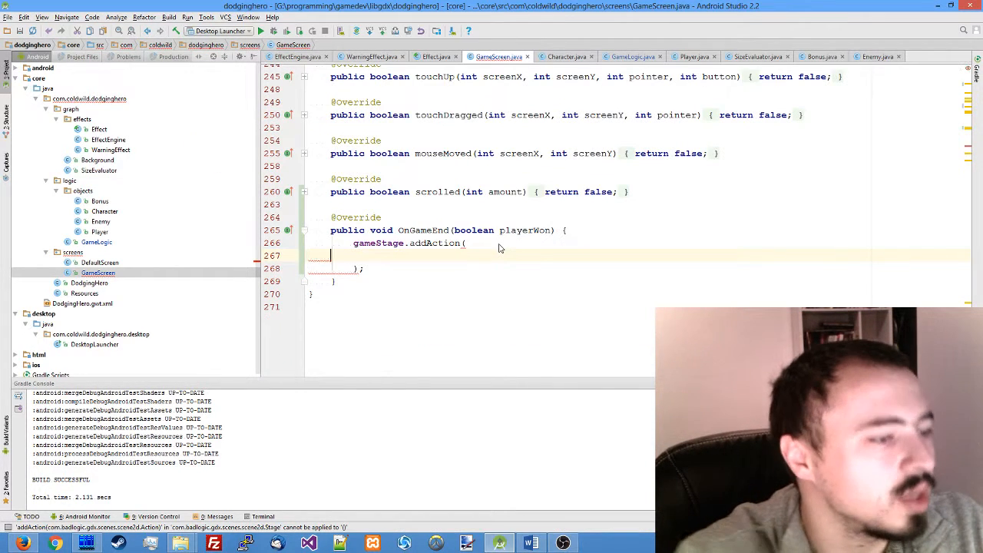
pyautogui.hotkey('ctrl', 'z')
pyautogui.scroll(-5, 499, 247)
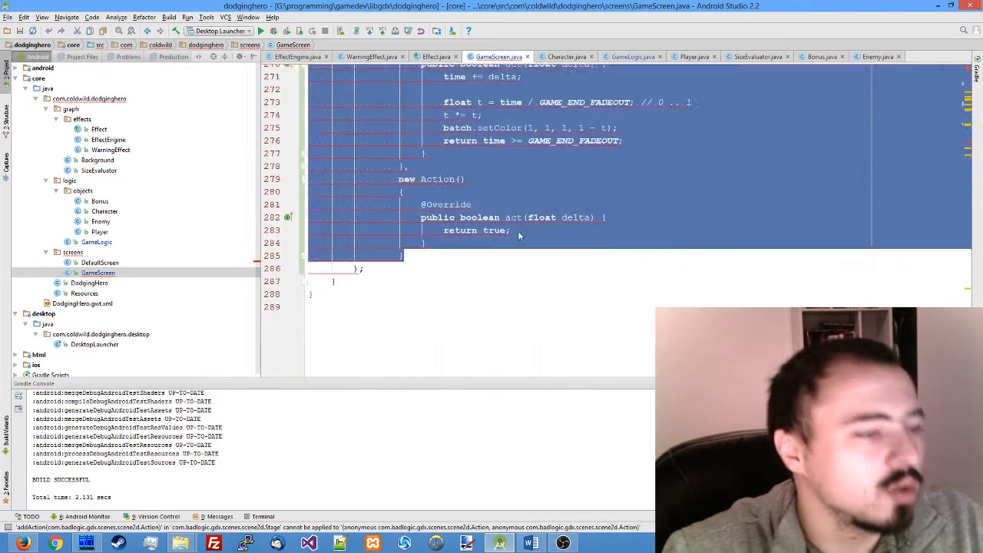
pyautogui.hotkey('ctrl', 'x')
pyautogui.write('se')
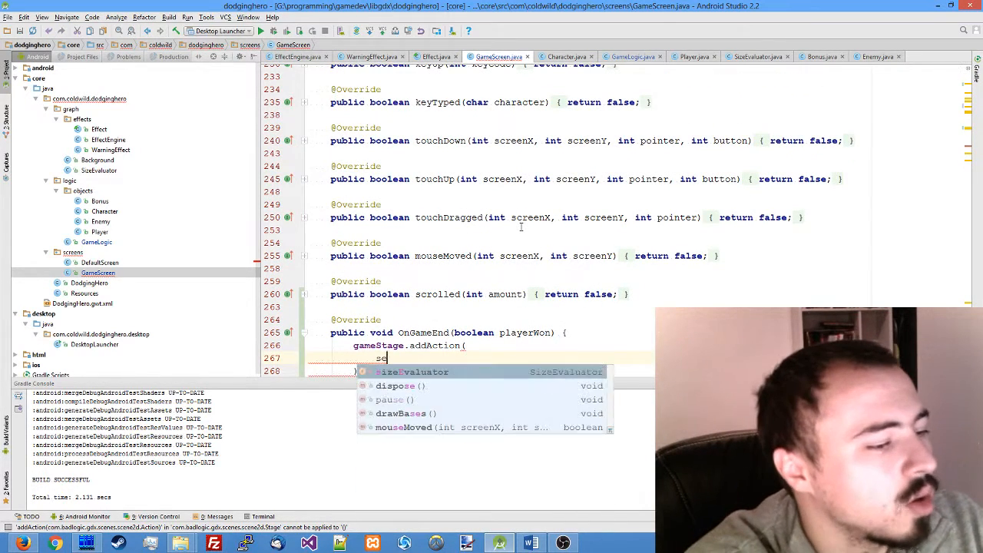
pyautogui.write('qAct')
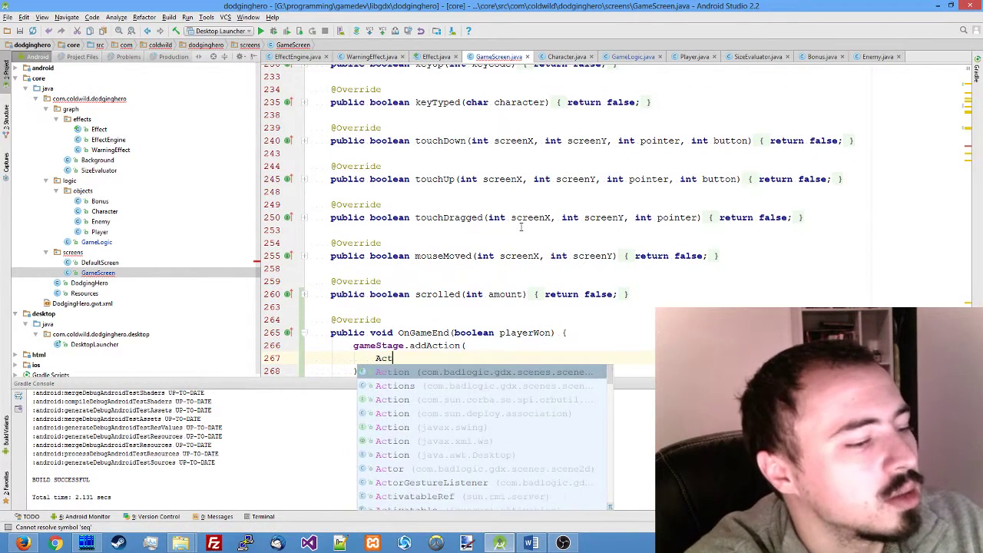
# Wrap them in Actions.sequence( inside addAction, pasted and unindented one level.
pyautogui.press('Return')
pyautogui.write('.seq')
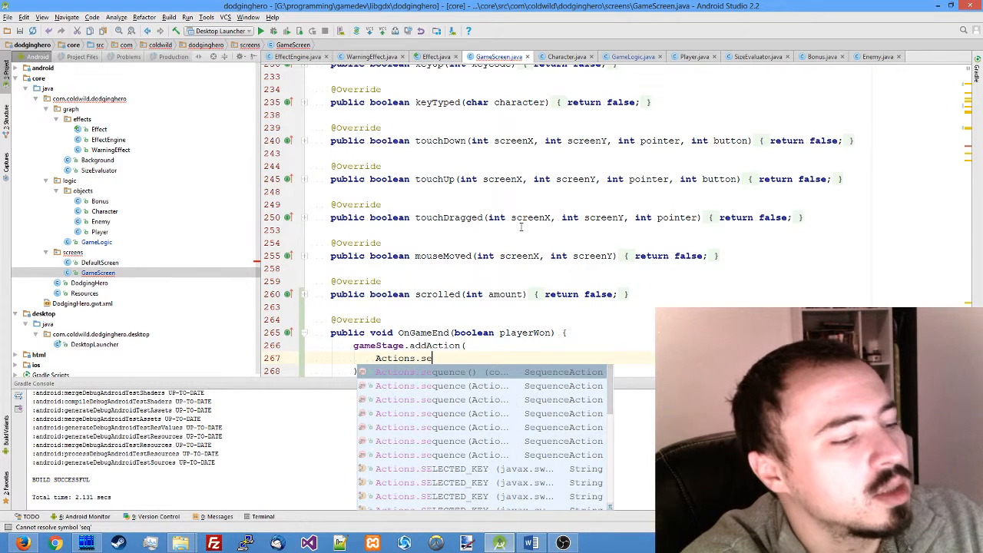
pyautogui.press('Return')
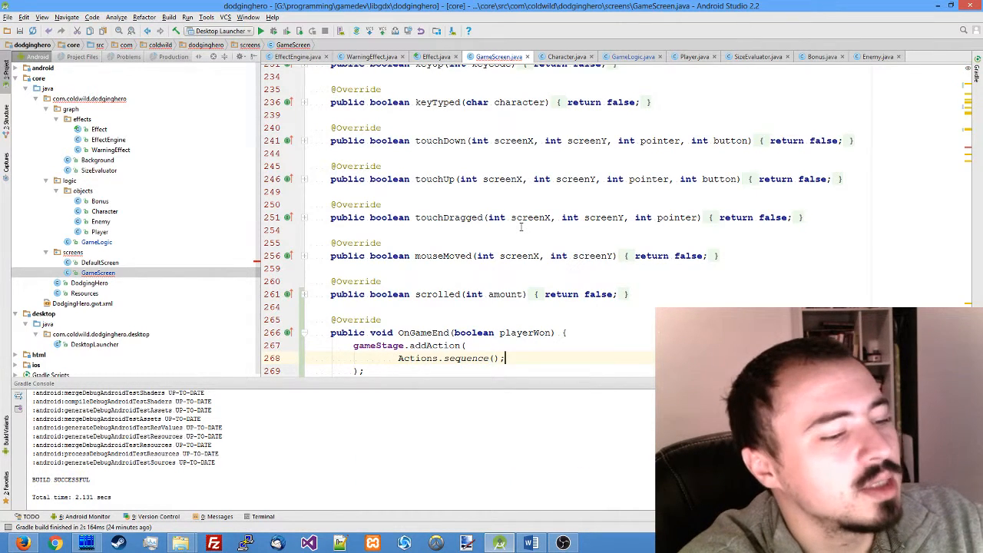
pyautogui.press('Return')
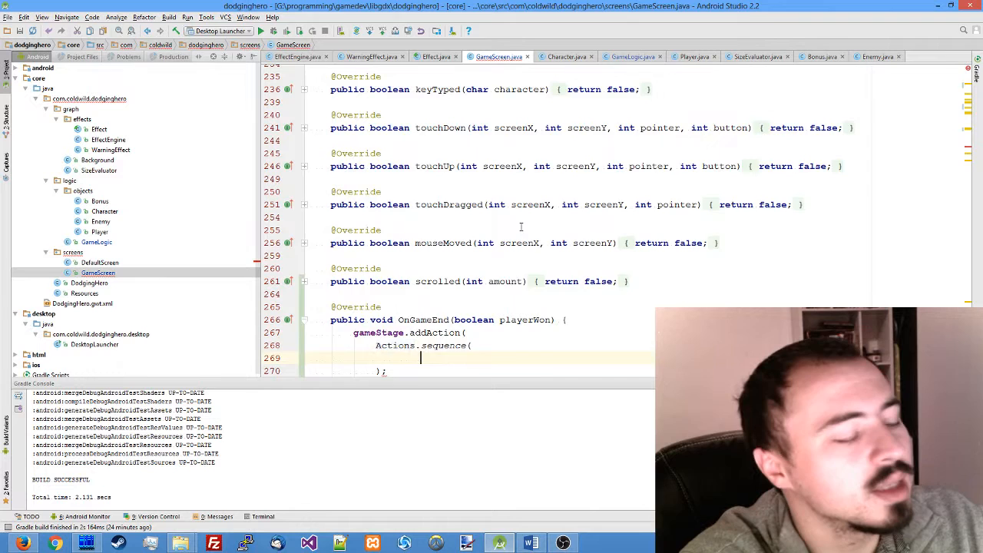
pyautogui.hotkey('ctrl', 'v')
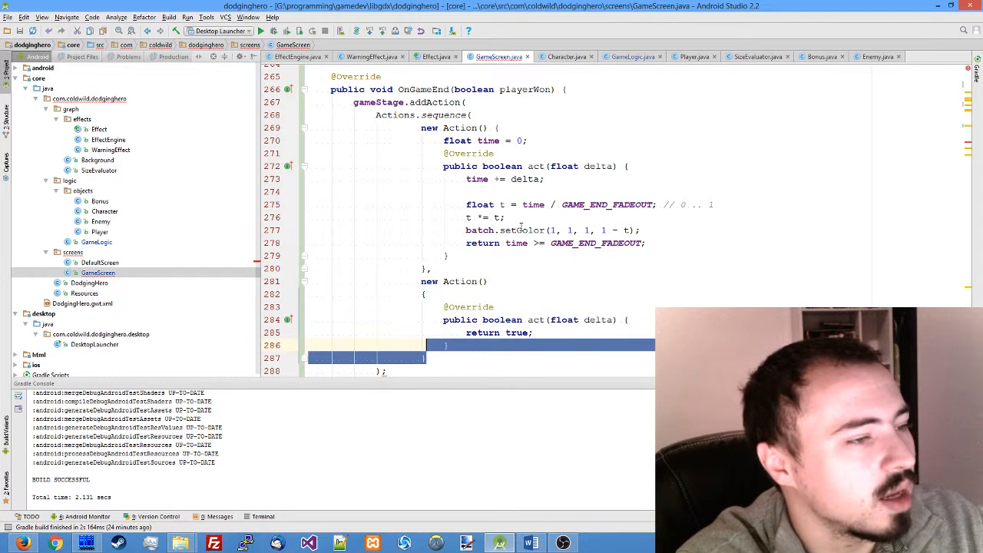
pyautogui.hotkey('shift', 'Up')
pyautogui.hotkey('shift', 'Up')
pyautogui.hotkey('shift', 'Up')
pyautogui.hotkey('shift', 'Tab')
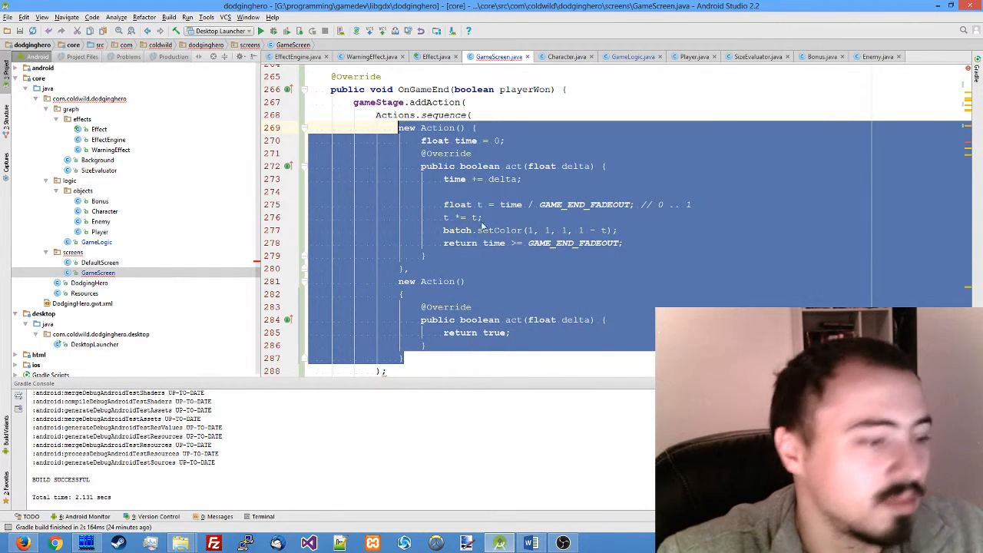
pyautogui.click(444, 243)
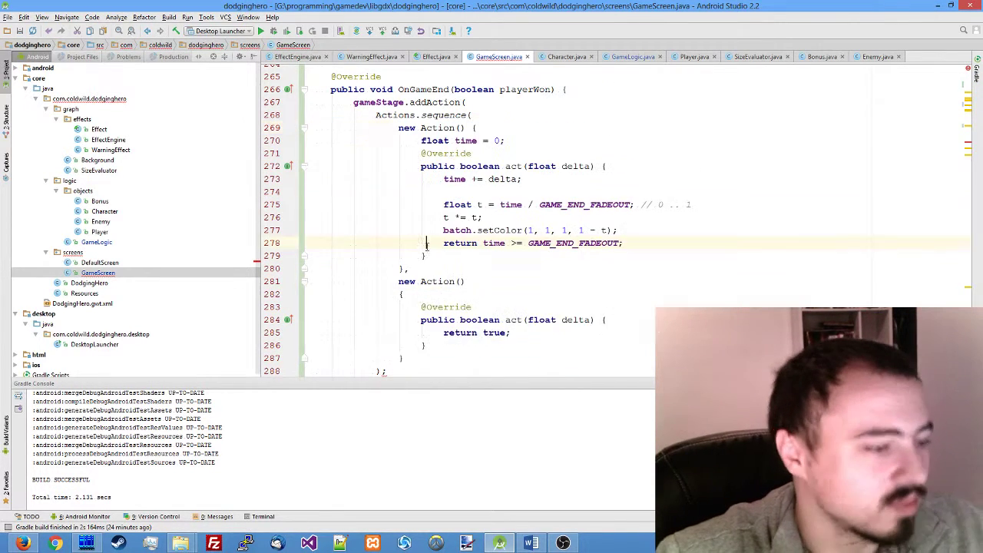
pyautogui.click(402, 361)
pyautogui.press('Return')
pyautogui.write('}')
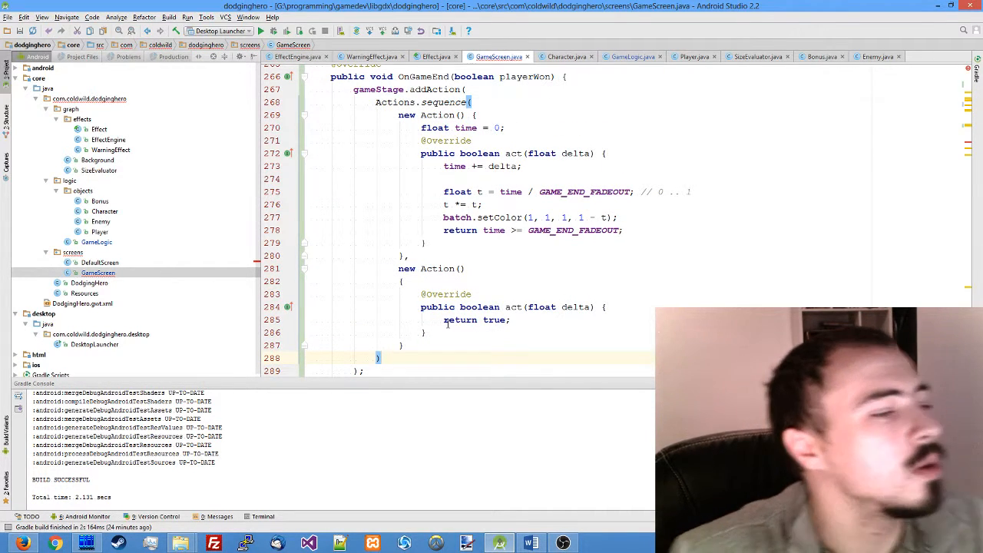
# Add dispose() and game.setScreen(new GameScreen(game)) to the second Action's act() before return true.
pyautogui.click(606, 306)
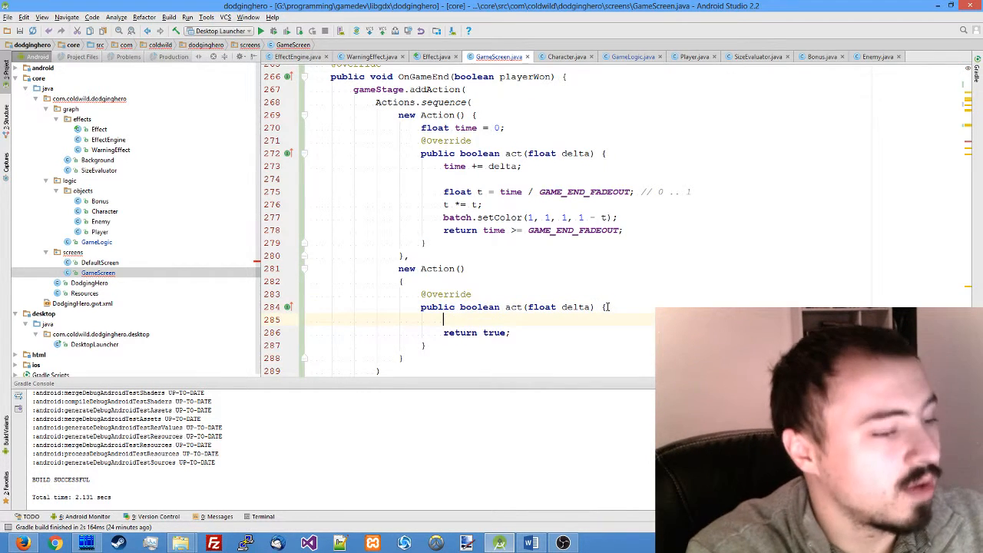
pyautogui.press('Return')
pyautogui.write('dispose();')
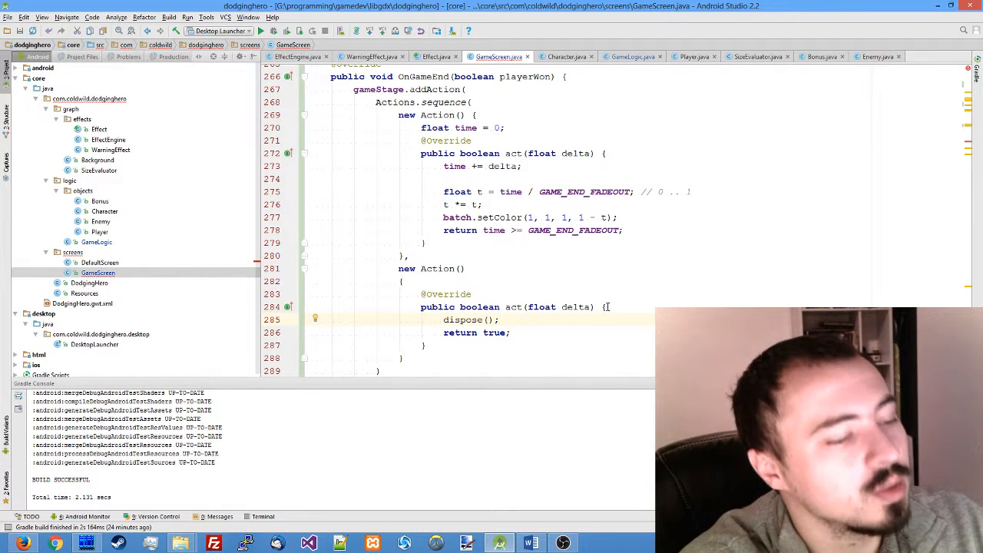
pyautogui.press('Return')
pyautogui.write('gameStage.')
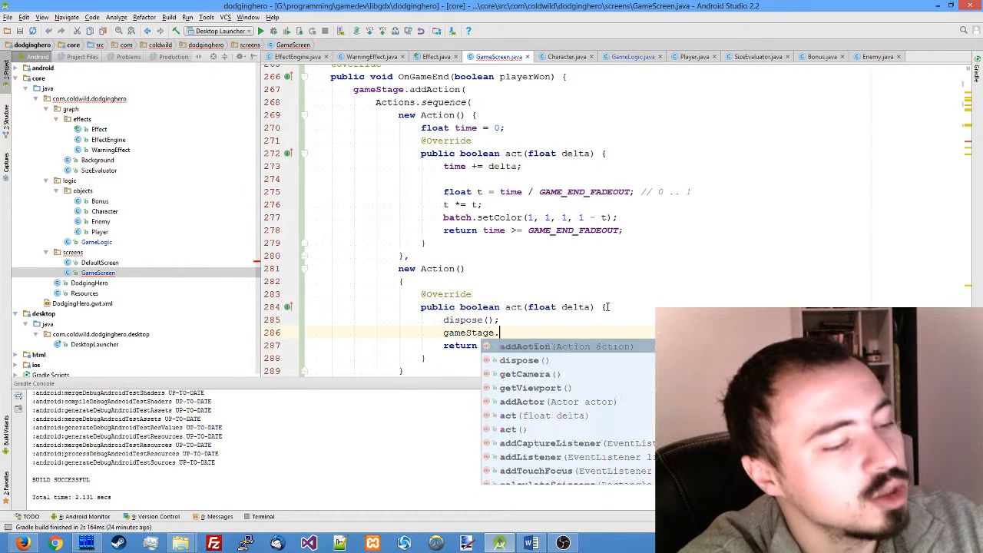
pyautogui.write('setS')
pyautogui.press('BackSpace')
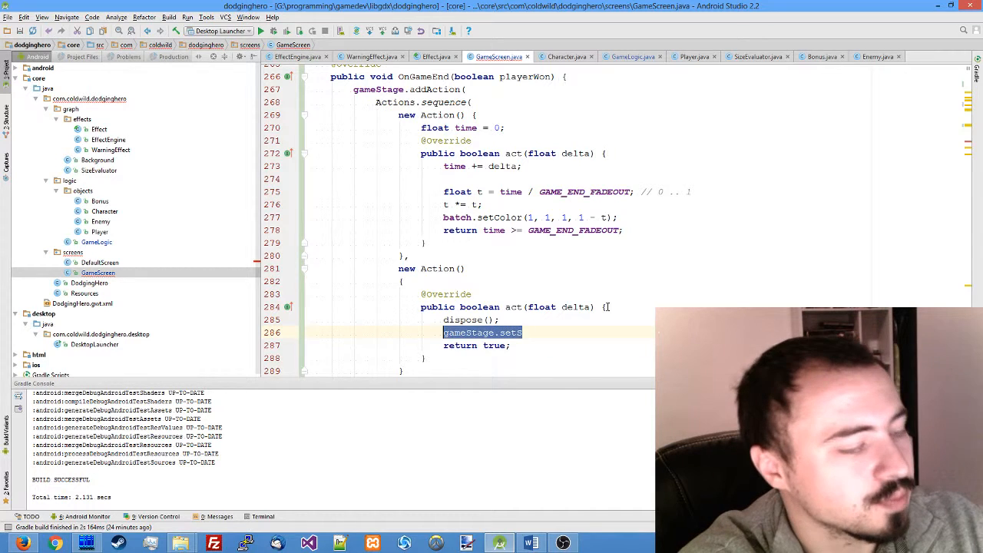
pyautogui.hotkey('ctrl', 'BackSpace')
pyautogui.hotkey('ctrl', 'BackSpace')
pyautogui.write('game.setS')
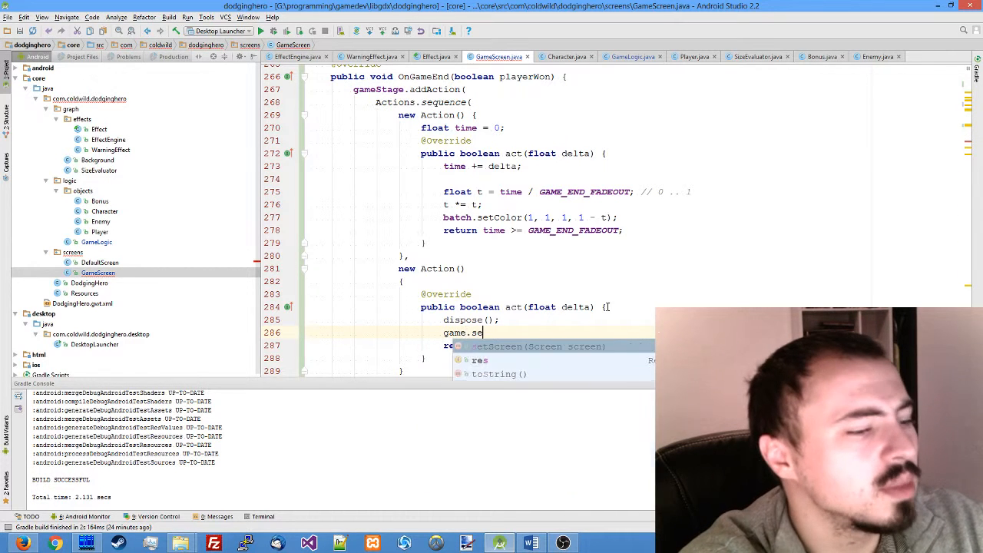
pyautogui.press('Return')
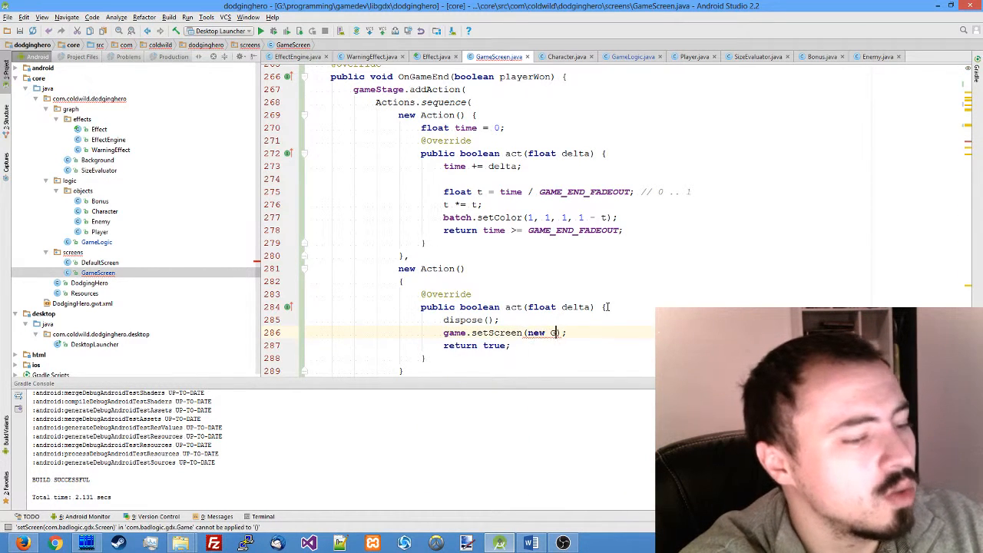
pyautogui.write('ame')
pyautogui.press('Return')
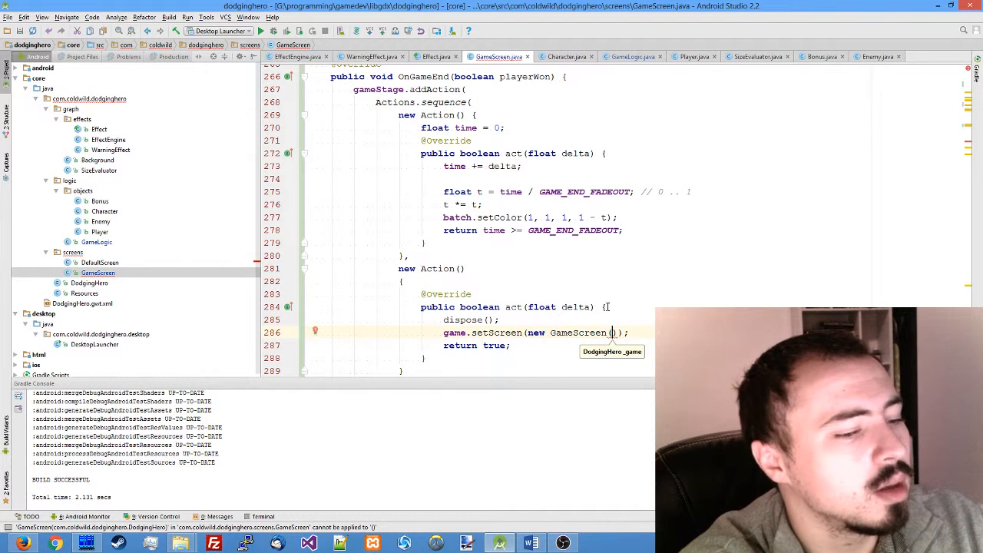
pyautogui.write('game')
pyautogui.press('Return')
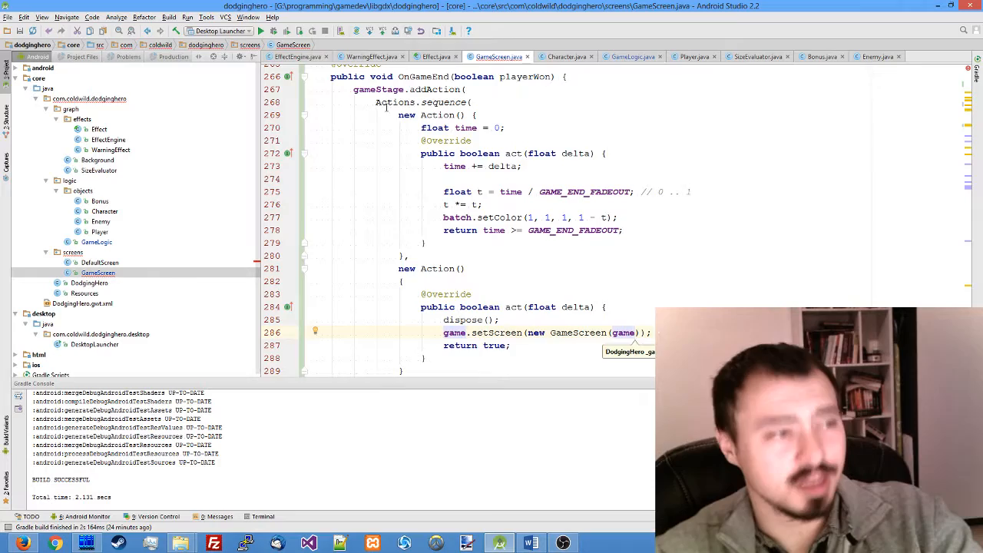
pyautogui.scroll(-3, 525, 190)
pyautogui.scroll(5, 526, 190)
pyautogui.scroll(10, 525, 190)
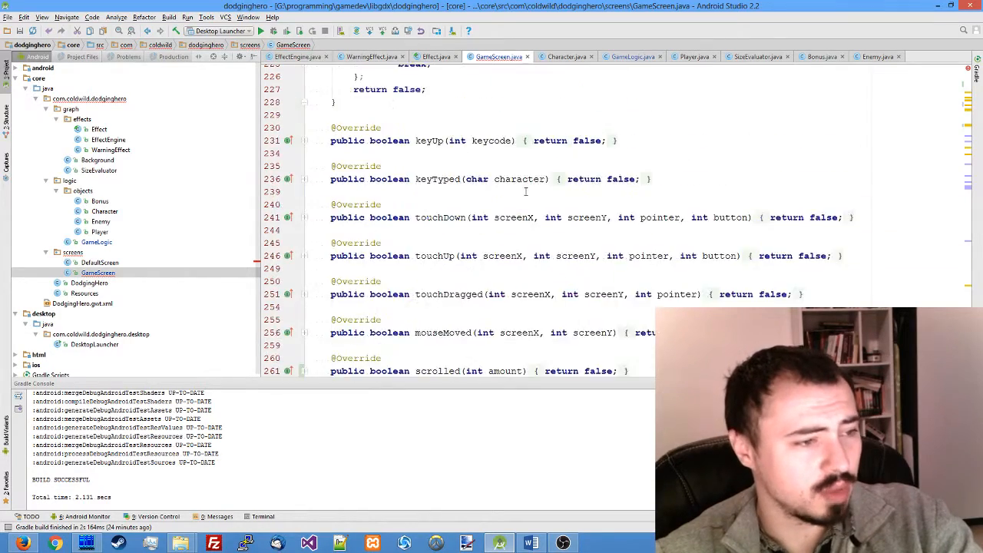
pyautogui.scroll(8, 525, 191)
pyautogui.scroll(10, 530, 215)
pyautogui.scroll(2, 537, 231)
pyautogui.scroll(10, 544, 242)
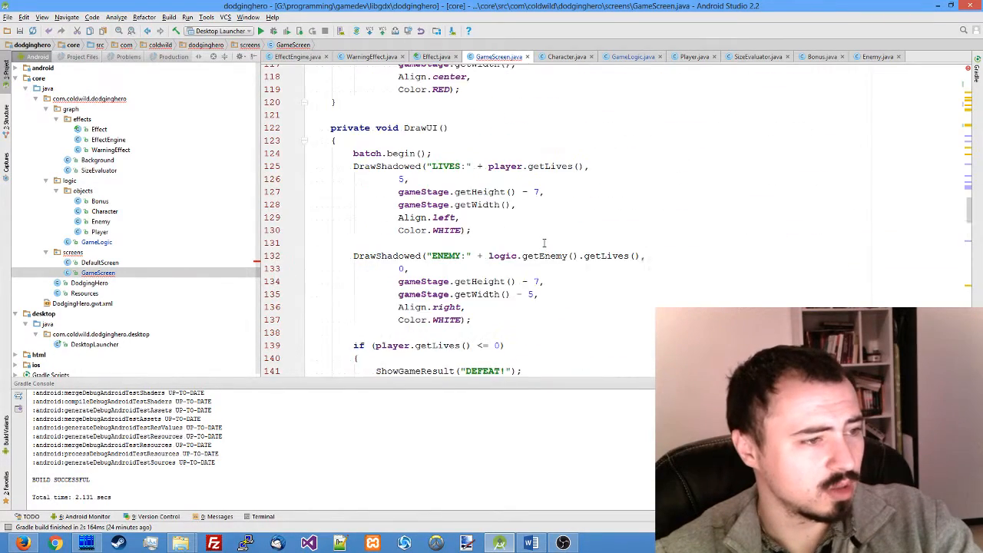
pyautogui.scroll(5, 543, 243)
pyautogui.scroll(5, 542, 250)
pyautogui.scroll(5, 541, 252)
pyautogui.scroll(2, 540, 253)
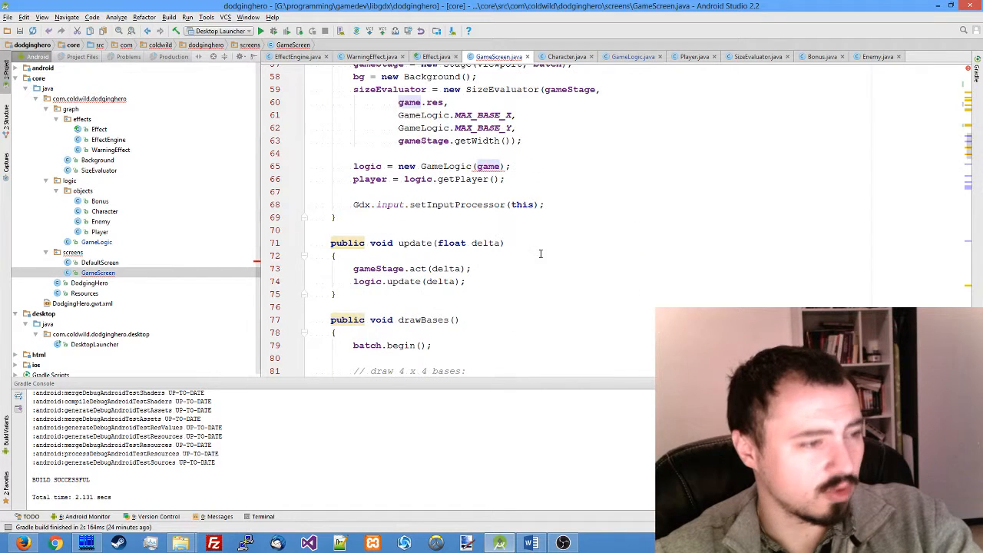
pyautogui.scroll(3, 540, 254)
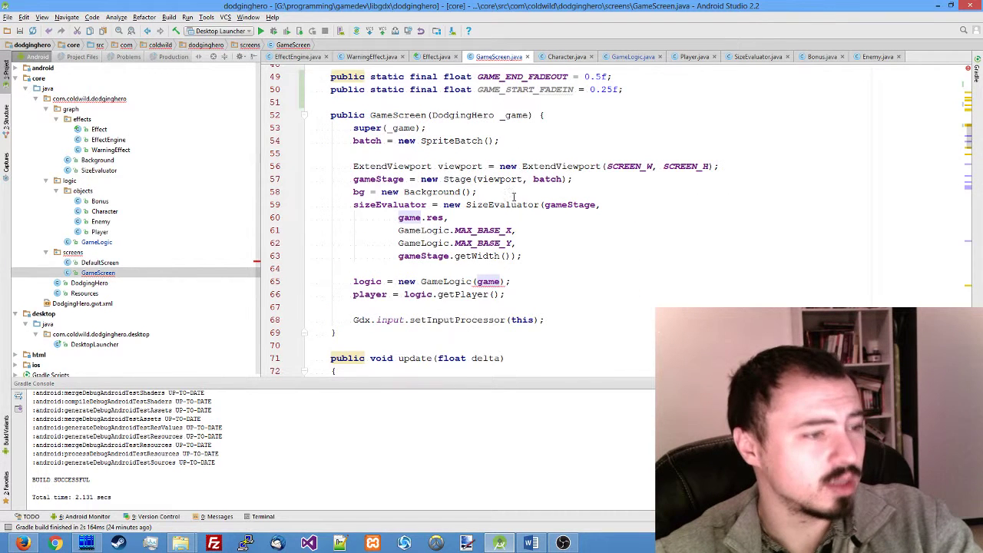
# Change new GameLogic(game) to new GameLogic(game, this) in the GameScreen constructor.
pyautogui.click(501, 281)
pyautogui.write(', t')
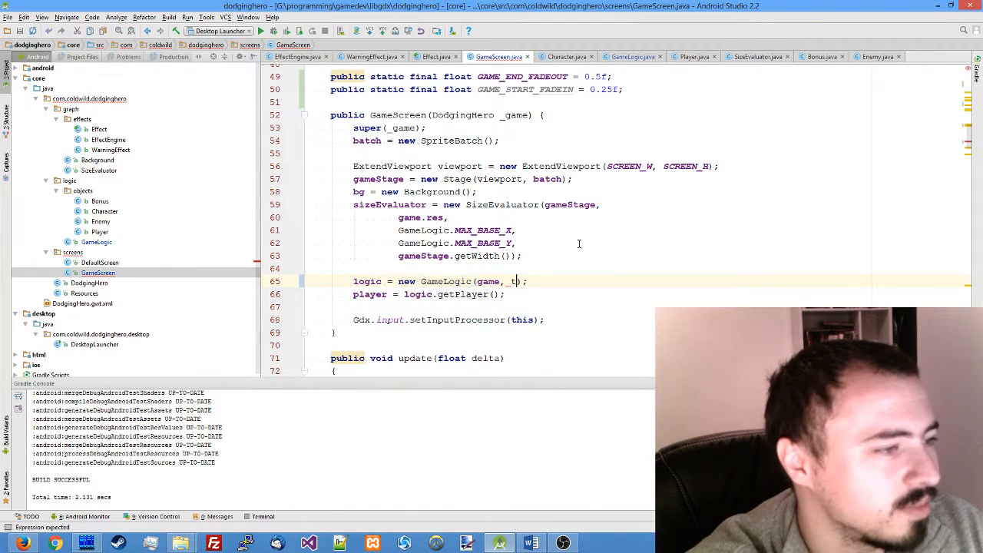
pyautogui.write('his')
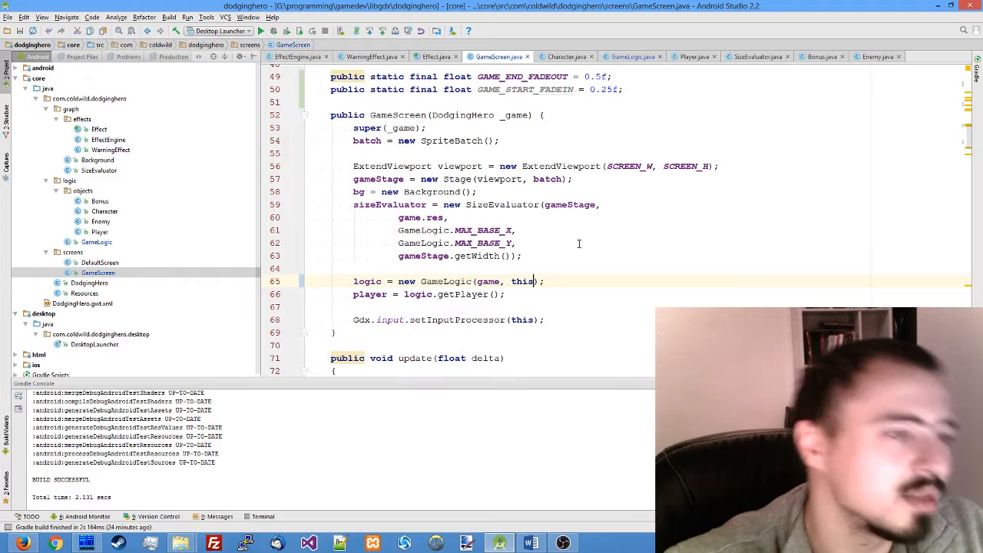
pyautogui.scroll(4, 579, 244)
pyautogui.scroll(-3, 567, 223)
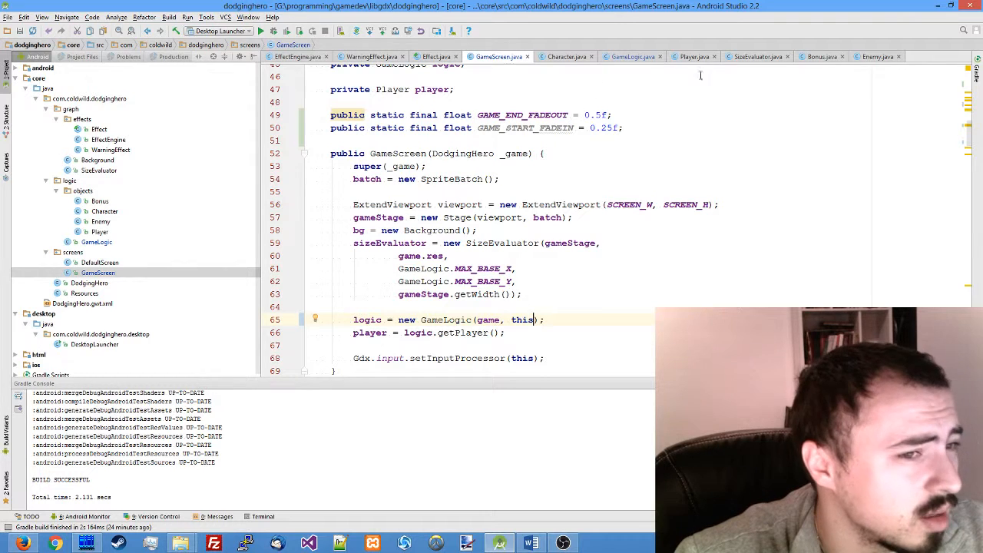
# Switch to Enemy.java and build and run the DodgingHero desktop launcher.
pyautogui.click(875, 56)
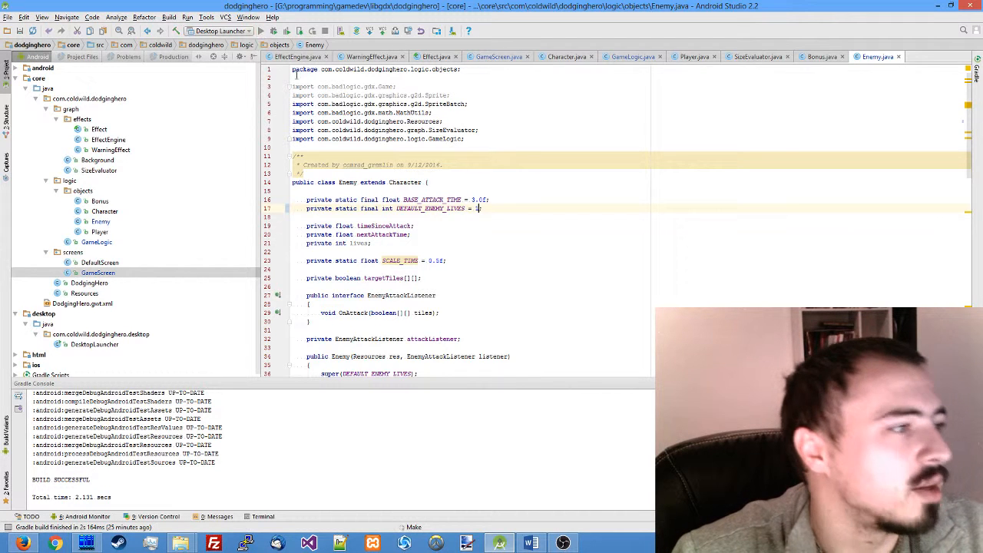
pyautogui.hotkey('ctrl', 'F9')
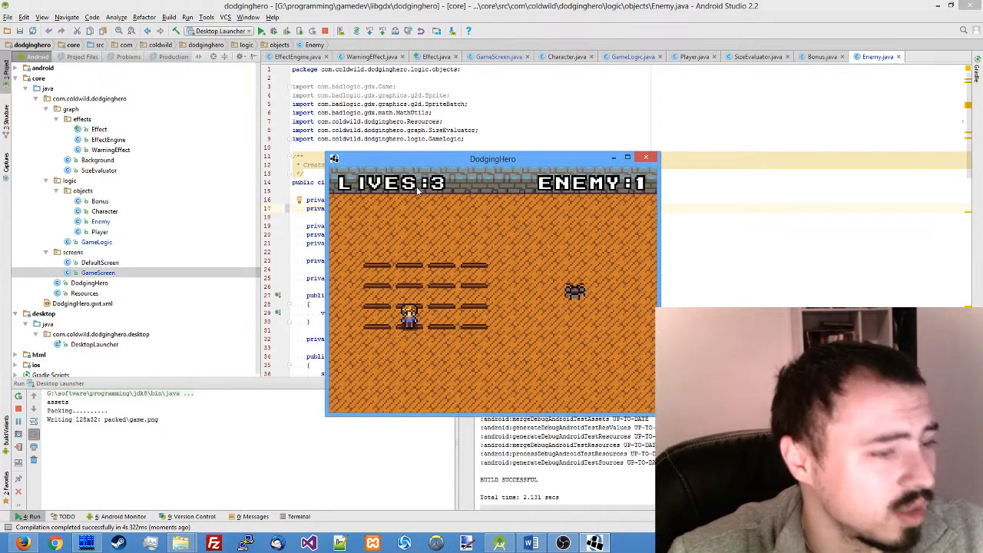
# Move the hero around the grid briefly, then close the DodgingHero game window.
pyautogui.press('Right')
pyautogui.hotkey('alt', 'Tab')
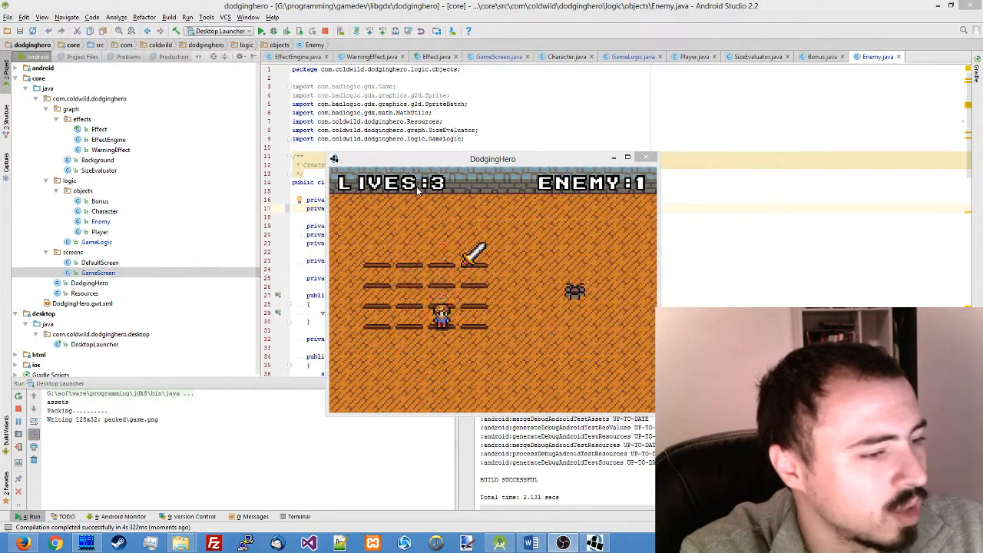
pyautogui.press('Up')
pyautogui.press('Right')
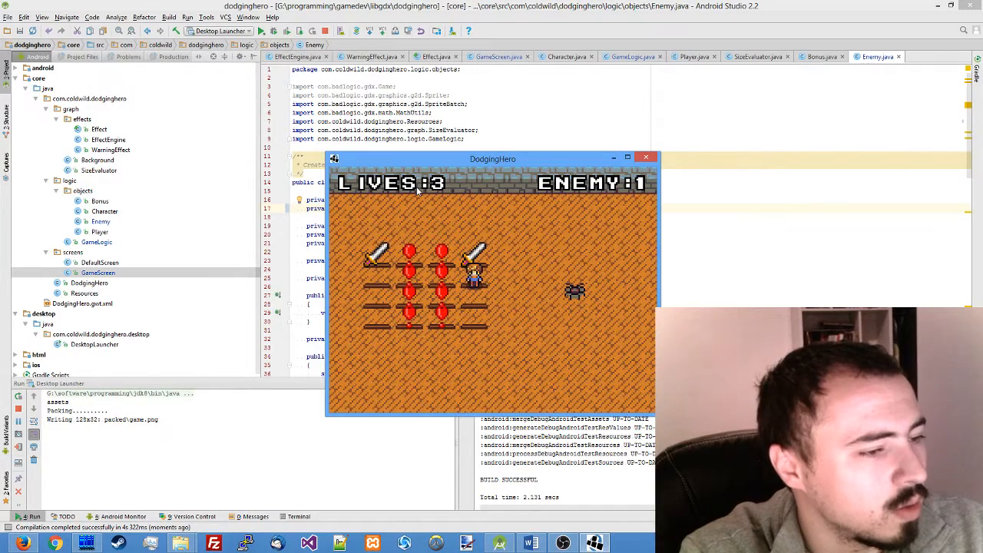
pyautogui.press('Up')
pyautogui.press('Left')
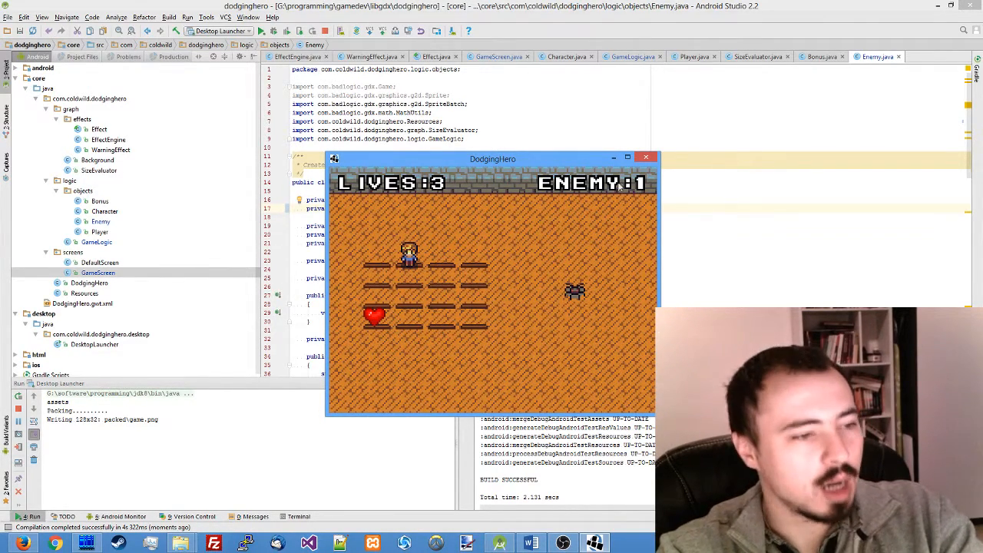
pyautogui.click(645, 159)
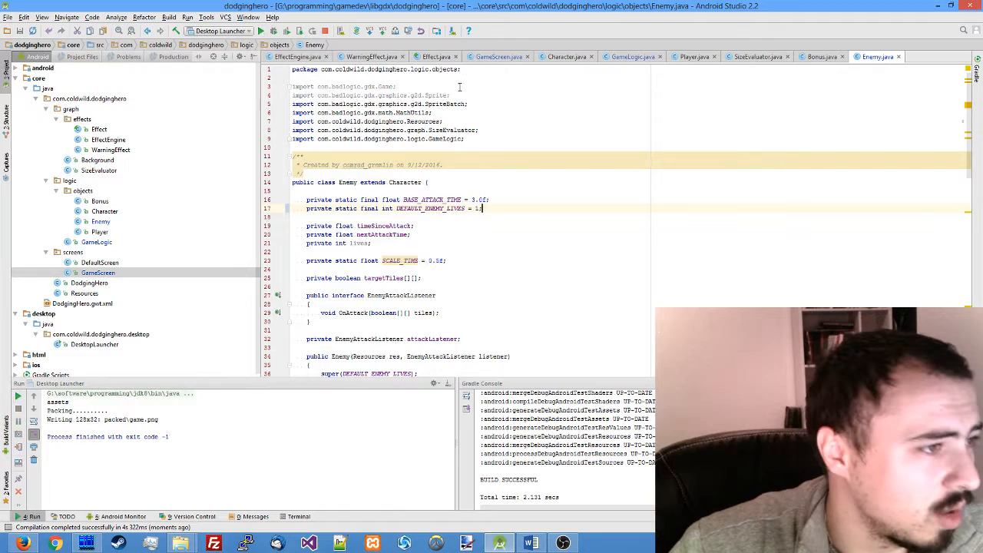
# In GameScreen's constructor add gameStage.addAction with an anonymous Action holding a time counter.
pyautogui.click(499, 57)
pyautogui.scroll(-3, 499, 230)
pyautogui.scroll(6, 499, 230)
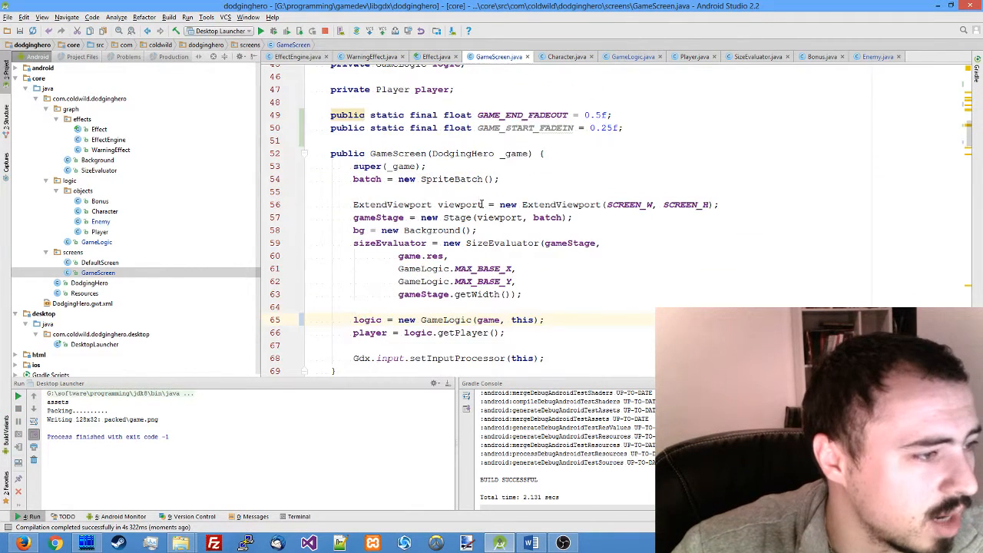
pyautogui.scroll(-3, 499, 231)
pyautogui.click(547, 281)
pyautogui.press('Return')
pyautogui.press('Return')
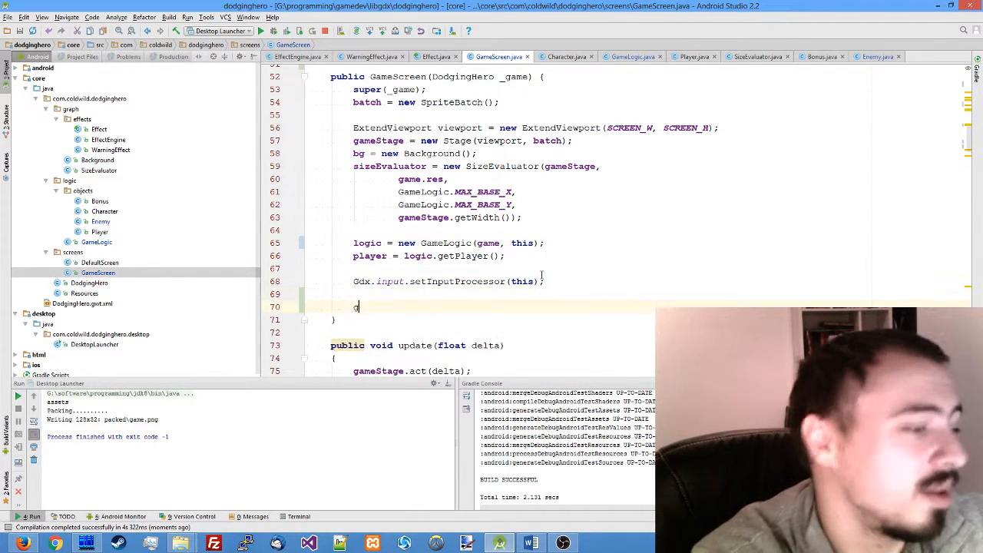
pyautogui.write('game')
pyautogui.press('Tab')
pyautogui.write('.')
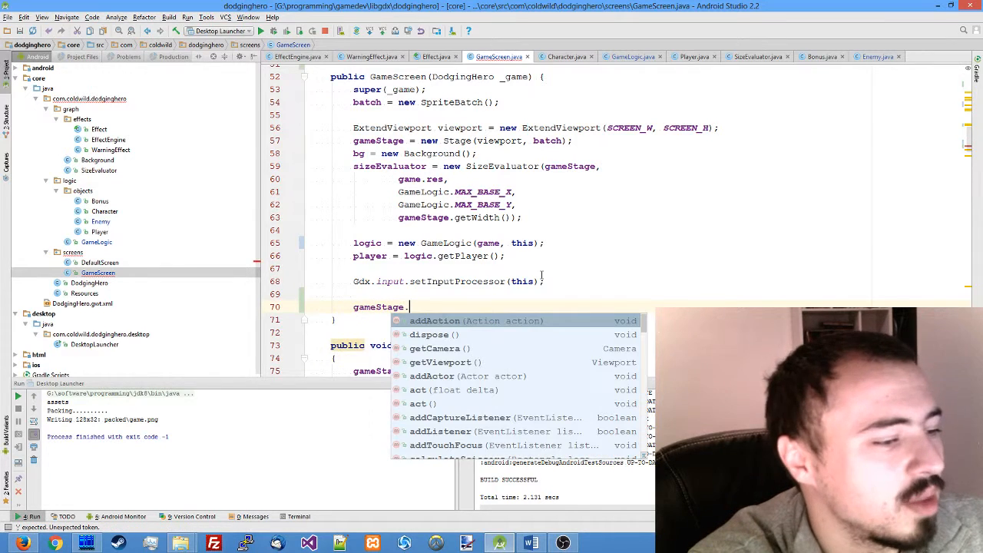
pyautogui.press('Tab')
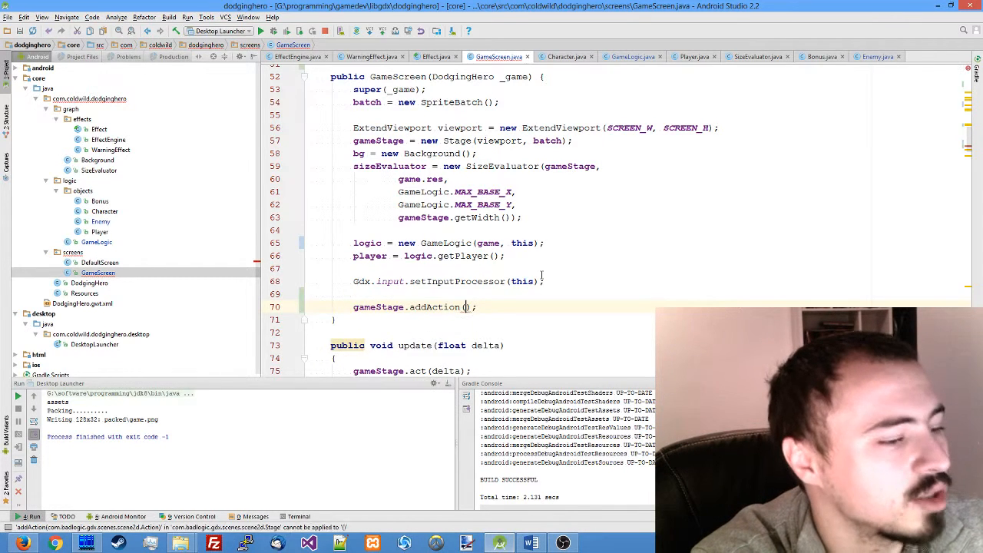
pyautogui.press('Return')
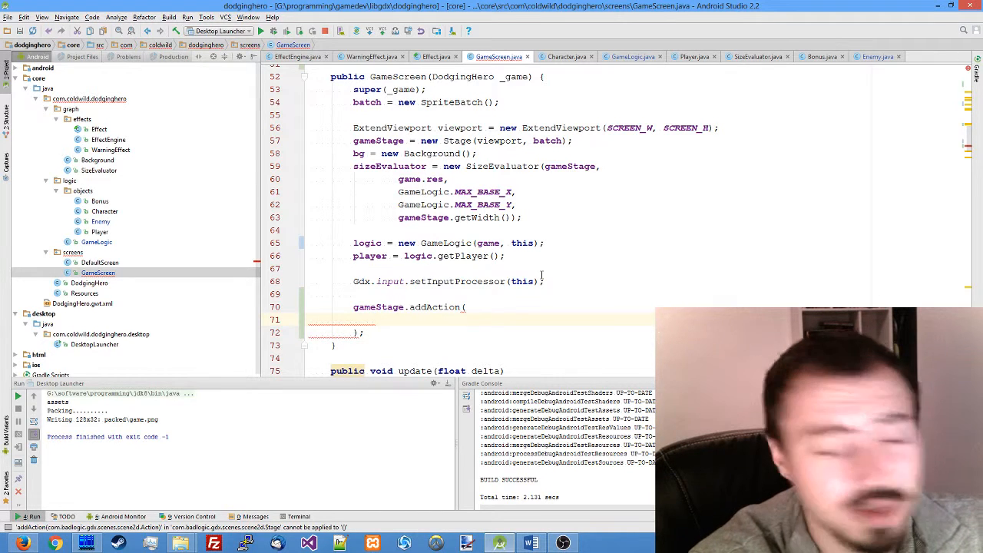
pyautogui.write('new A')
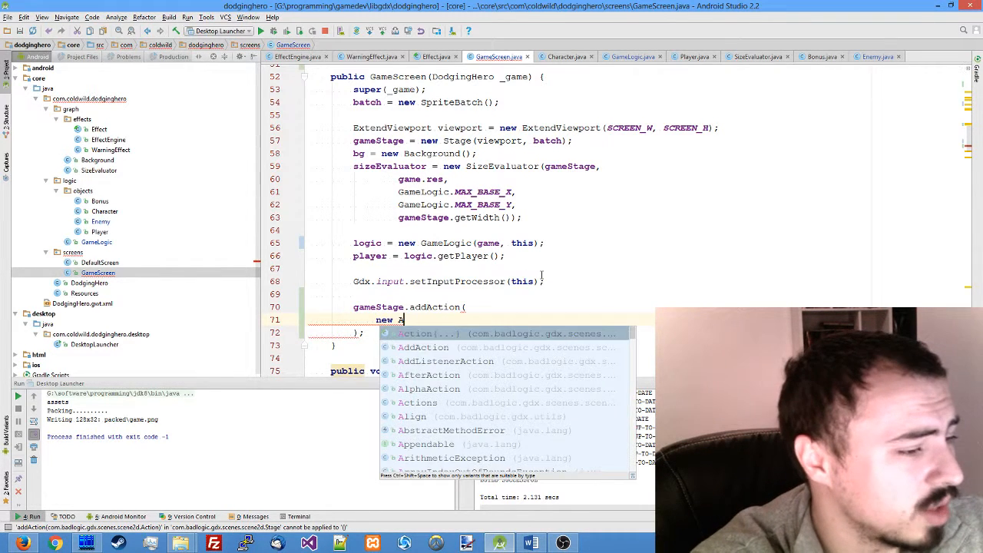
pyautogui.press('Return')
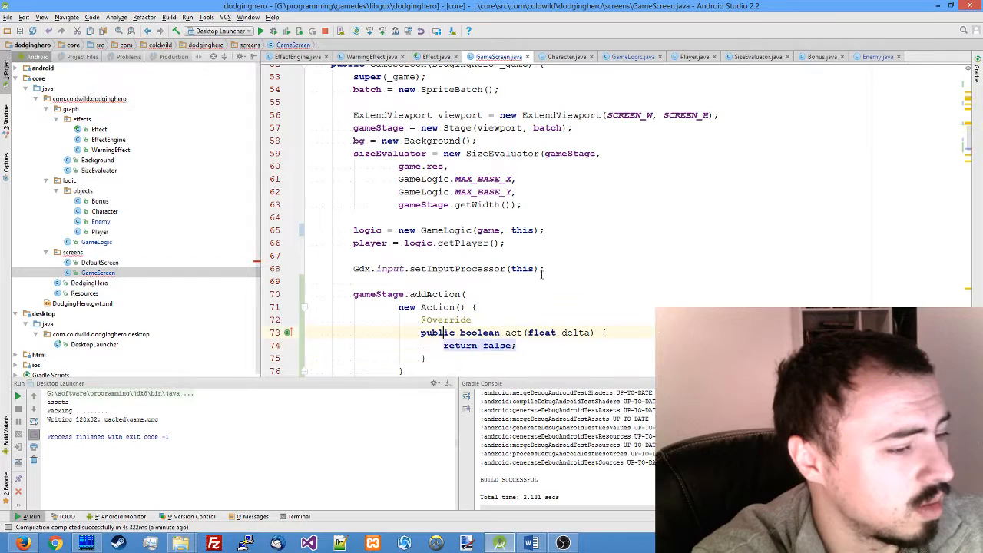
pyautogui.press('Return')
pyautogui.write('float time')
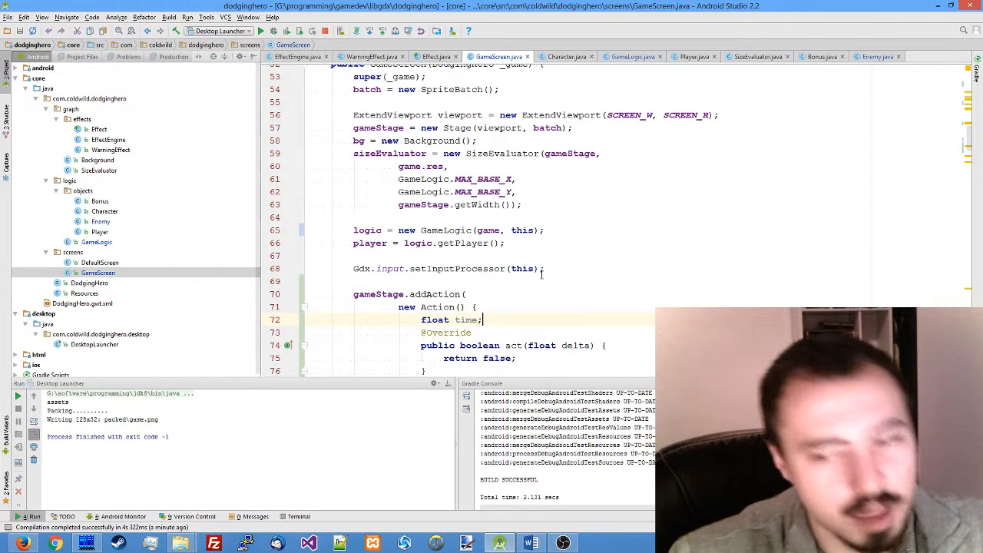
pyautogui.write(' = 0')
pyautogui.press('Down')
pyautogui.press('Down')
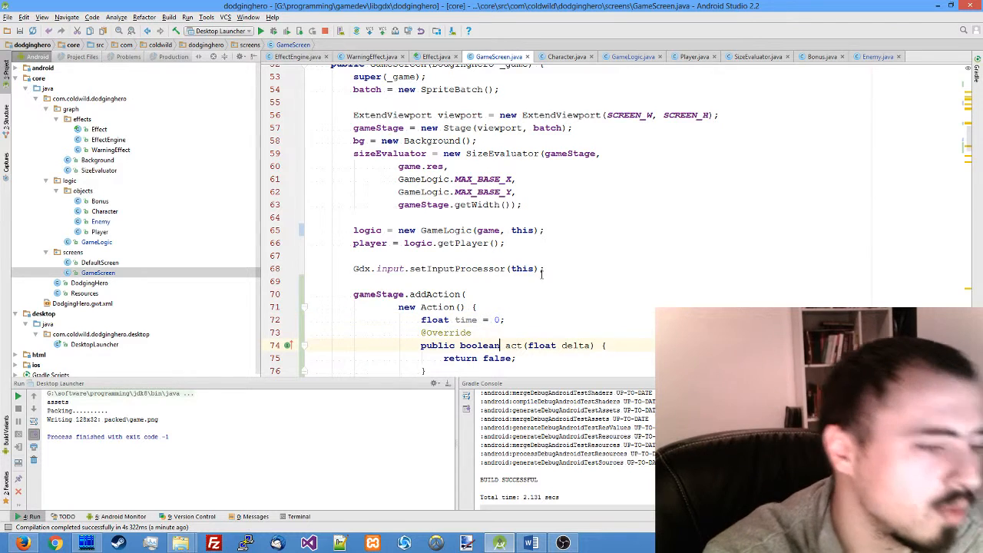
# In act(), accumulate delta into time and compute t as (time/GAME_START_FADEIN) squared.
pyautogui.hotkey('ctrl', 'w')
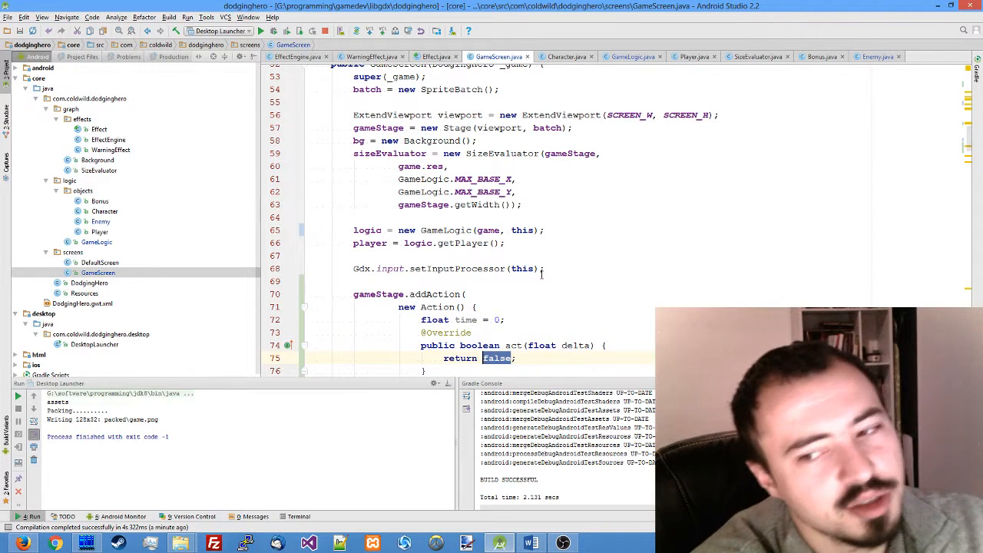
pyautogui.write('time >=')
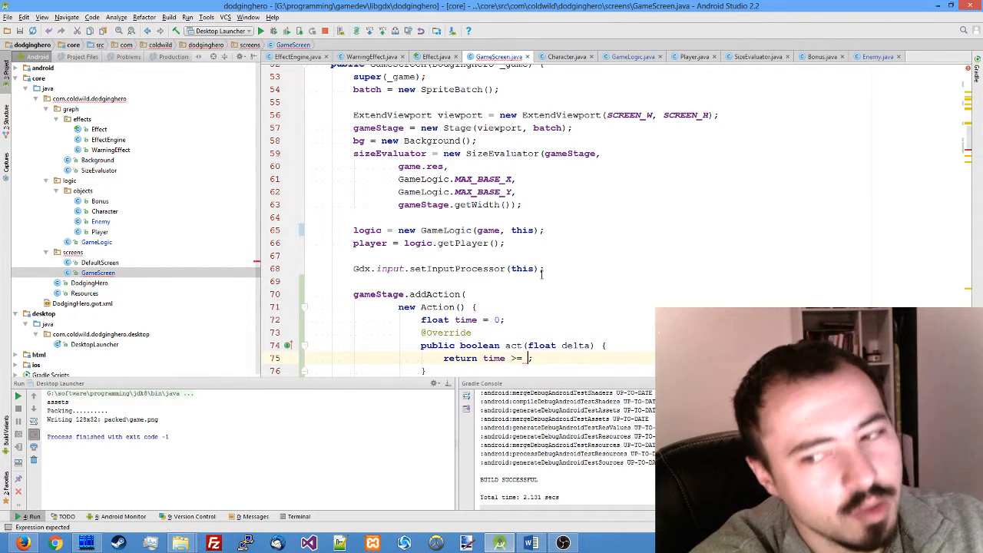
pyautogui.write(' GAME_S')
pyautogui.press('Return')
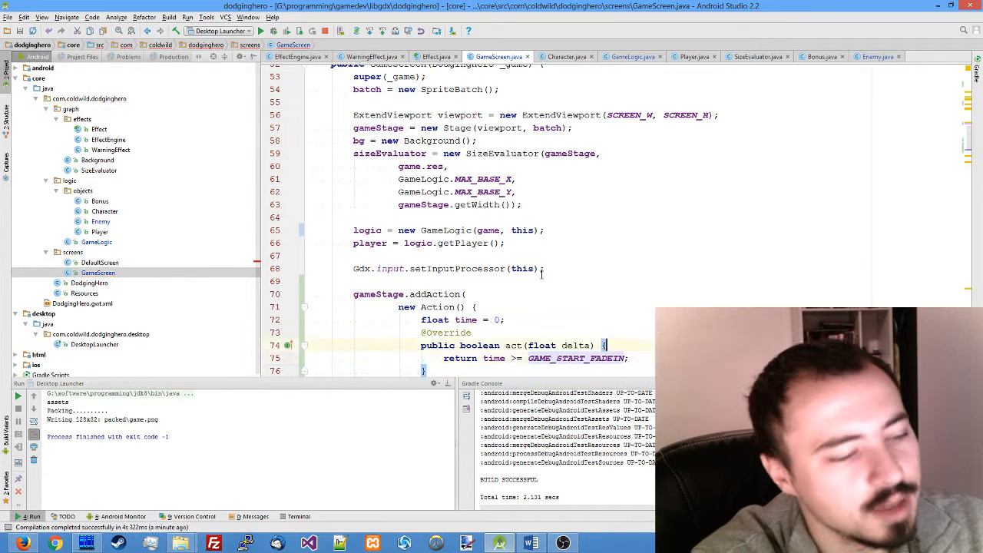
pyautogui.hotkey('ctrl', 'alt', 'Return')
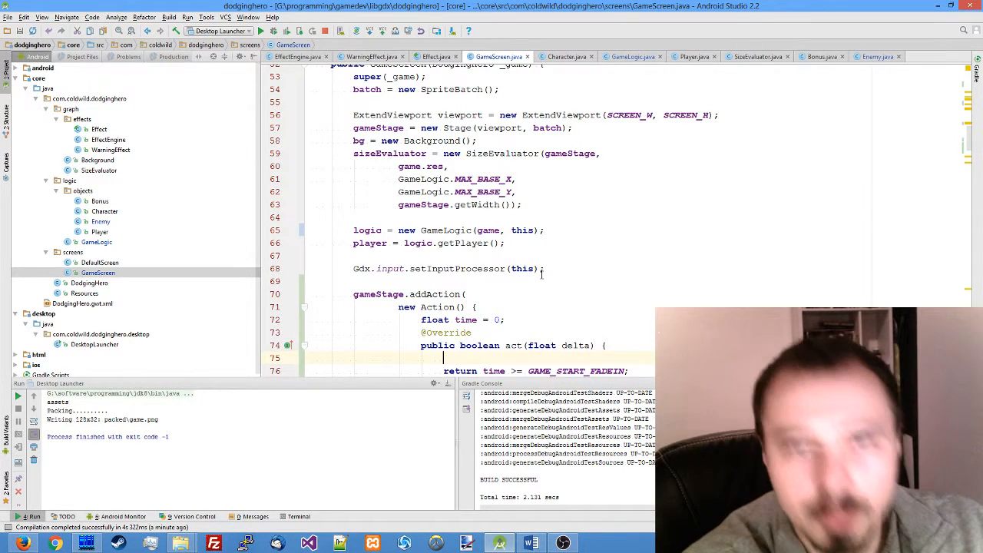
pyautogui.write('time += d')
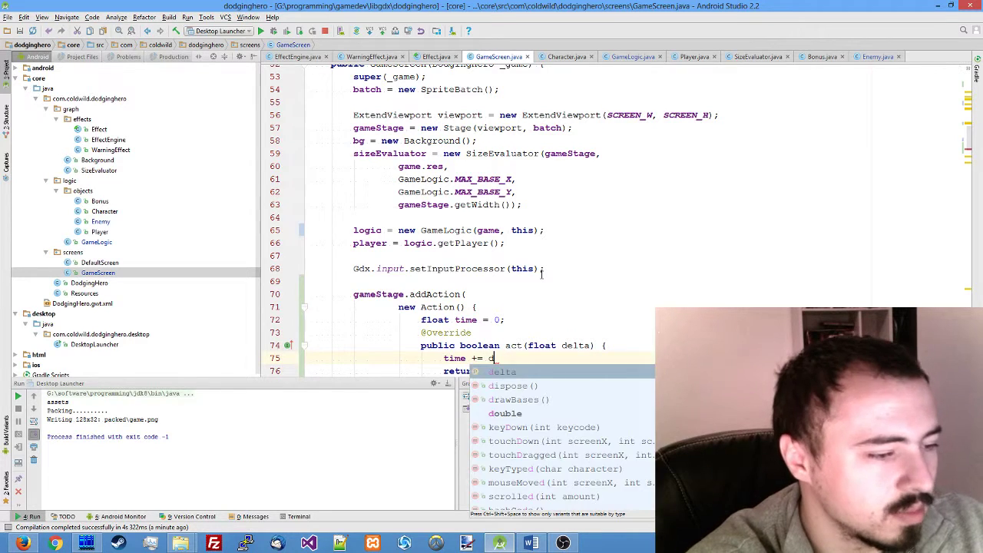
pyautogui.press('Return')
pyautogui.write(';')
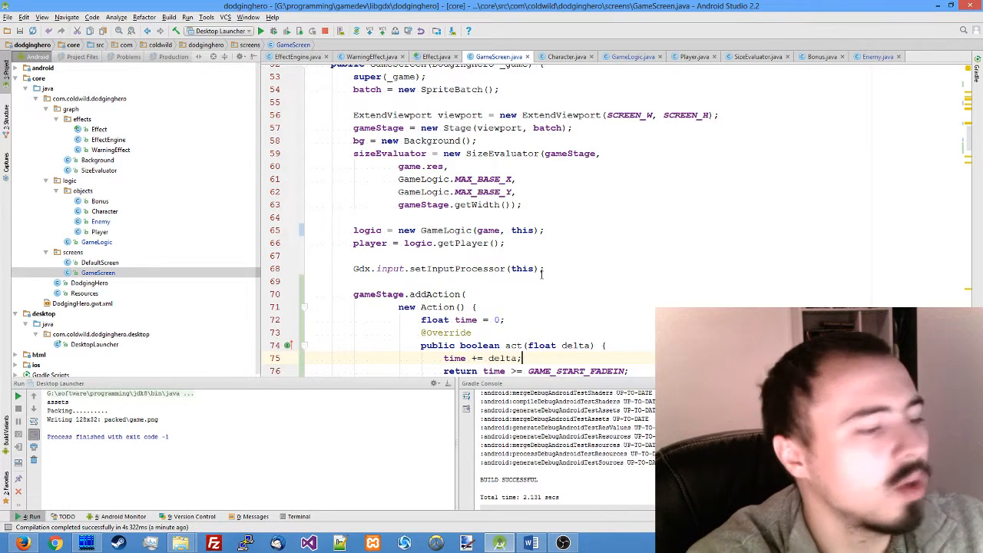
pyautogui.press('Return')
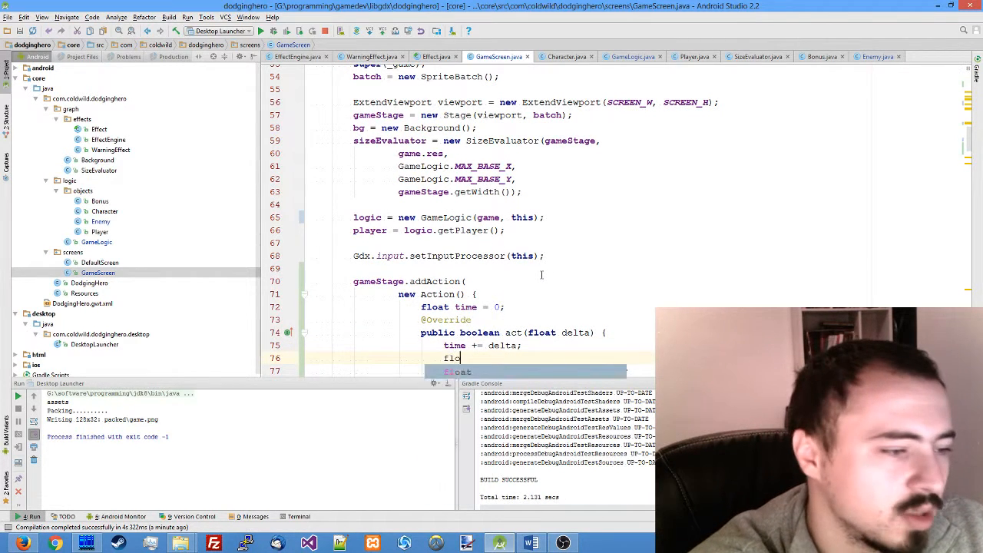
pyautogui.write('float t ')
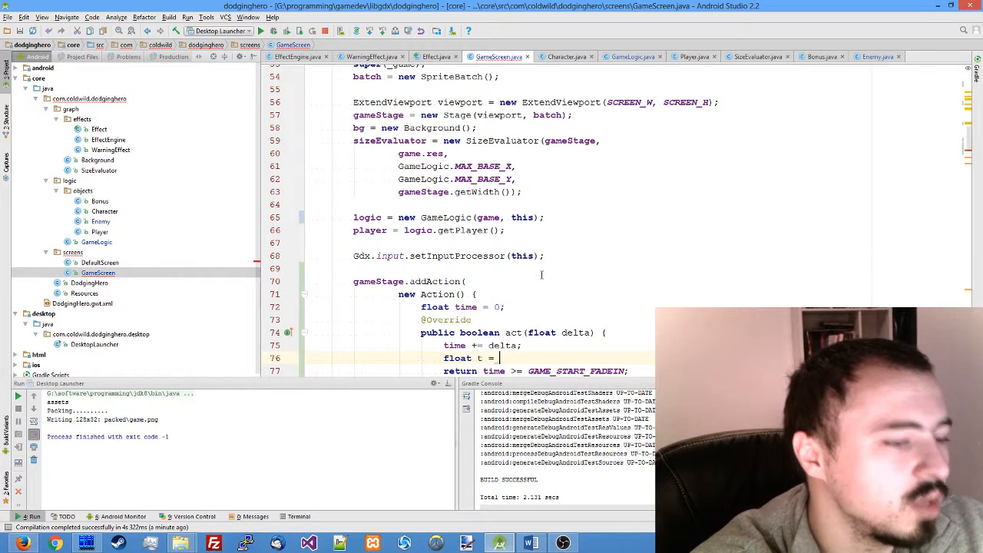
pyautogui.write('= time / GAME_S')
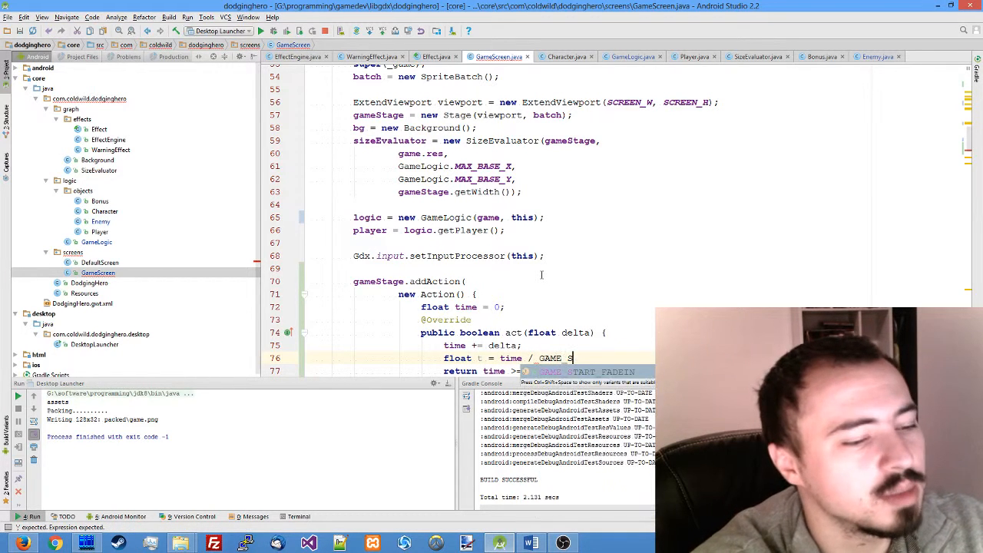
pyautogui.press('Return')
pyautogui.press('Return')
pyautogui.write('t *= t;')
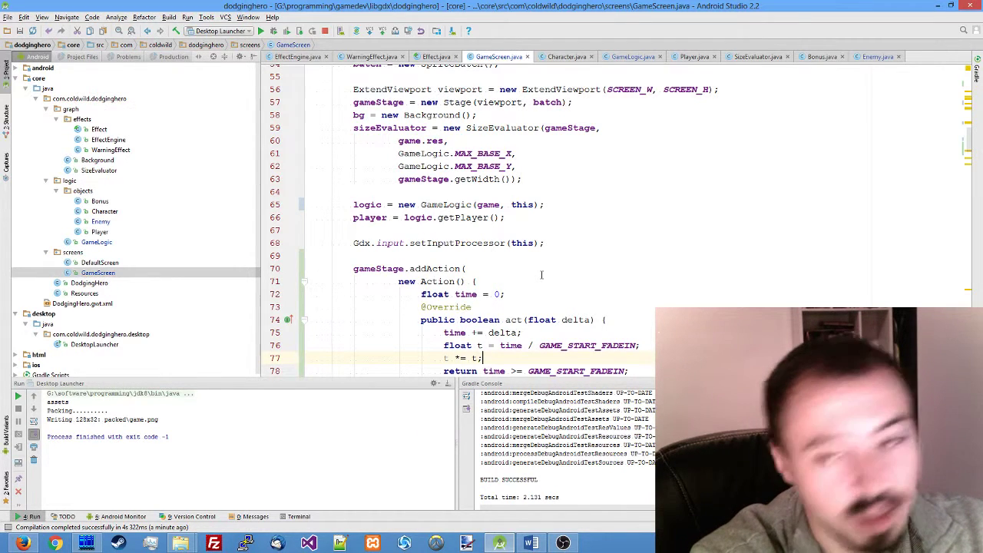
pyautogui.press('Return')
pyautogui.write('if (')
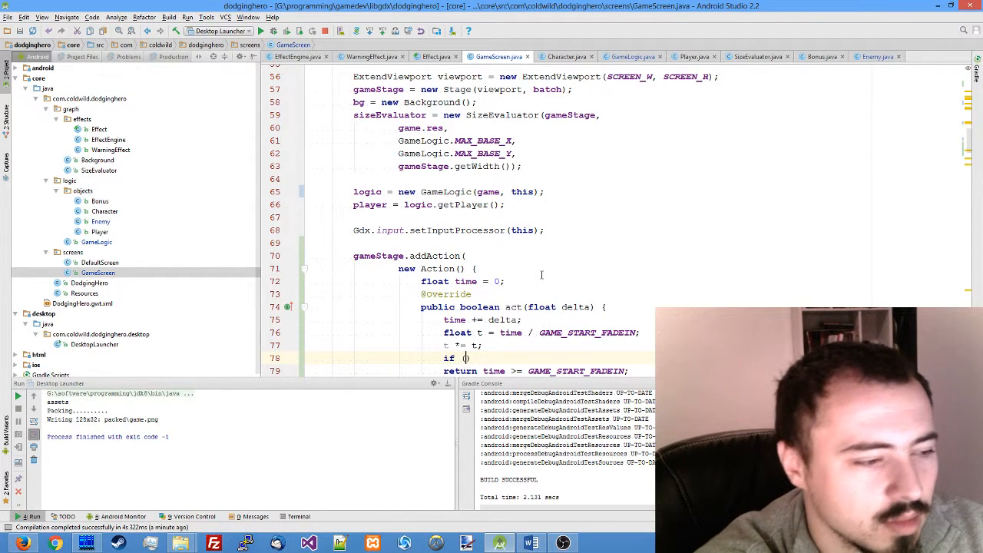
pyautogui.write('t >= 1')
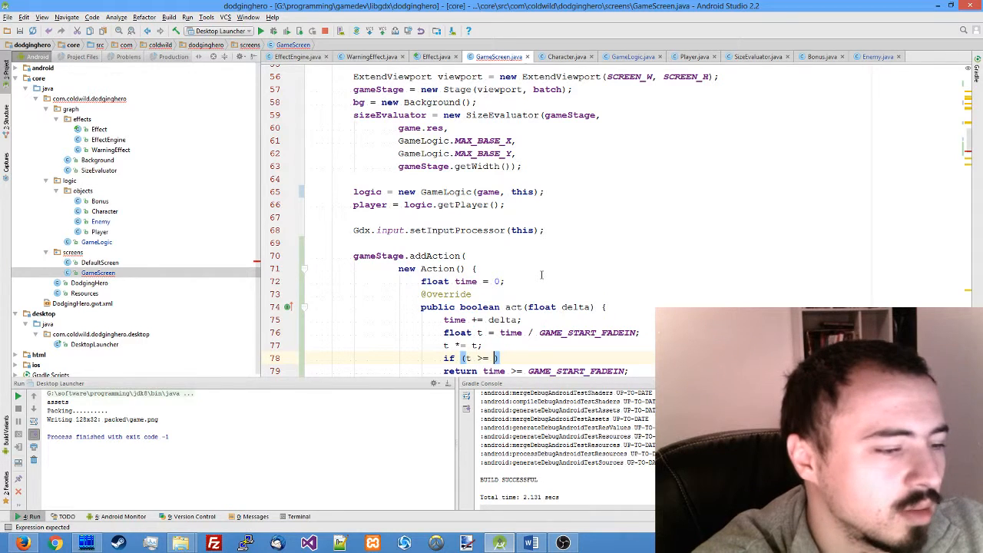
# Clamp t to 1.0 when above it and set batch.setColor(1, 1, 1, t) for the fade-in.
pyautogui.press('BackSpace')
pyautogui.press('BackSpace')
pyautogui.press('BackSpace')
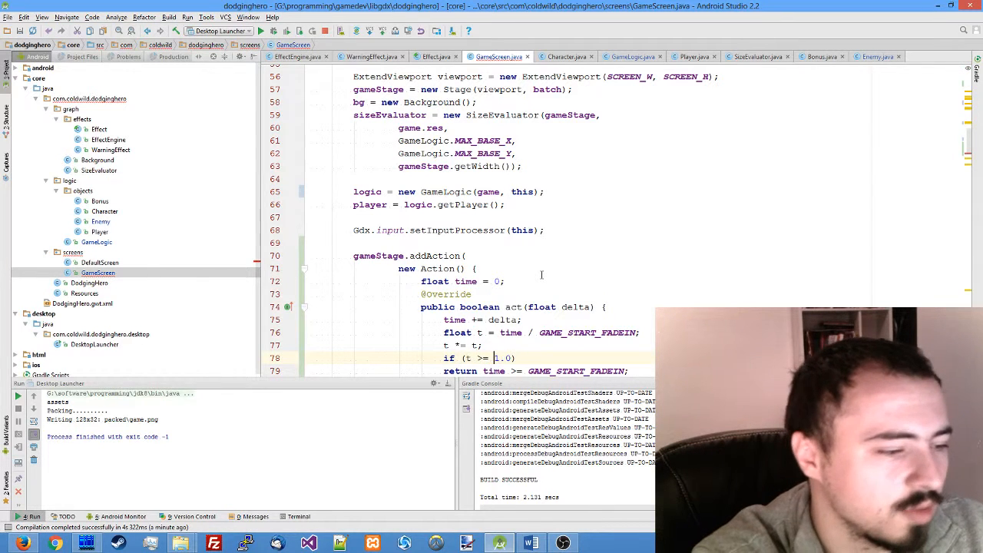
pyautogui.write('1.0f')
pyautogui.press('End')
pyautogui.press('Return')
pyautogui.write('{')
pyautogui.press('Return')
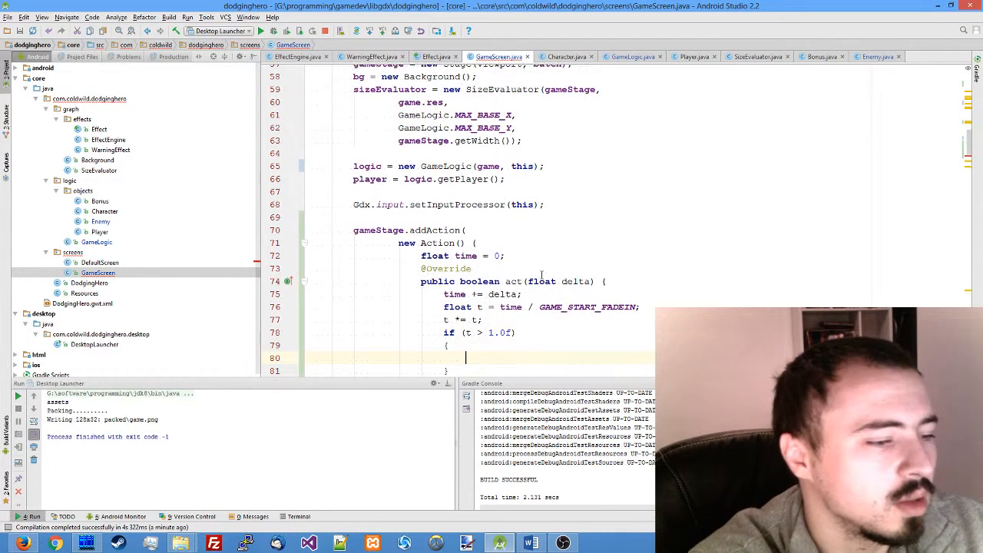
pyautogui.write('f;')
pyautogui.press('Down')
pyautogui.press('End')
pyautogui.press('Return')
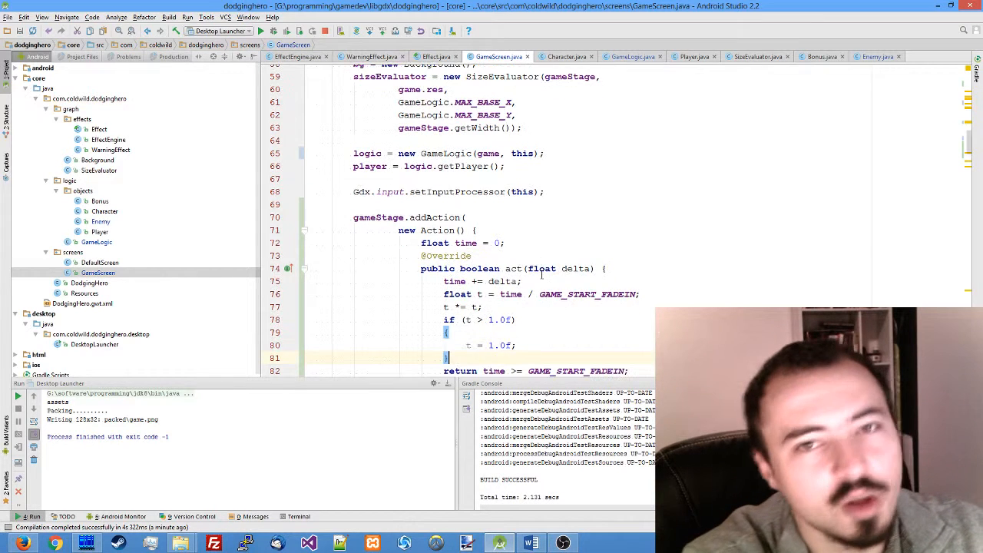
pyautogui.press('Return')
pyautogui.press('Return')
pyautogui.write('s')
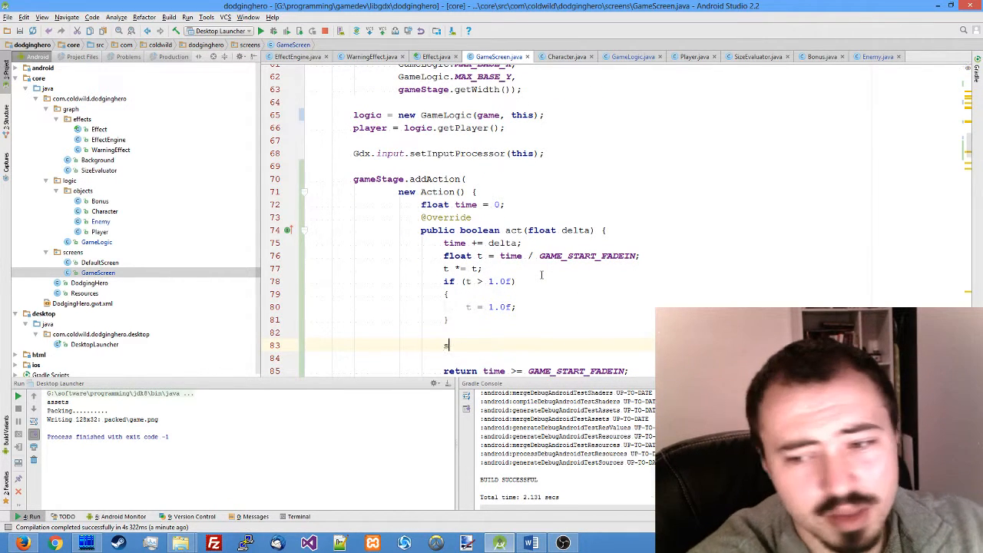
pyautogui.write('e')
pyautogui.press('BackSpace')
pyautogui.press('BackSpace')
pyautogui.write('batch.')
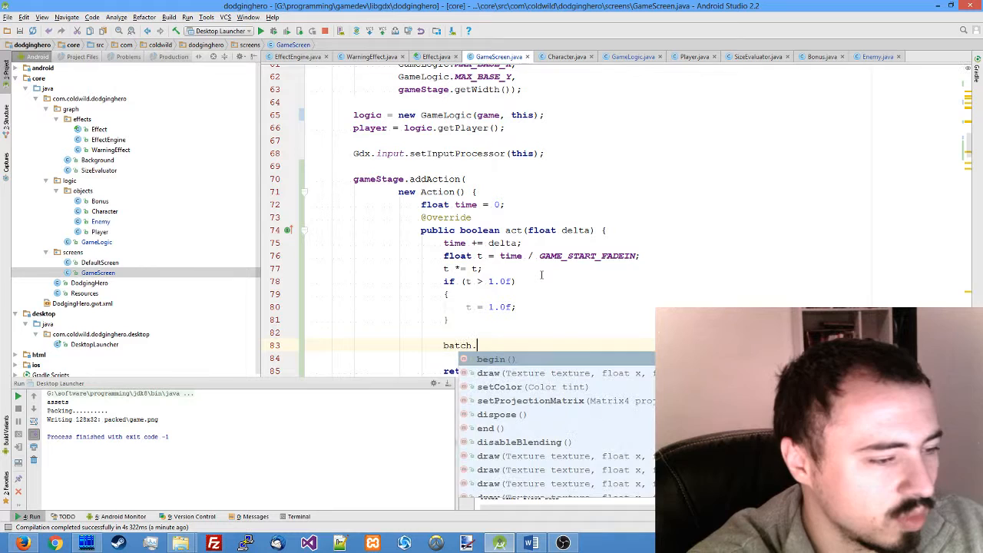
pyautogui.write('set')
pyautogui.press('Return')
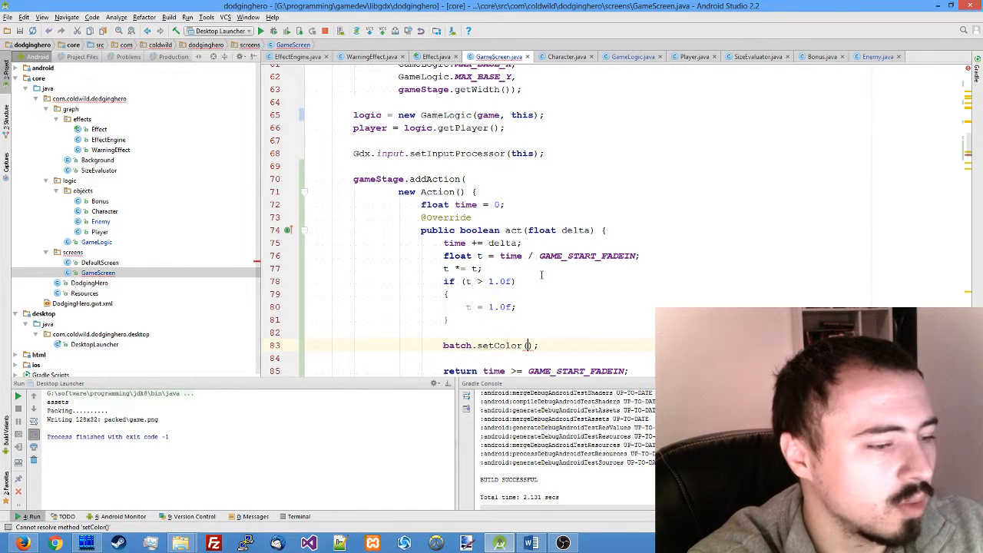
pyautogui.write('1,')
pyautogui.write(' 1, t')
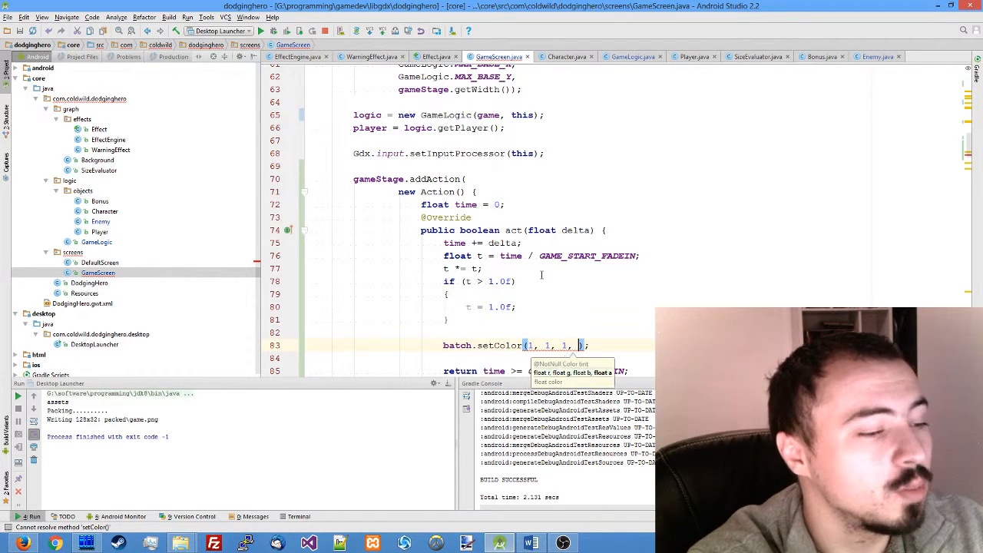
pyautogui.press('End')
pyautogui.press('Delete')
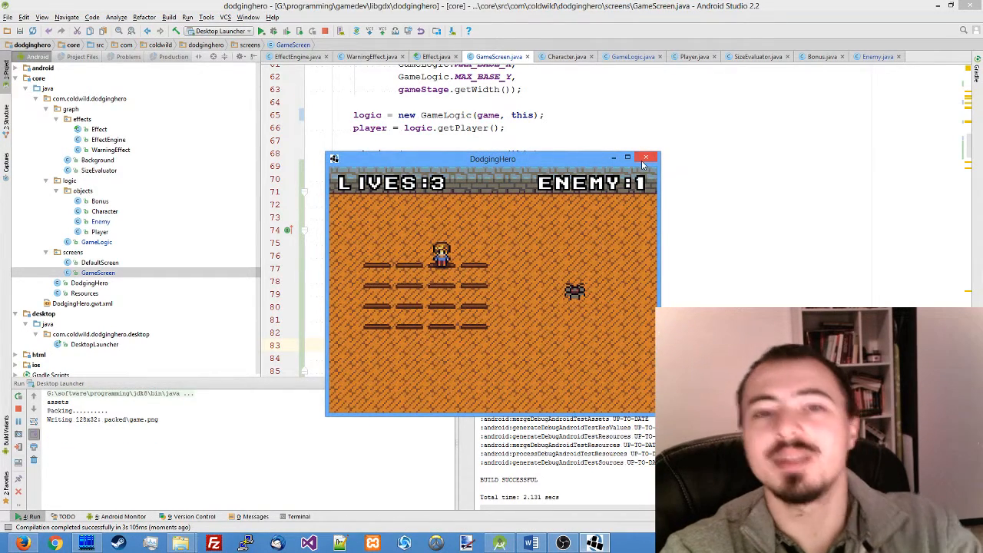
# Watch the fade-in playtest briefly and close the DodgingHero window.
pyautogui.press('Down')
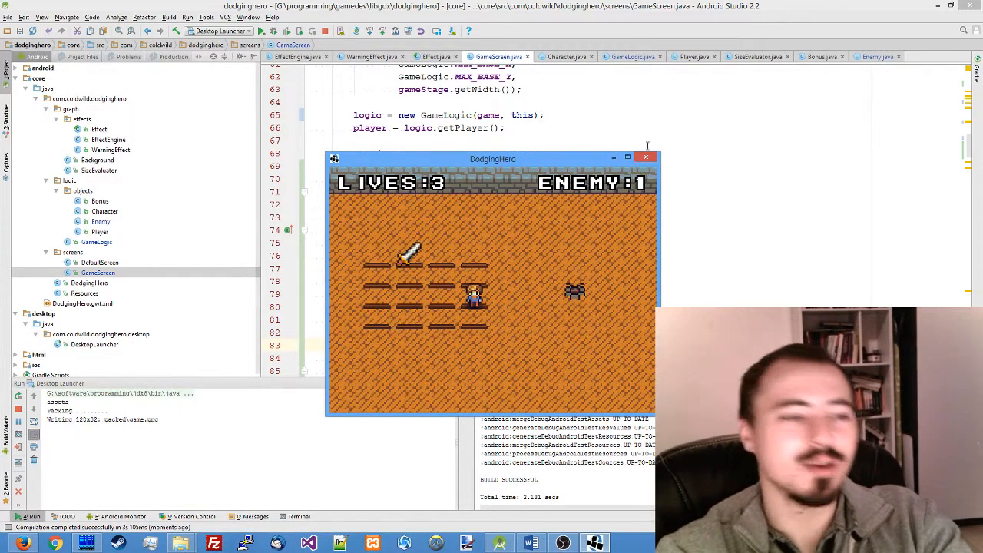
pyautogui.click(648, 158)
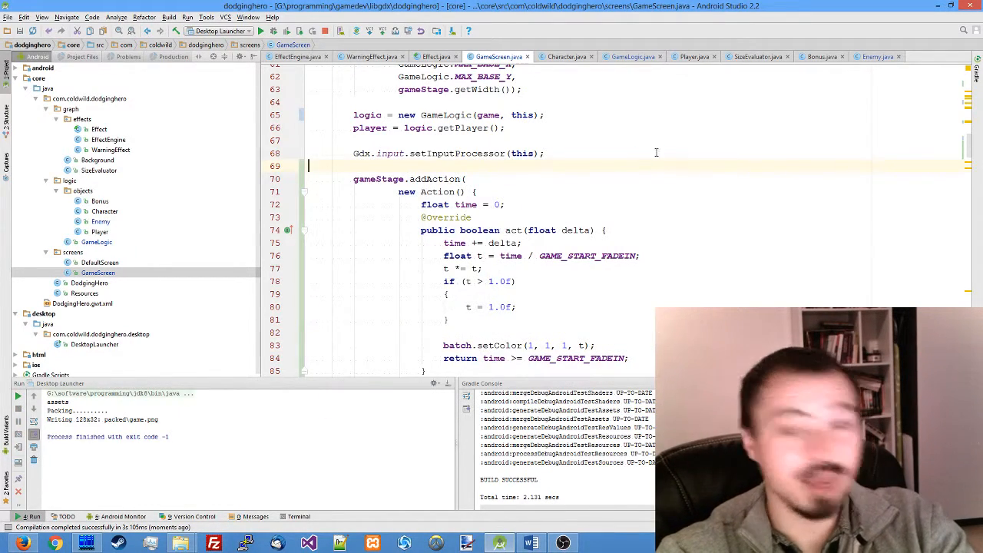
pyautogui.scroll(-6, 656, 161)
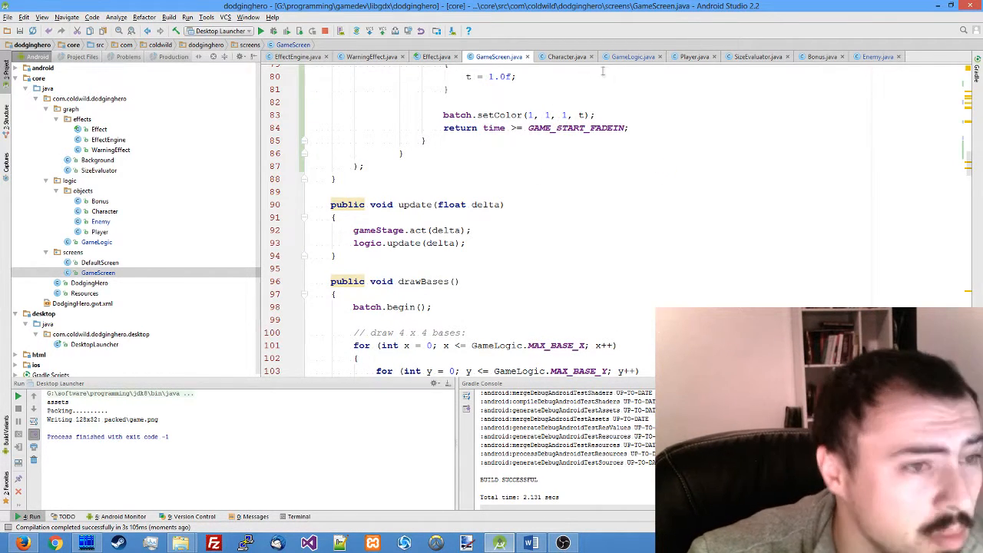
# Set WarningEffect's WARNING_TIME to 0.5f and relaunch the game.
pyautogui.click(371, 57)
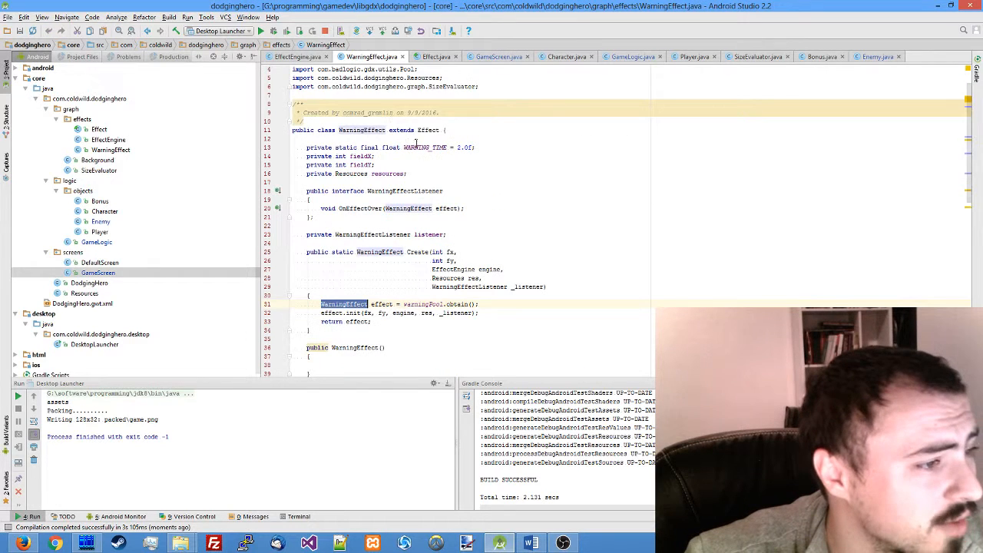
pyautogui.click(458, 147)
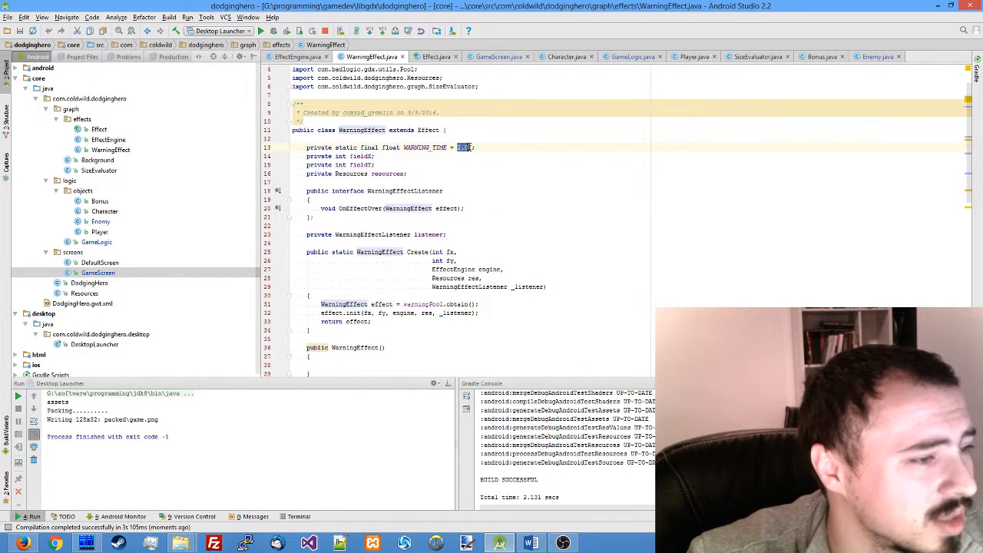
pyautogui.scroll(1, 499, 161)
pyautogui.scroll(-1, 530, 169)
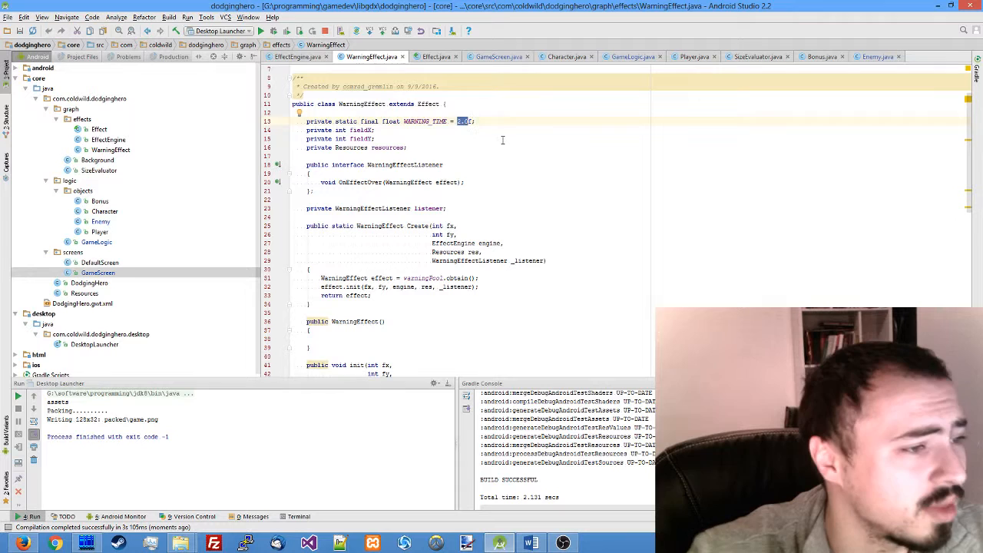
pyautogui.write('0.3f')
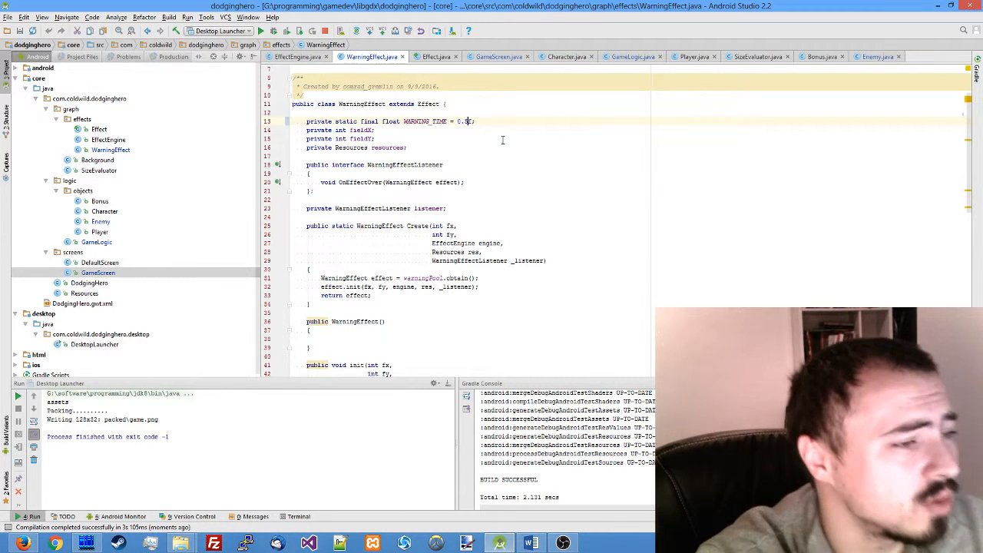
pyautogui.click(261, 30)
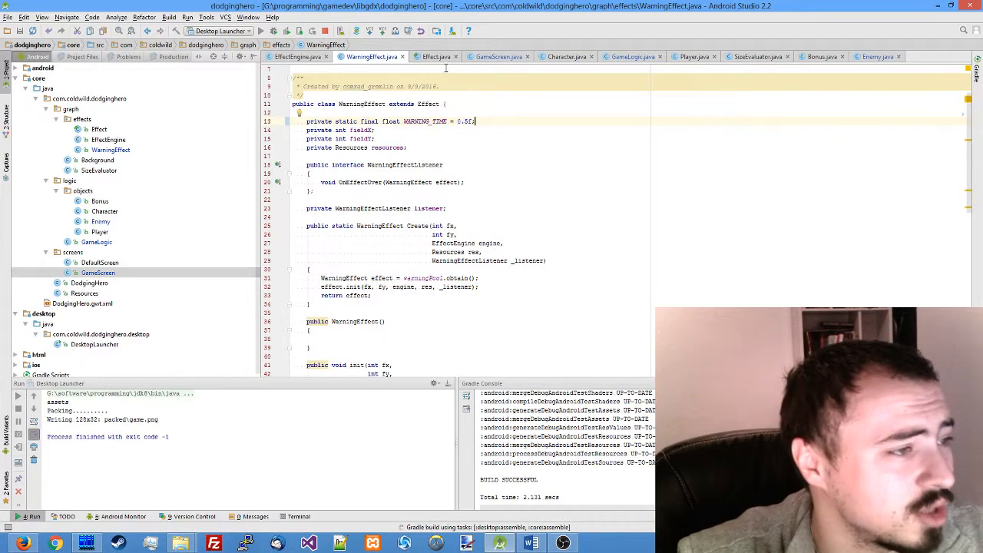
# Set Enemy's DEFAULT_ENEMY_LIVES to 10, close the old game window and relaunch.
pyautogui.click(876, 57)
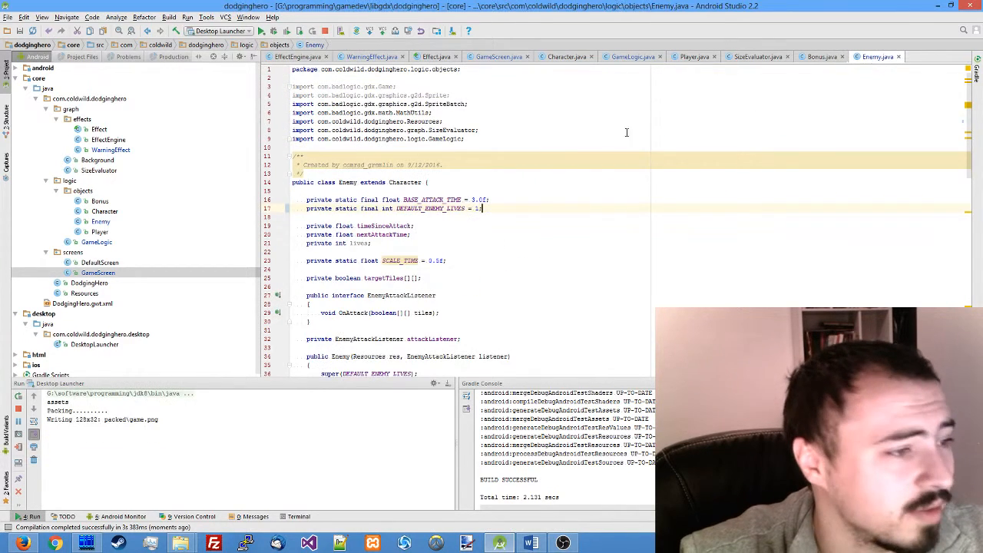
pyautogui.click(649, 160)
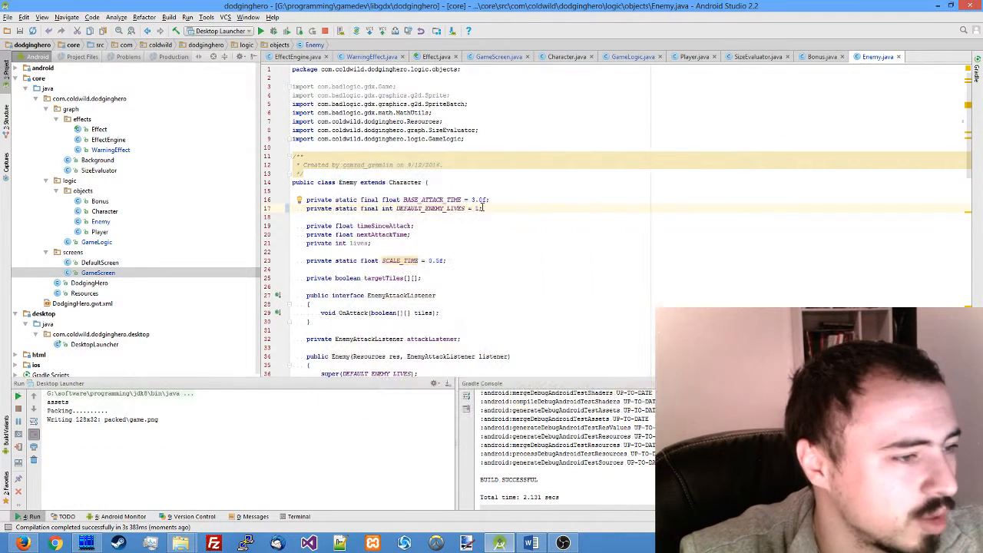
pyautogui.write('0')
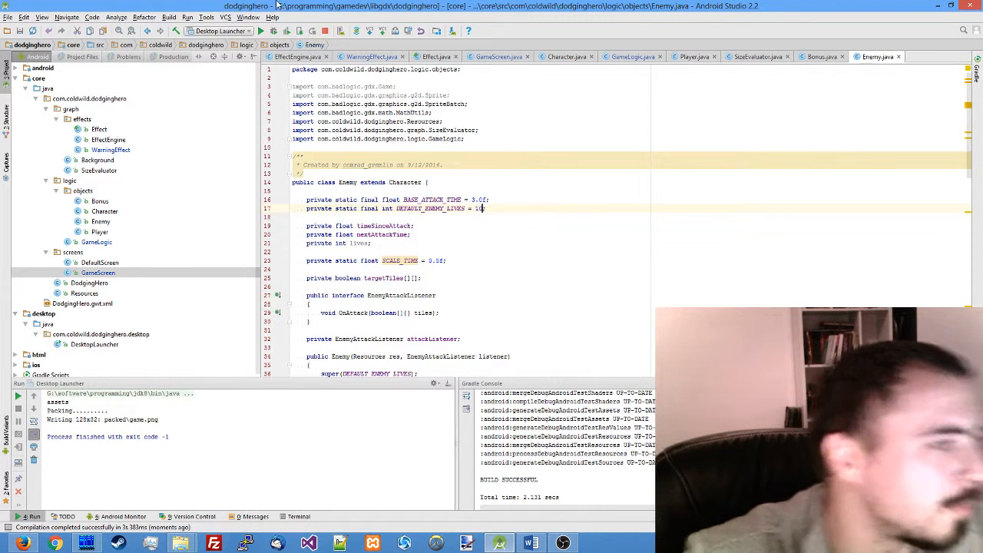
pyautogui.click(262, 31)
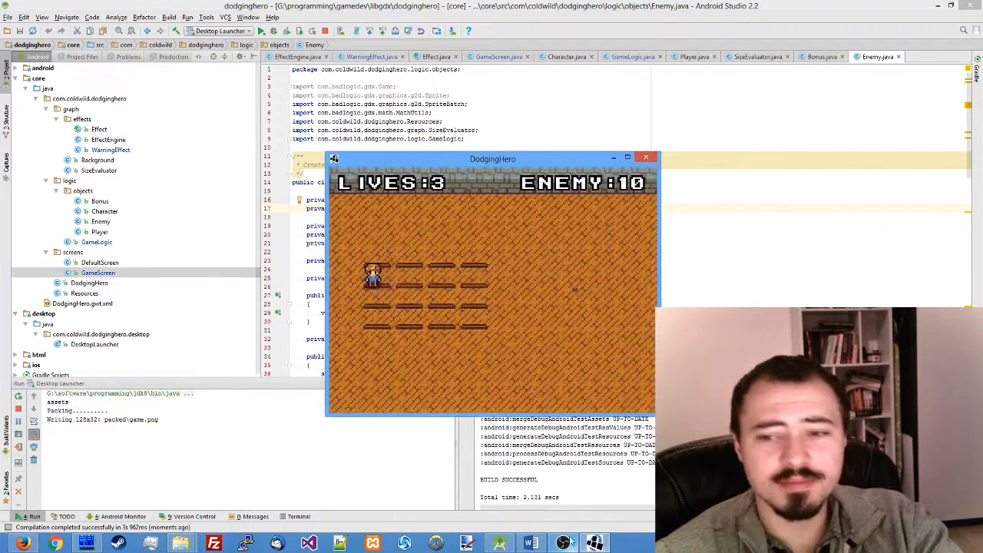
# Dodge the faster warning waves around the grid and grab the sword bonus in the centre.
pyautogui.press('Left')
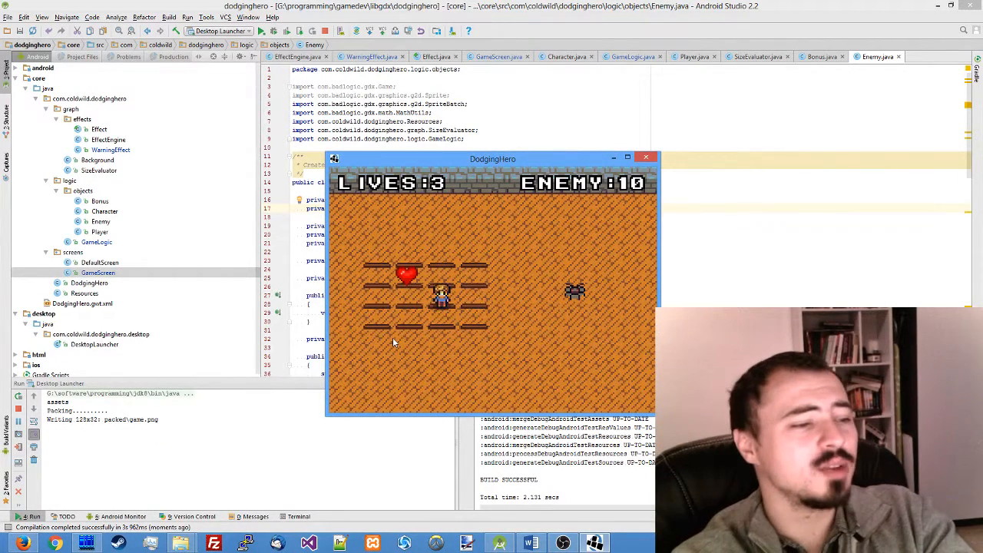
pyautogui.press('Left')
pyautogui.press('Up')
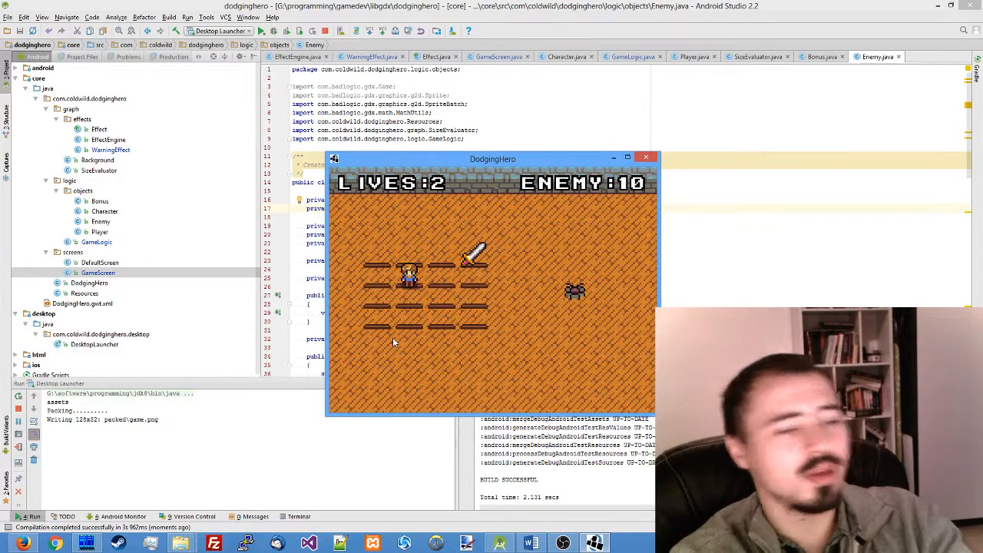
pyautogui.press('Right')
pyautogui.press('Right')
pyautogui.press('Down')
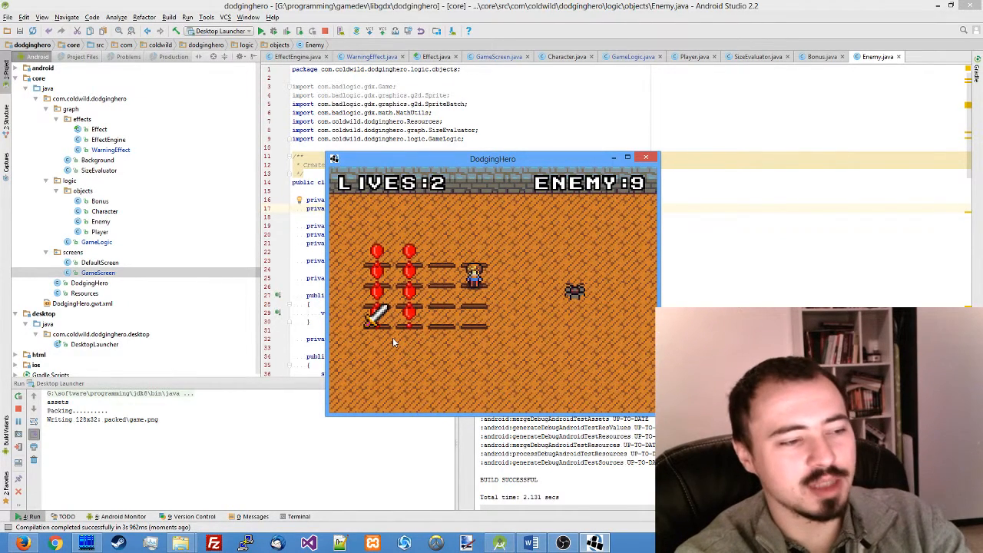
pyautogui.press('Left')
pyautogui.press('Down')
pyautogui.press('Down')
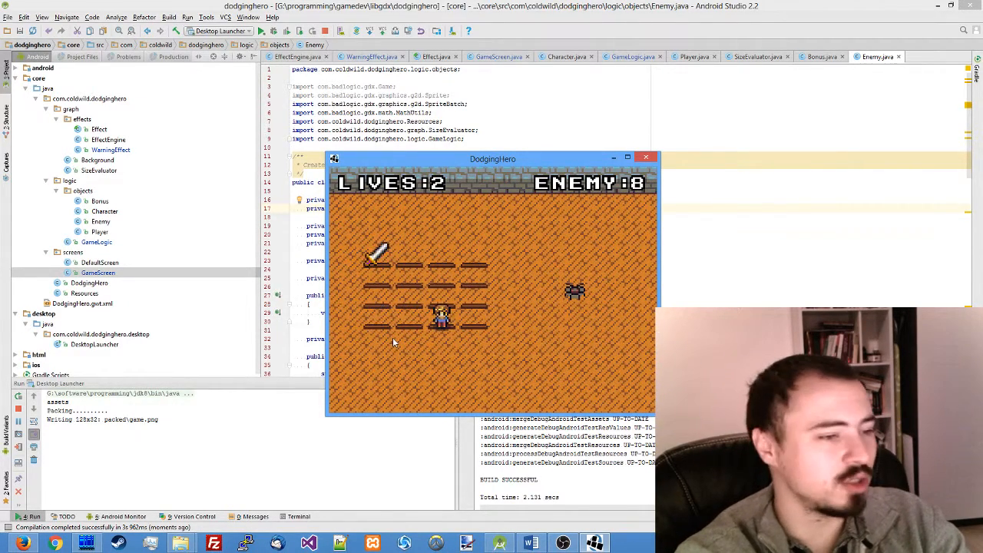
pyautogui.press('Up')
pyautogui.press('Up')
pyautogui.press('Up')
pyautogui.press('Left')
pyautogui.press('Left')
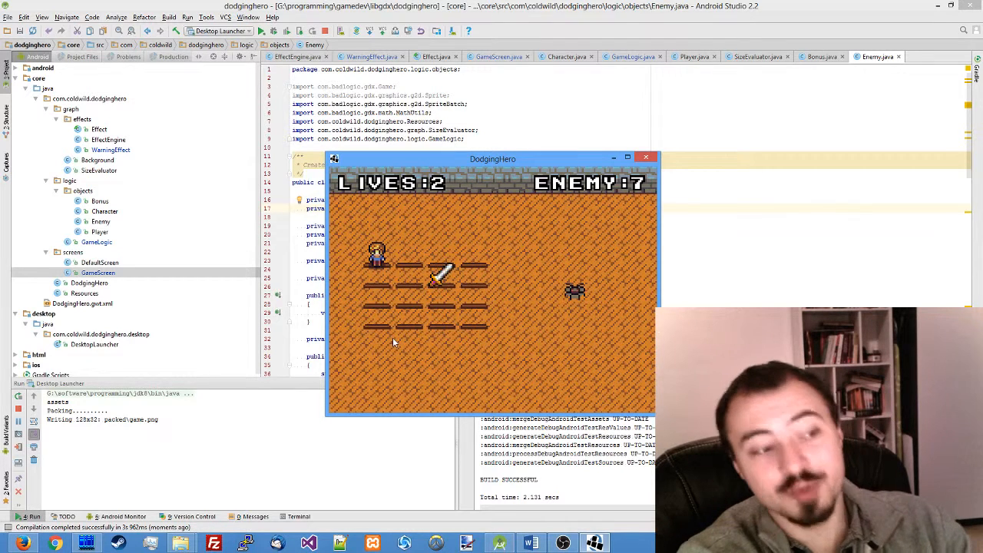
pyautogui.press('Right')
pyautogui.press('Right')
pyautogui.press('Down')
pyautogui.press('Down')
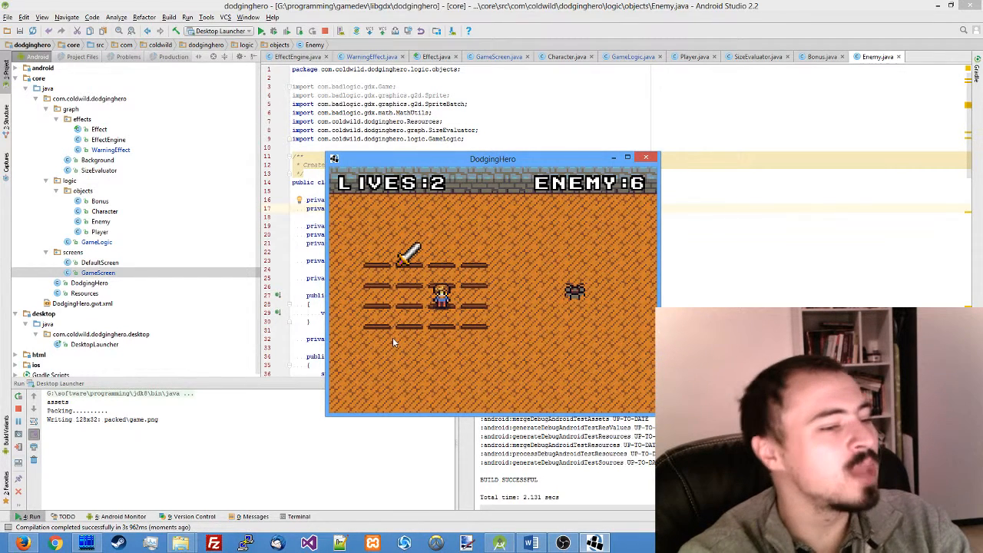
pyautogui.press('Up')
pyautogui.press('Up')
pyautogui.press('Left')
pyautogui.press('Right')
pyautogui.press('Down')
pyautogui.press('Down')
pyautogui.press('Left')
pyautogui.press('Left')
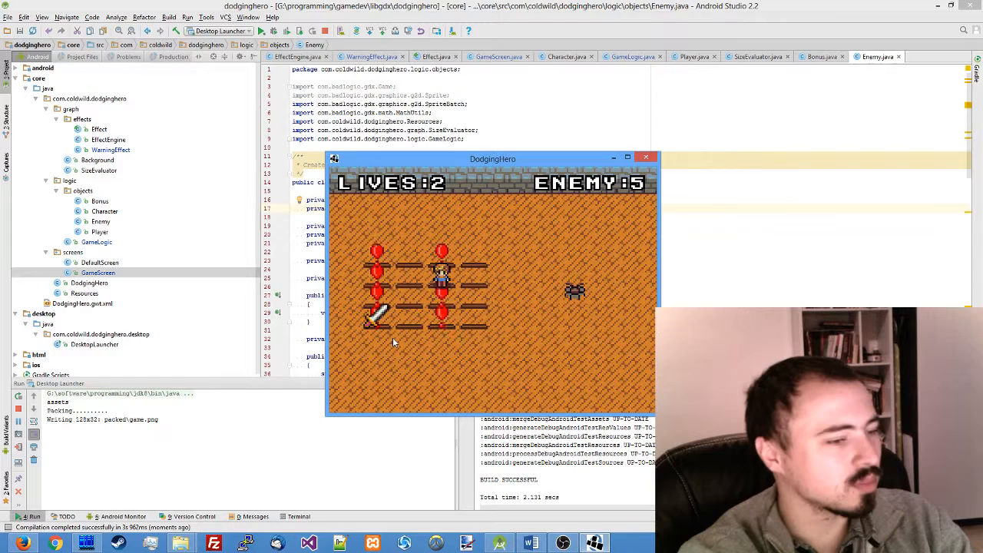
pyautogui.press('Right')
# Keep dodging across the rows, collect the heart bonus and finish off the last enemy.
pyautogui.press('Right')
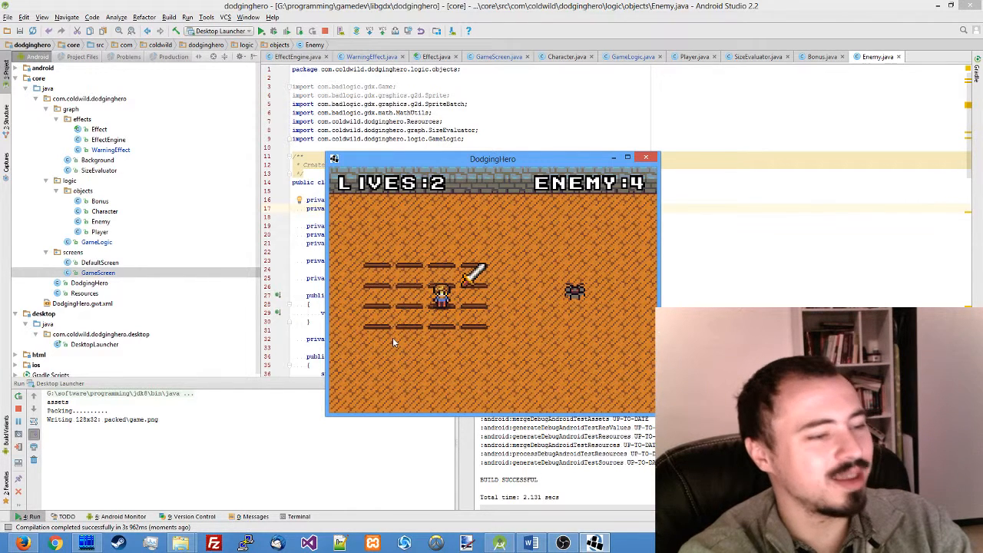
pyautogui.press('Up')
pyautogui.press('Right')
pyautogui.press('Down')
pyautogui.press('Down')
pyautogui.press('Left')
pyautogui.press('Up')
pyautogui.press('Left')
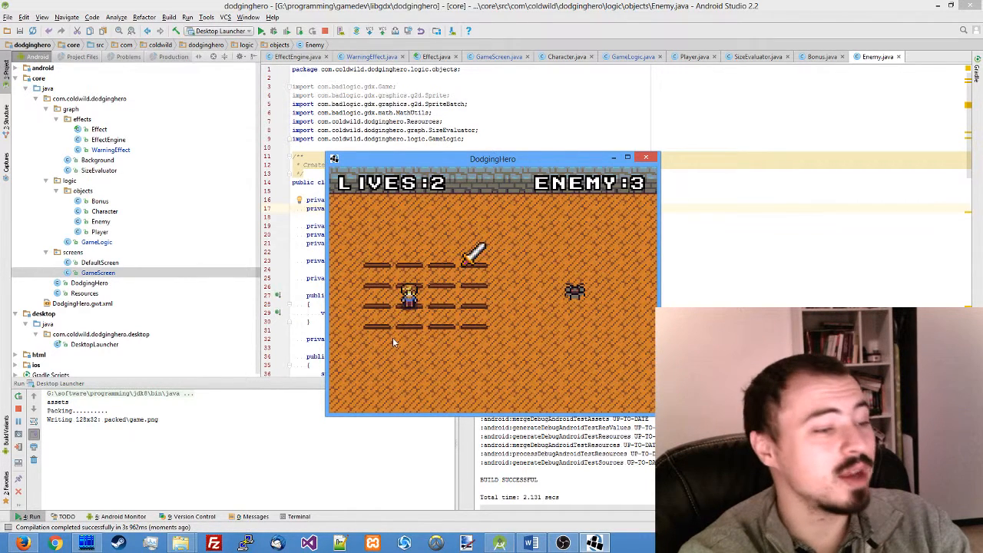
pyautogui.press('Right')
pyautogui.press('Up')
pyautogui.press('Right')
pyautogui.press('Left')
pyautogui.press('Left')
pyautogui.press('Right')
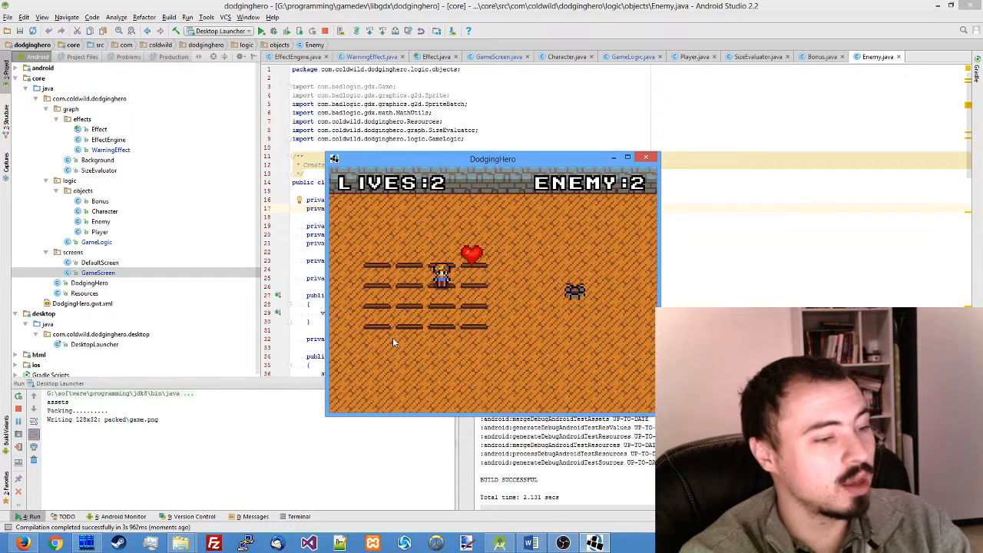
pyautogui.press('Right')
pyautogui.press('Up')
pyautogui.press('Down')
pyautogui.press('Left')
pyautogui.press('Down')
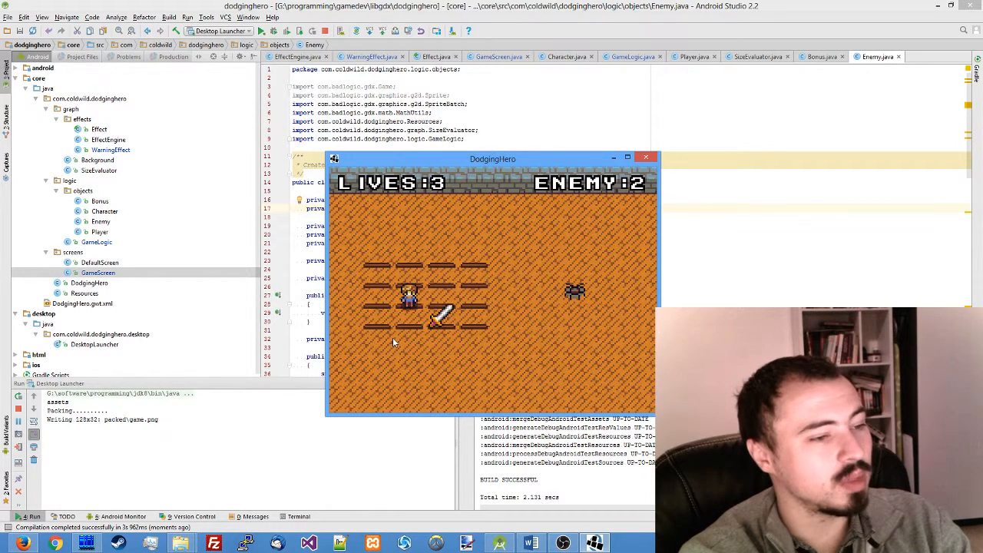
pyautogui.press('Down')
pyautogui.press('Up')
pyautogui.press('Right')
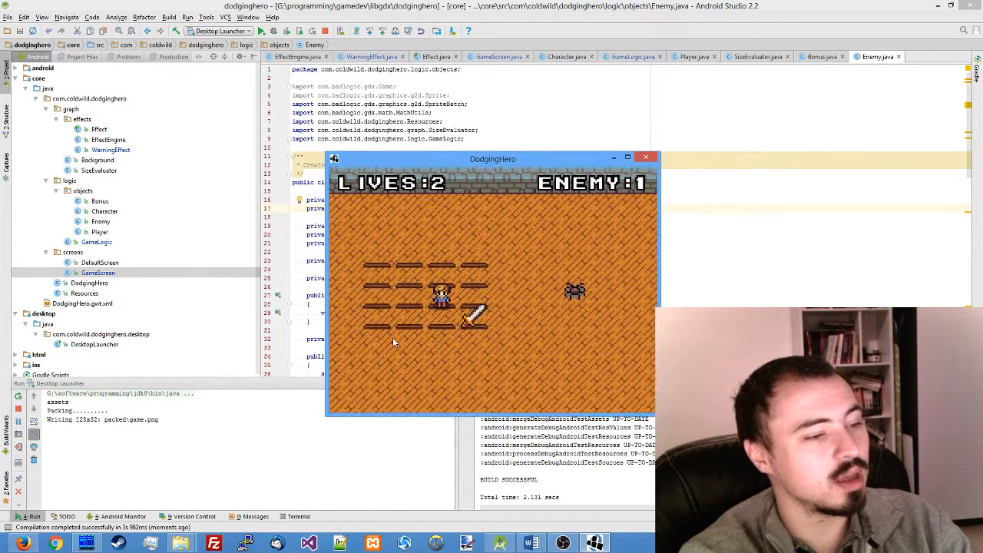
pyautogui.press('Down')
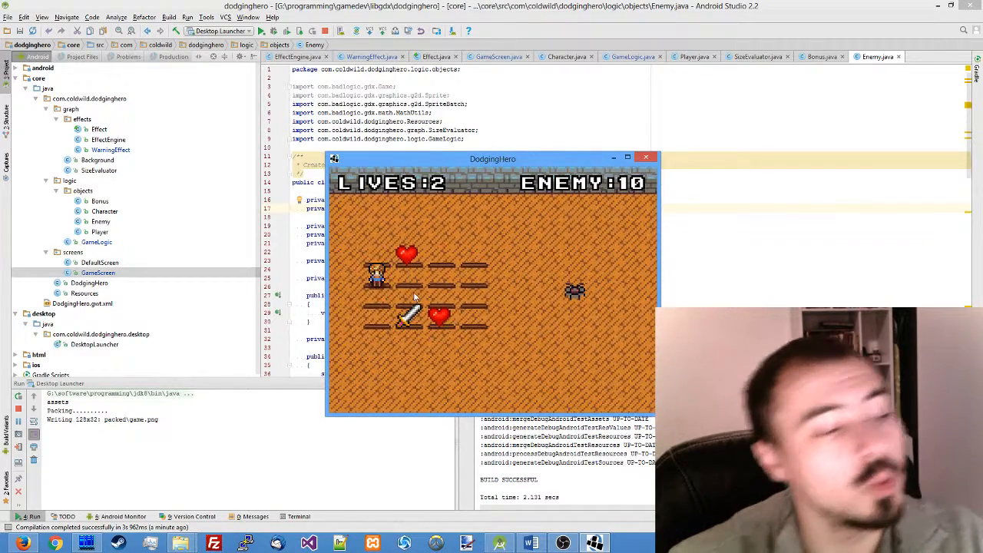
# In the restarted round, move to the lower-right slot for the heart and reposition along the bottom row.
pyautogui.press('Right')
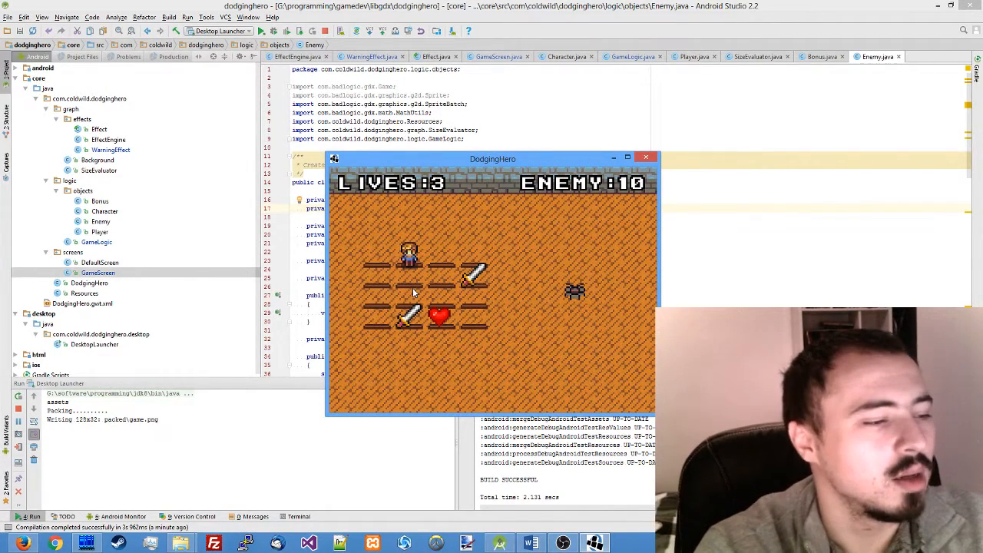
pyautogui.press('Down')
pyautogui.press('Right')
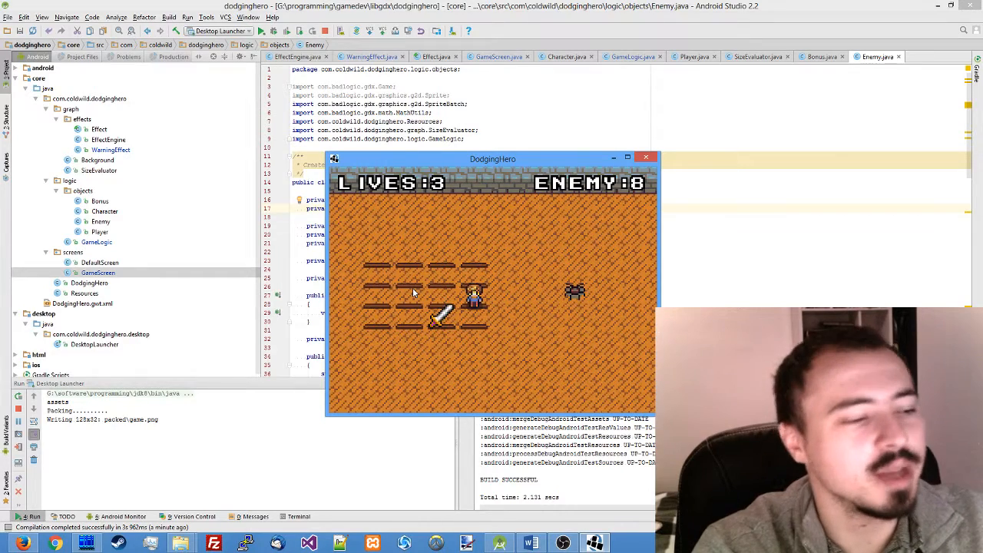
pyautogui.press('Left')
pyautogui.press('Left')
pyautogui.press('Left')
pyautogui.press('Right')
pyautogui.press('Right')
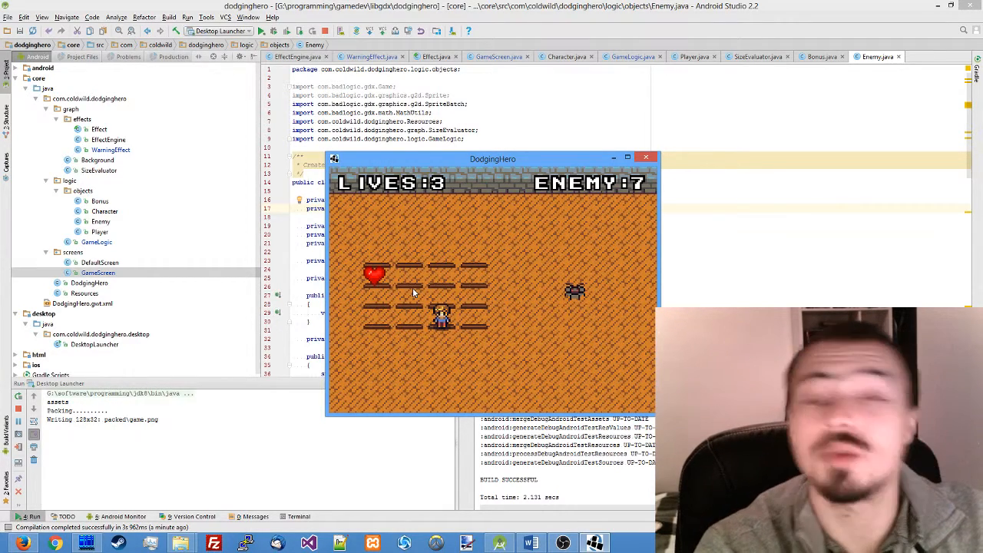